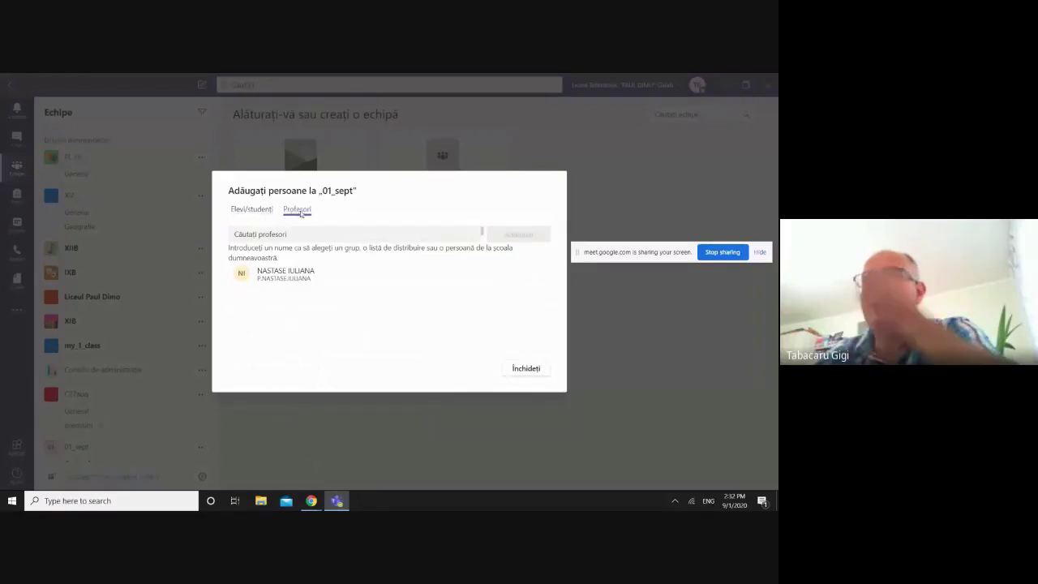
left_click(315, 235)
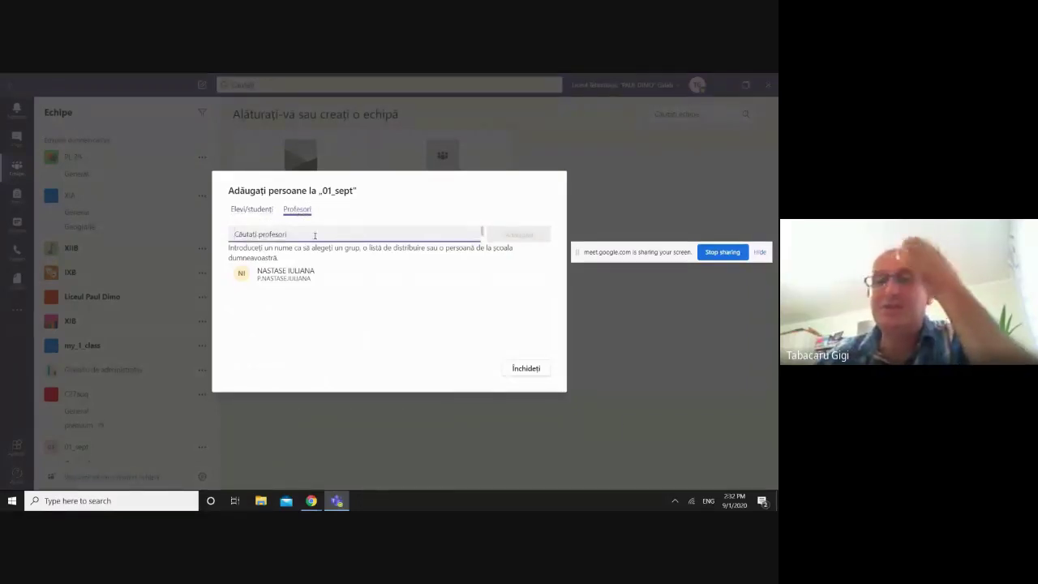
type("bold")
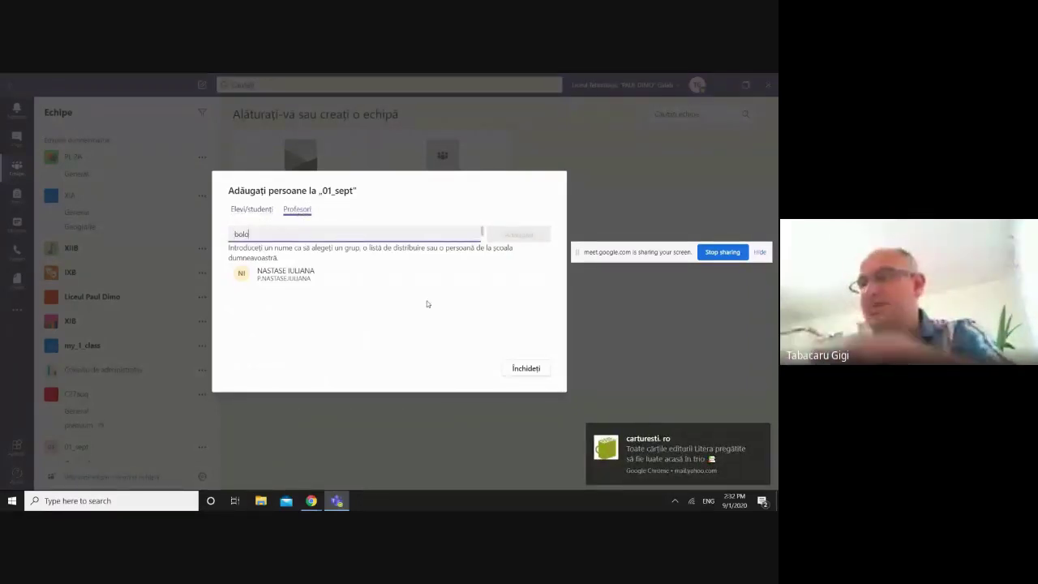
left_click(760, 433)
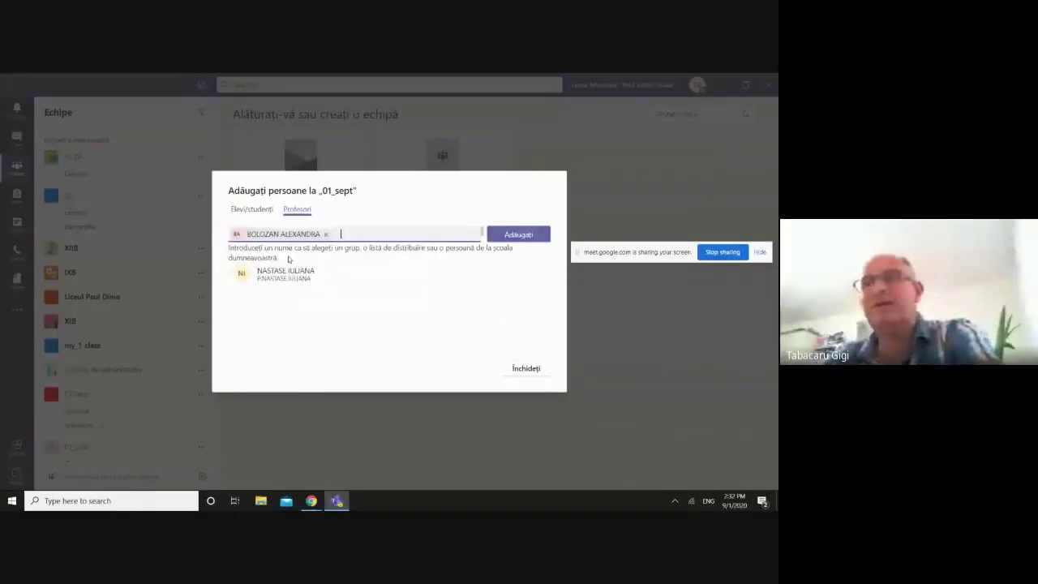
left_click(325, 234)
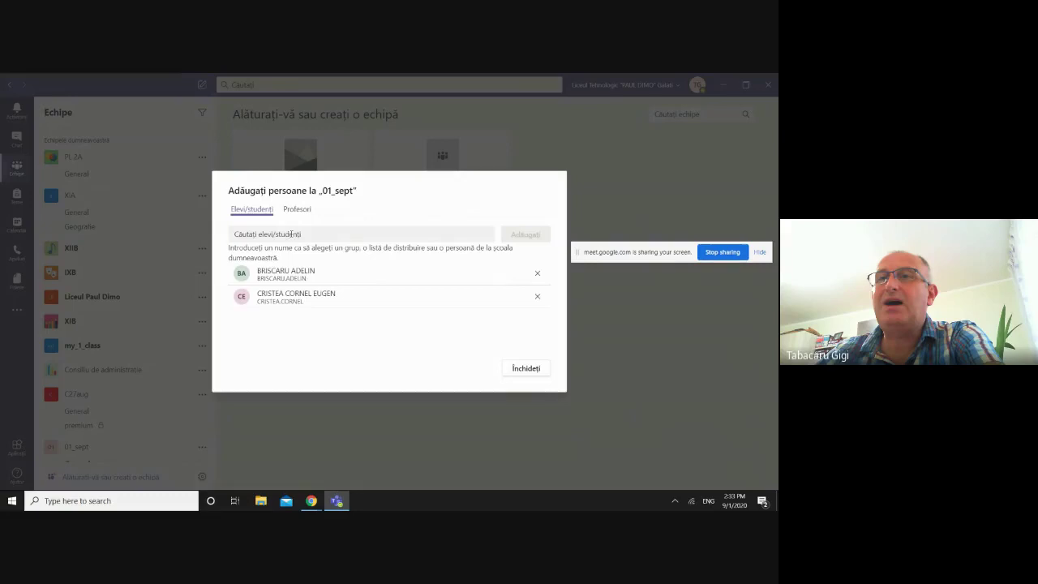
Step: Search the students by surname, add the first matching person to the 01_sept team, and close the add-people dialog
left_click(294, 233)
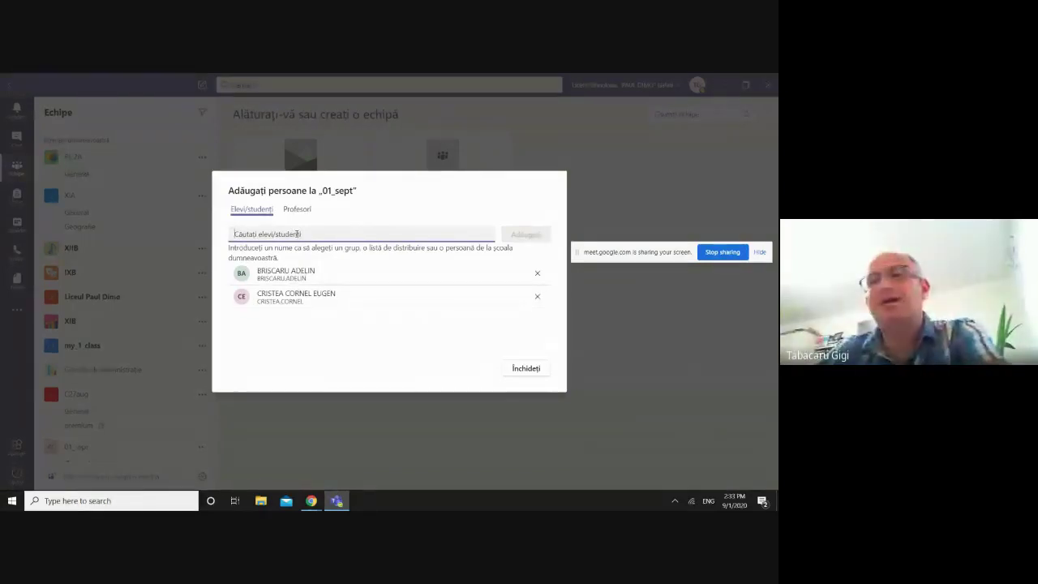
type("manea")
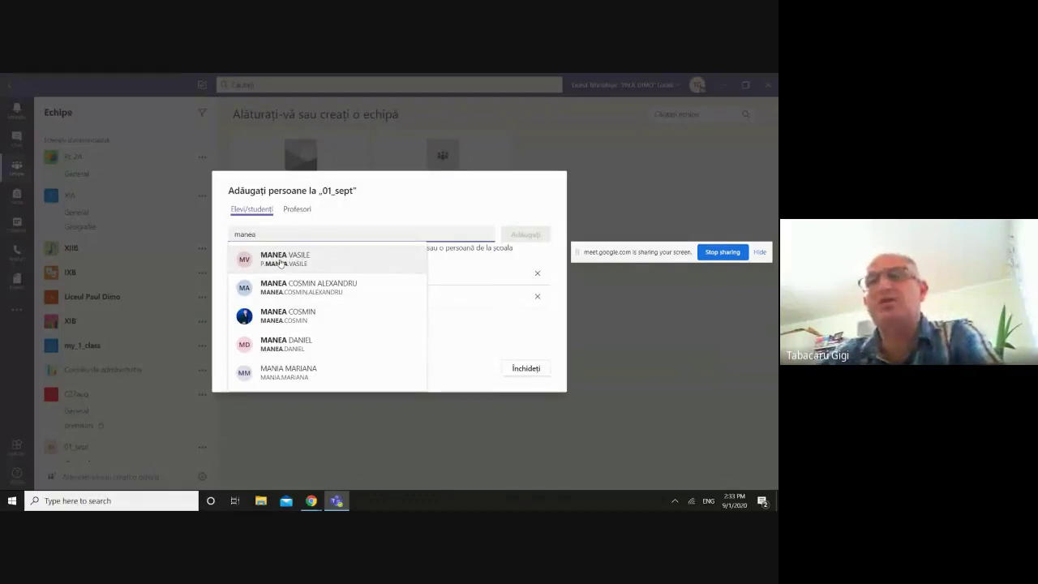
left_click(281, 262)
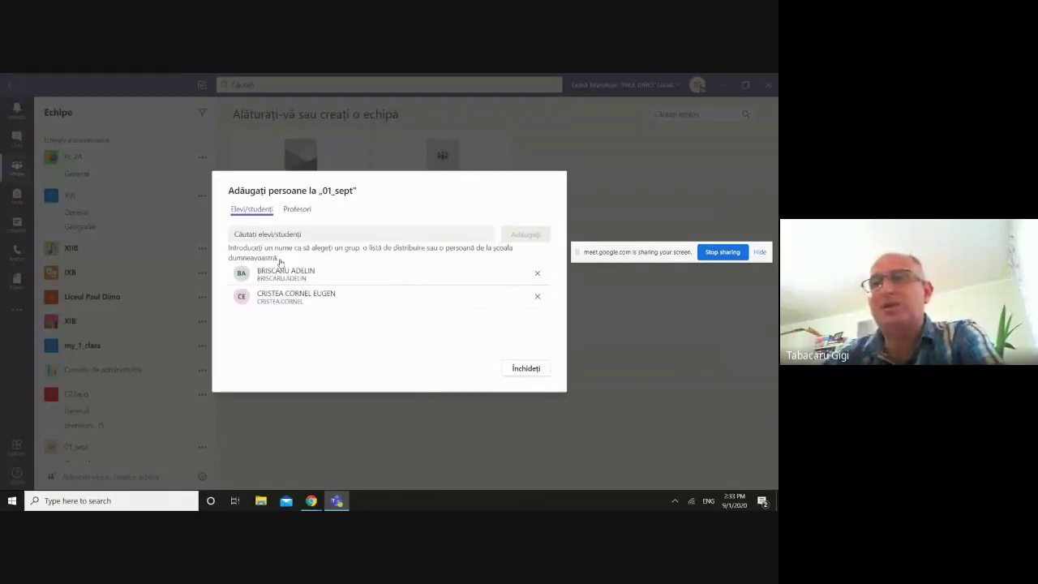
left_click(523, 235)
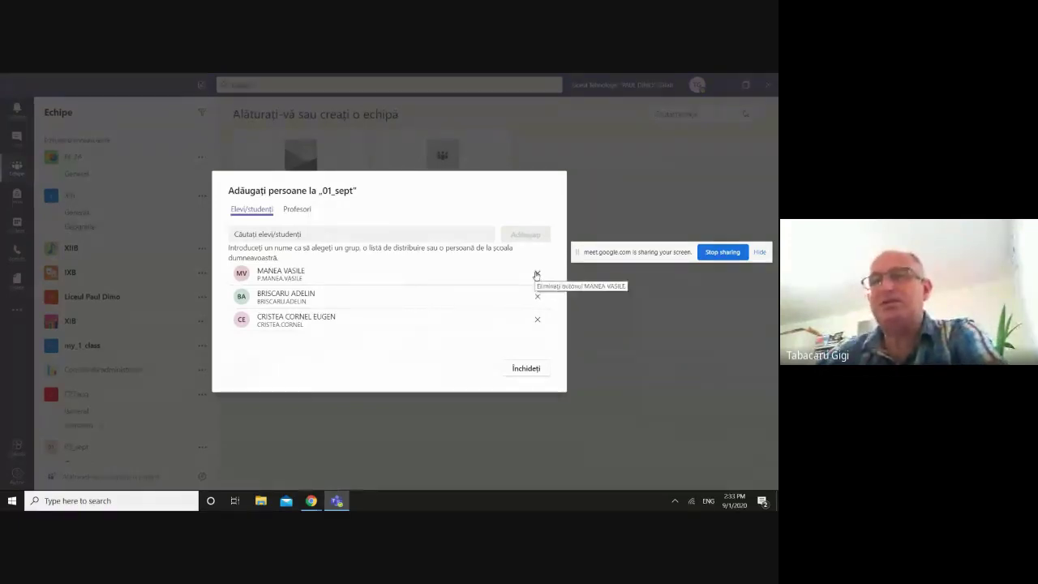
left_click(526, 368)
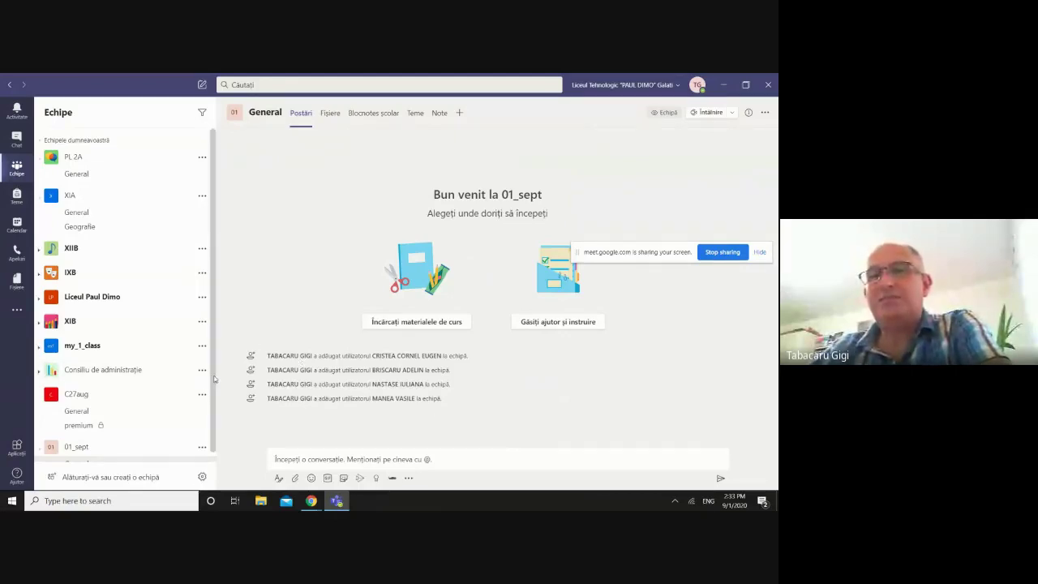
Step: Post the test message "fgfhfhfh" in the General channel of the 01_sept team
scroll(216, 411, "down", 1)
scroll(217, 412, "down", 1)
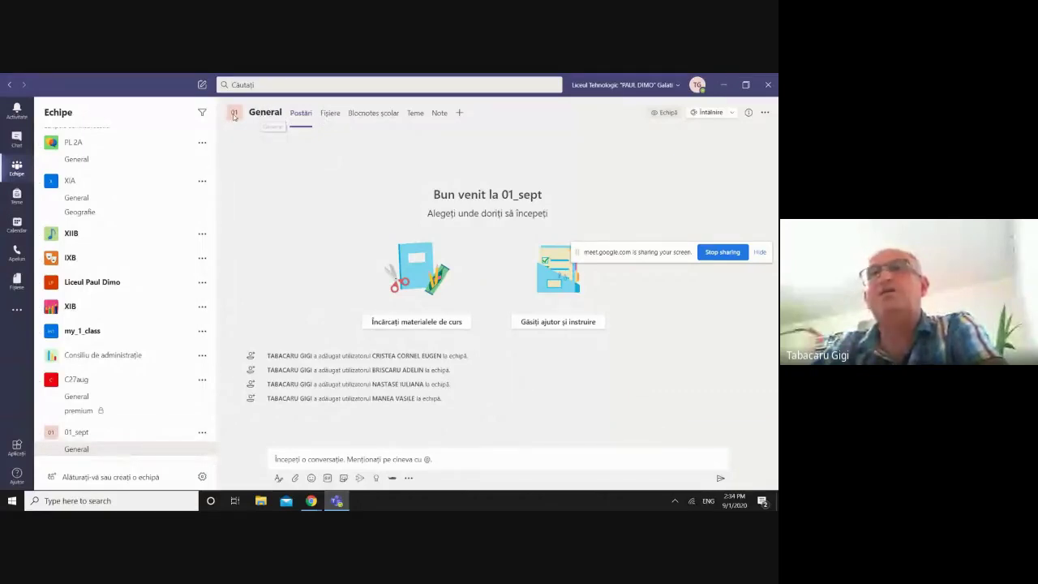
mouse_move(235, 116)
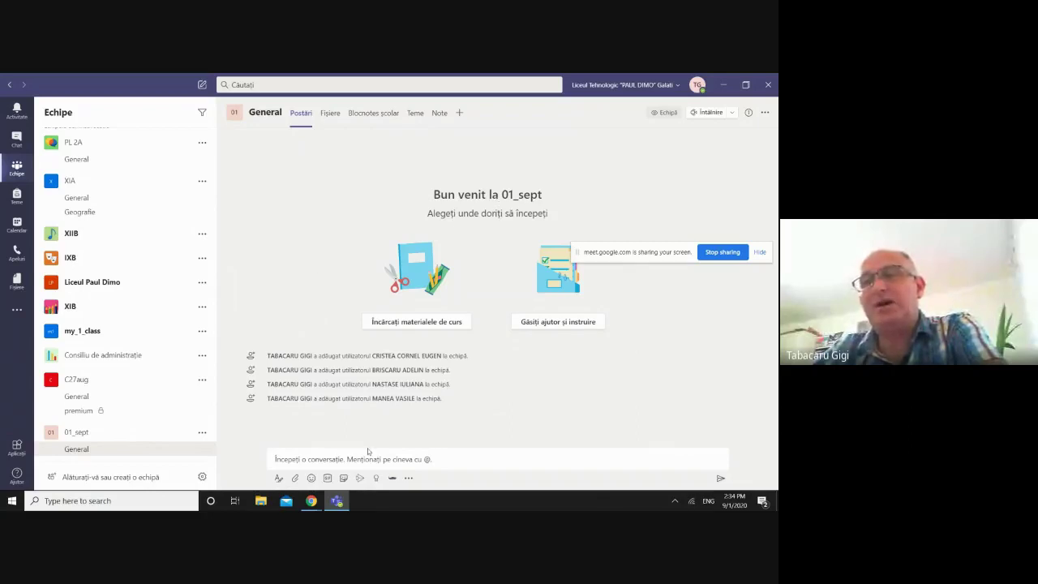
left_click(342, 457)
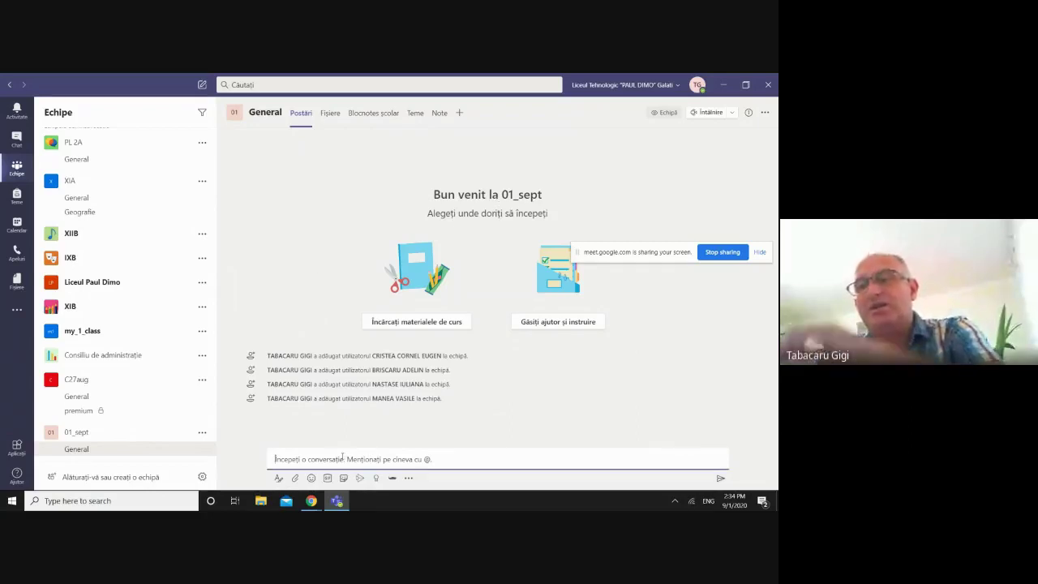
type("fgfhfhfh")
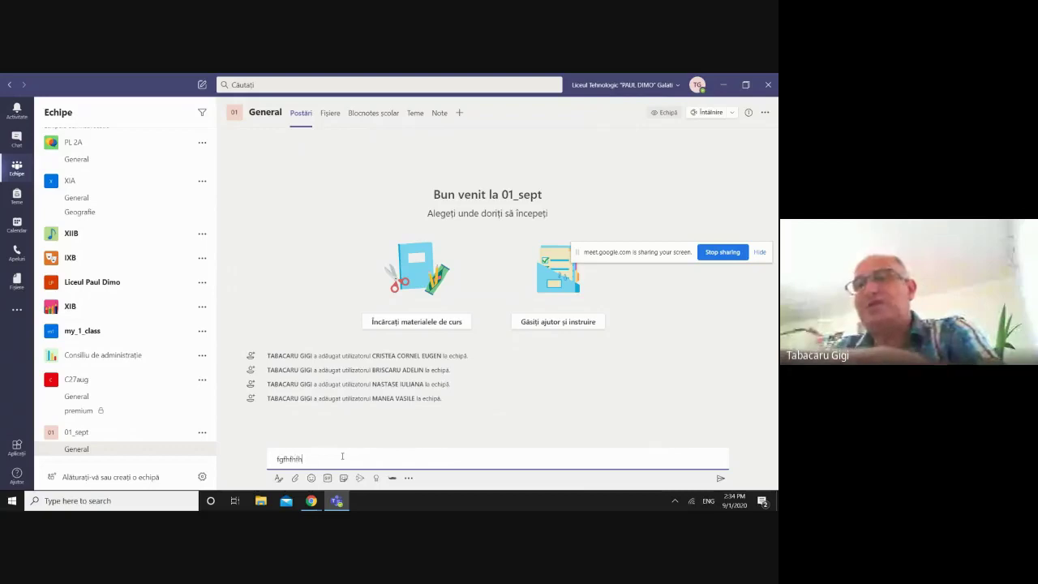
key("Return")
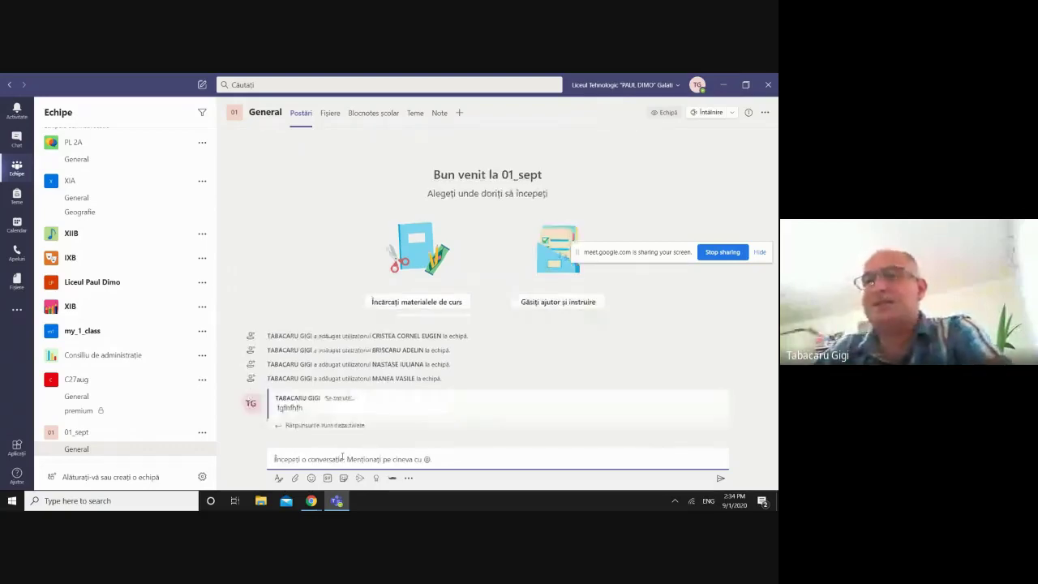
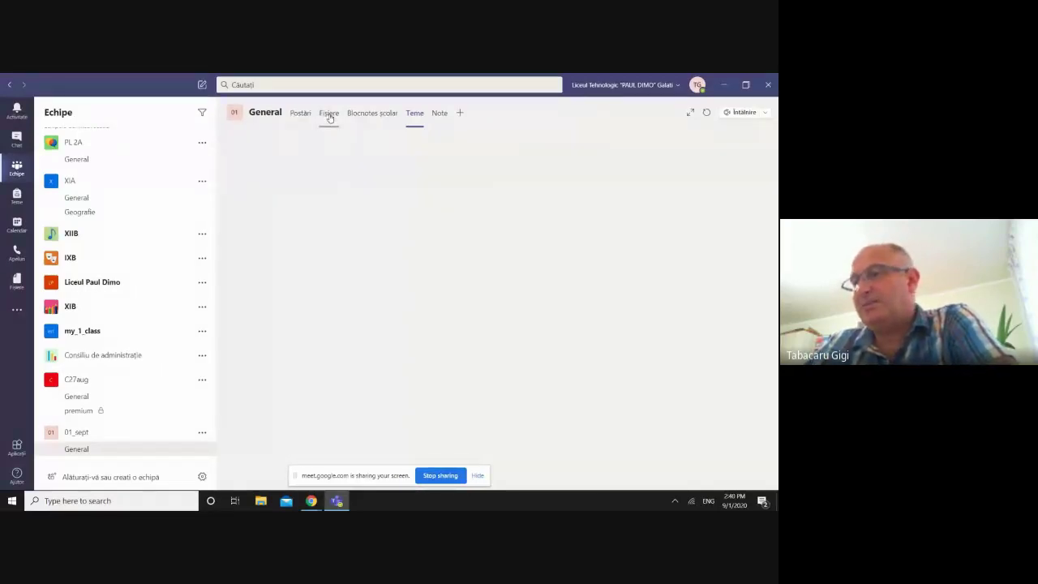
Step: Switch to the Google Meet call in Chrome, close its chat and display the additional meeting options
left_click(328, 115)
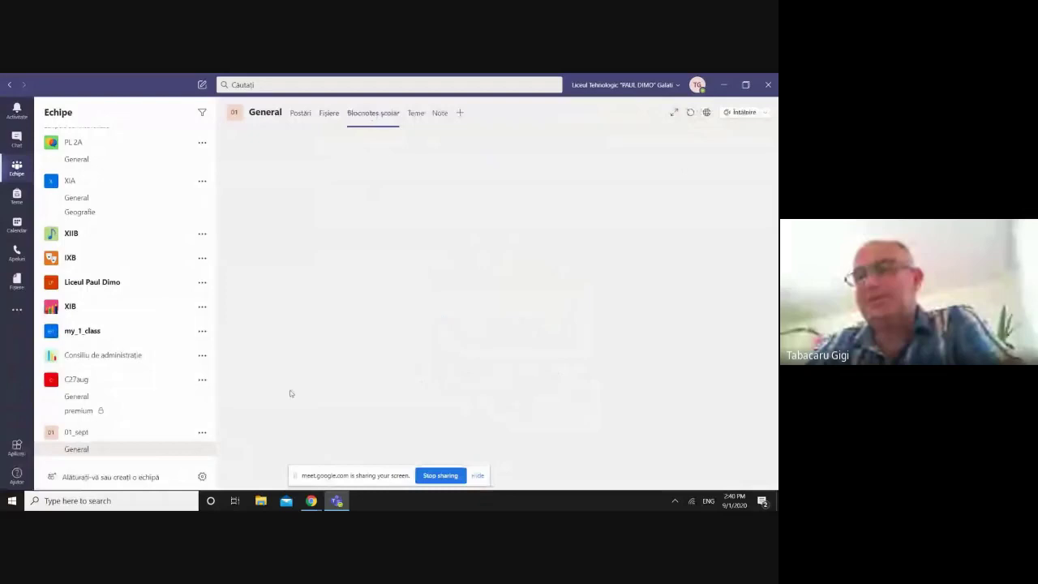
mouse_move(312, 502)
mouse_move(287, 472)
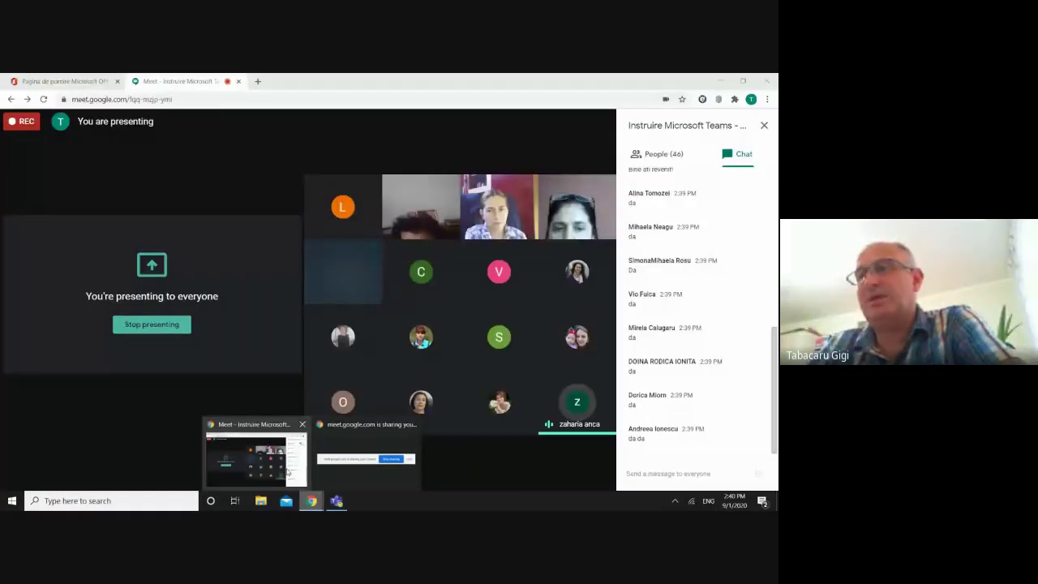
left_click(287, 472)
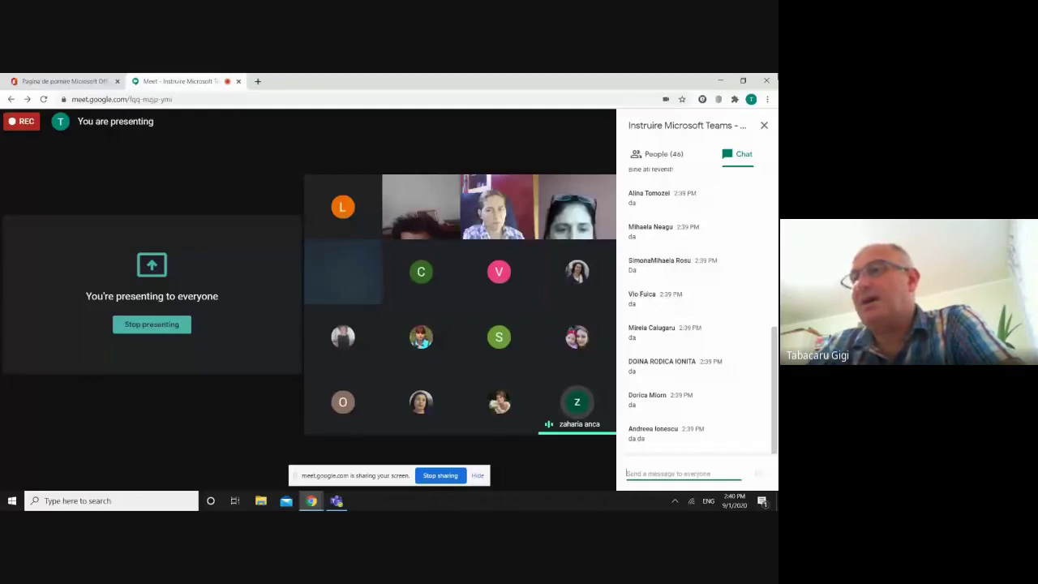
left_click(763, 128)
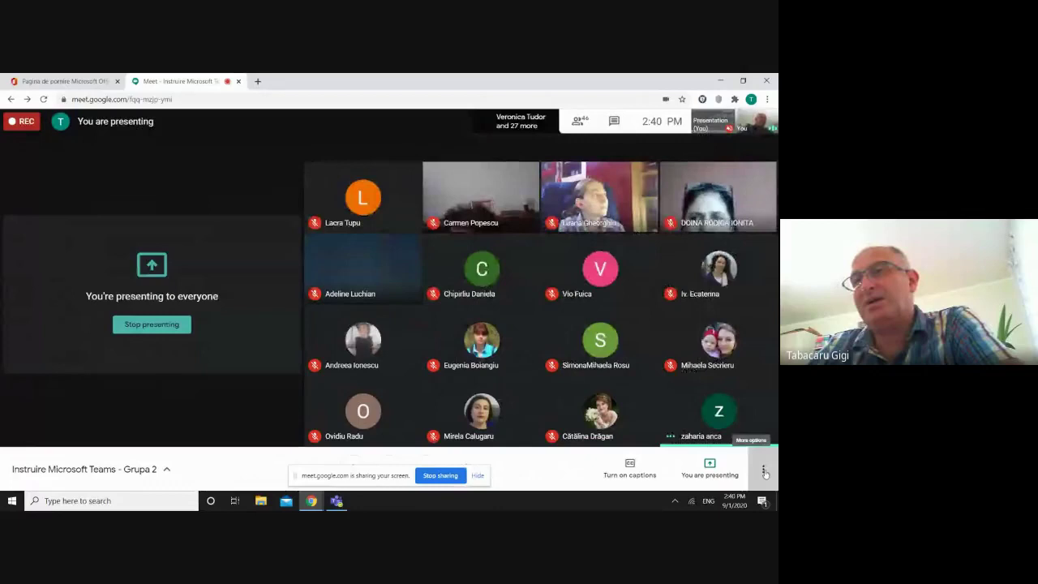
left_click(765, 473)
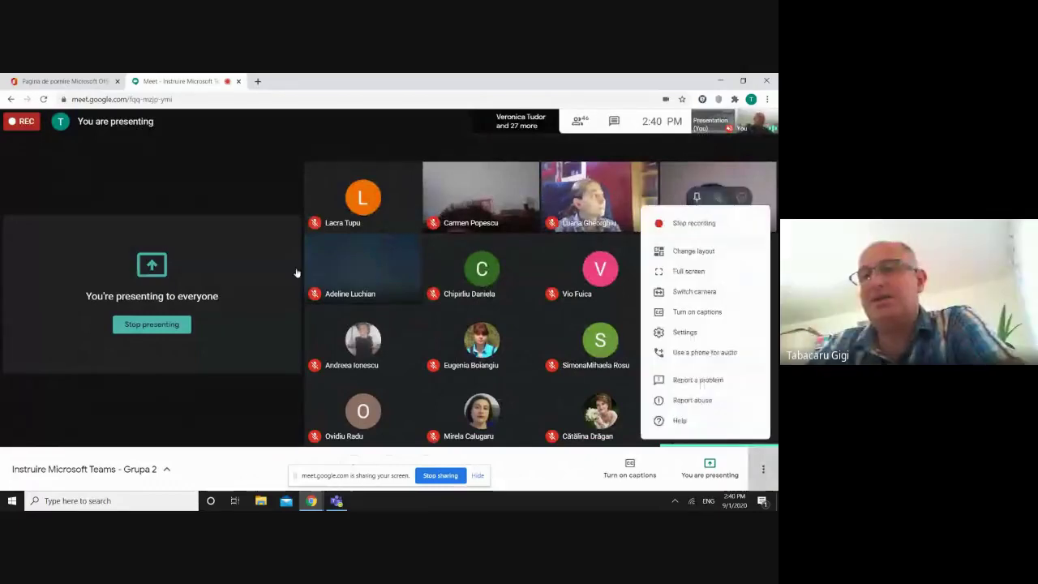
left_click(336, 502)
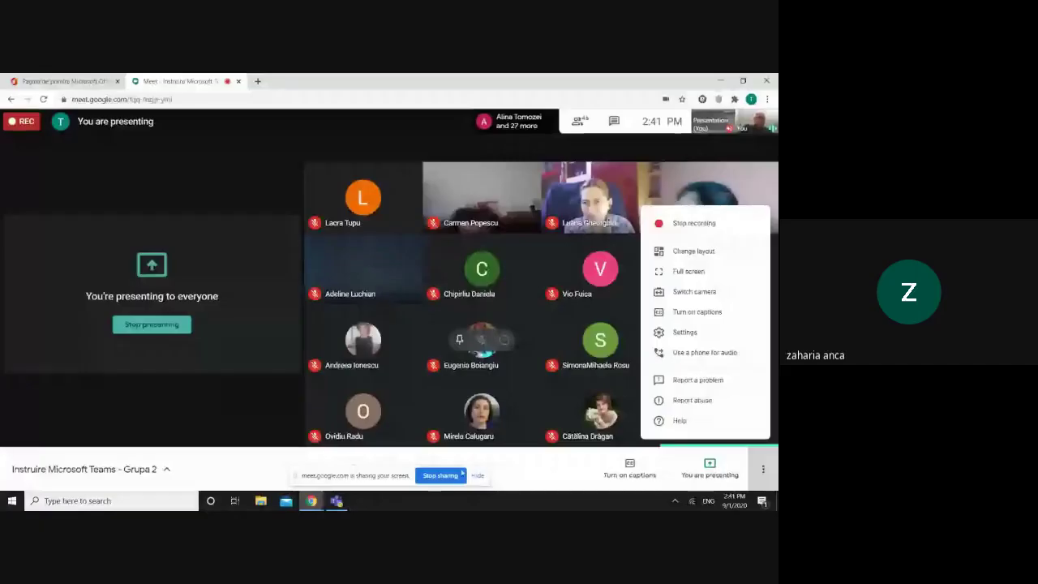
left_click(337, 501)
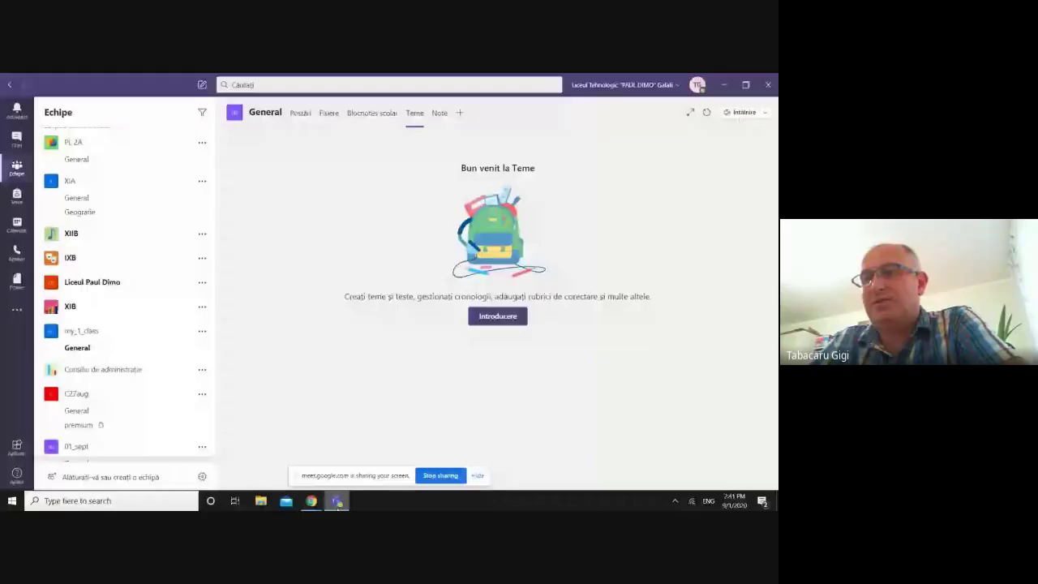
left_click(337, 501)
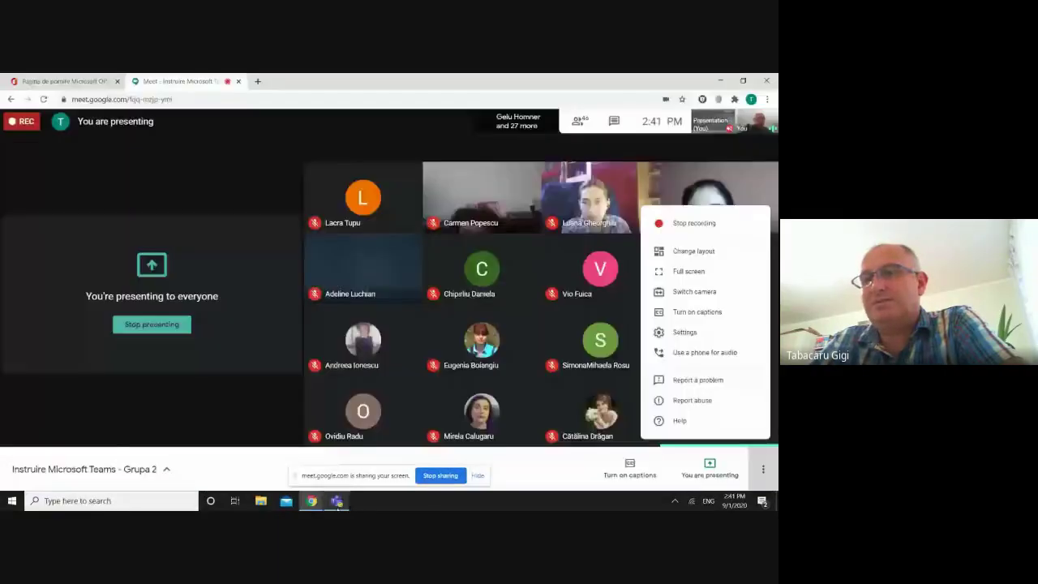
left_click(336, 500)
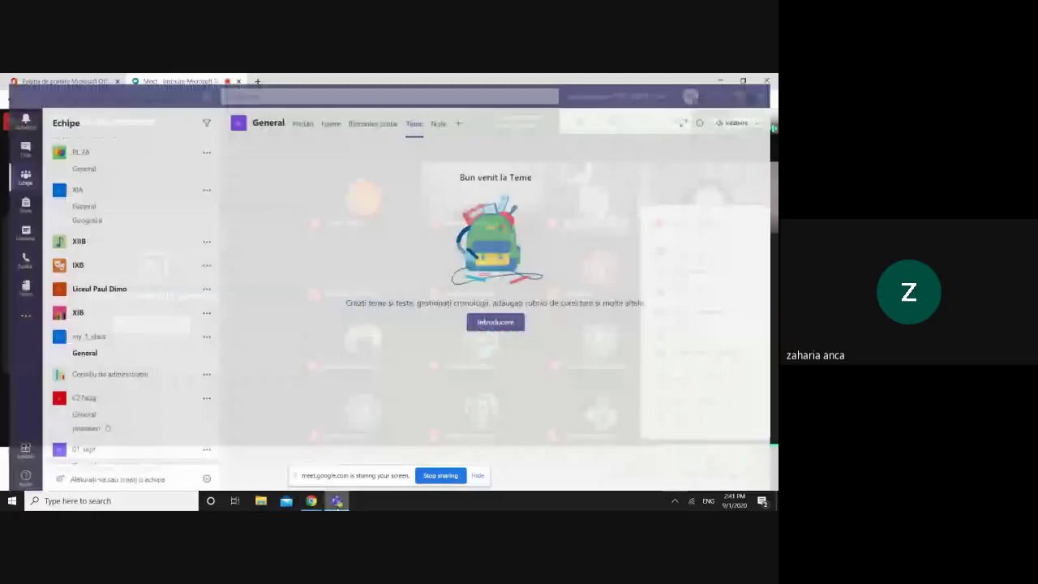
left_click(336, 500)
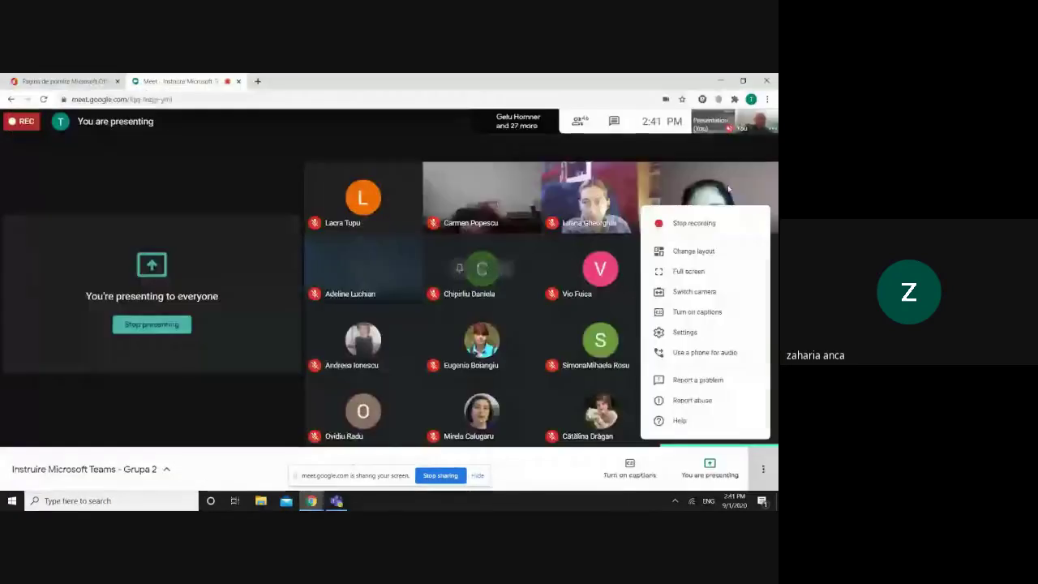
Step: Dismiss the meeting options, return to Microsoft Teams and clear the presenting notification
key("Escape")
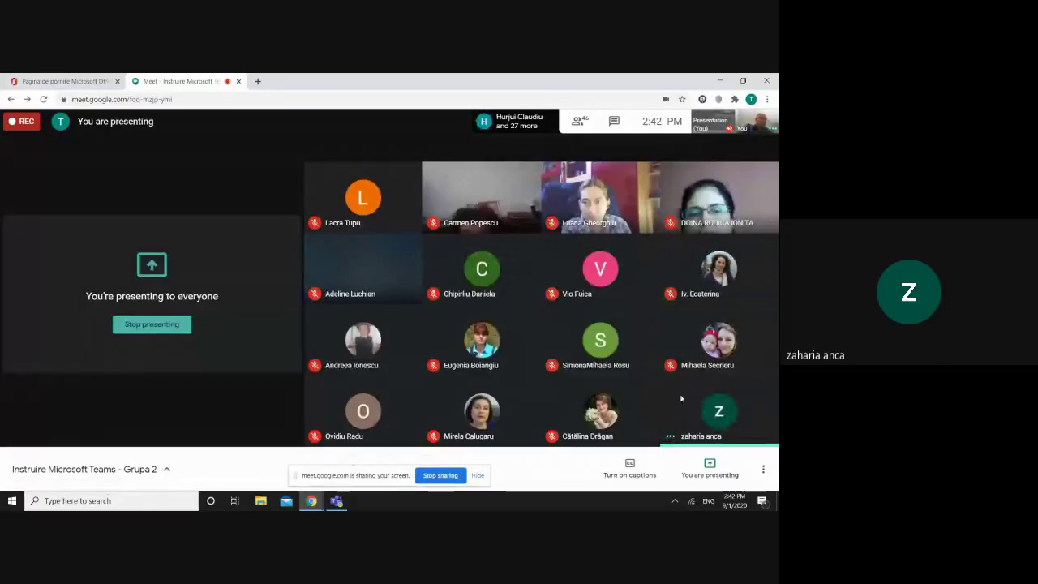
mouse_move(696, 412)
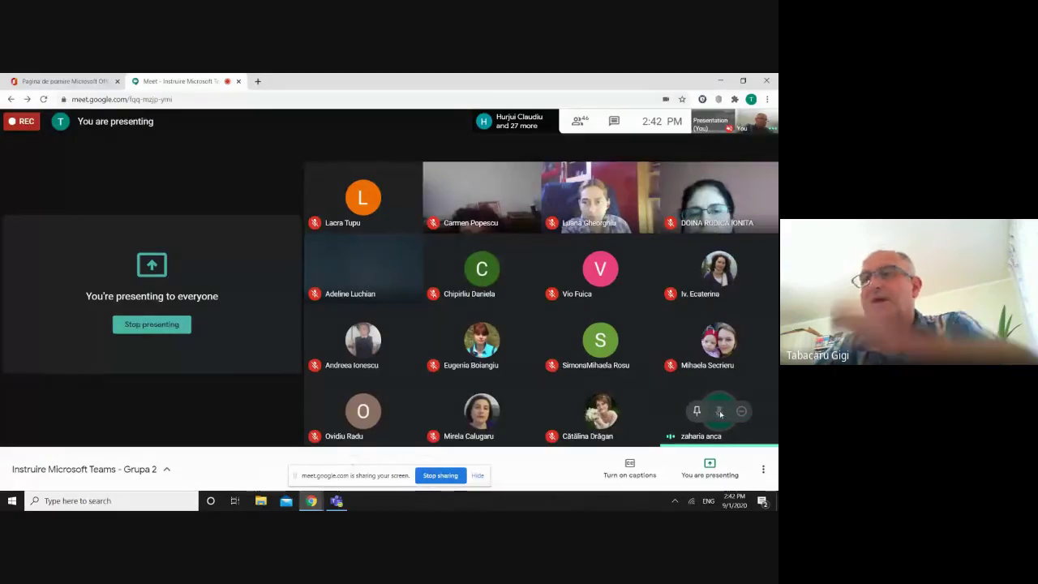
left_click(335, 502)
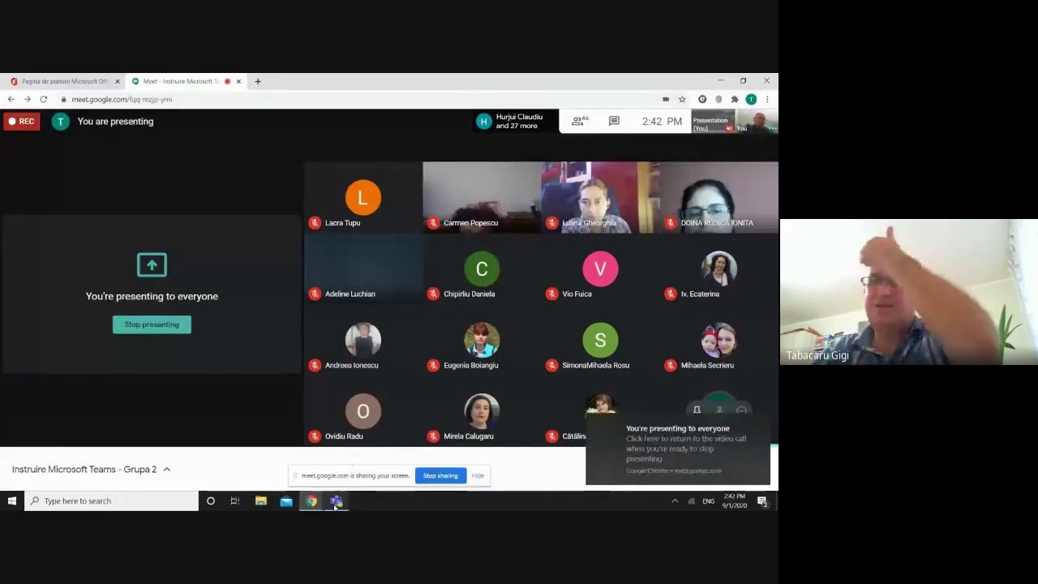
left_click(336, 502)
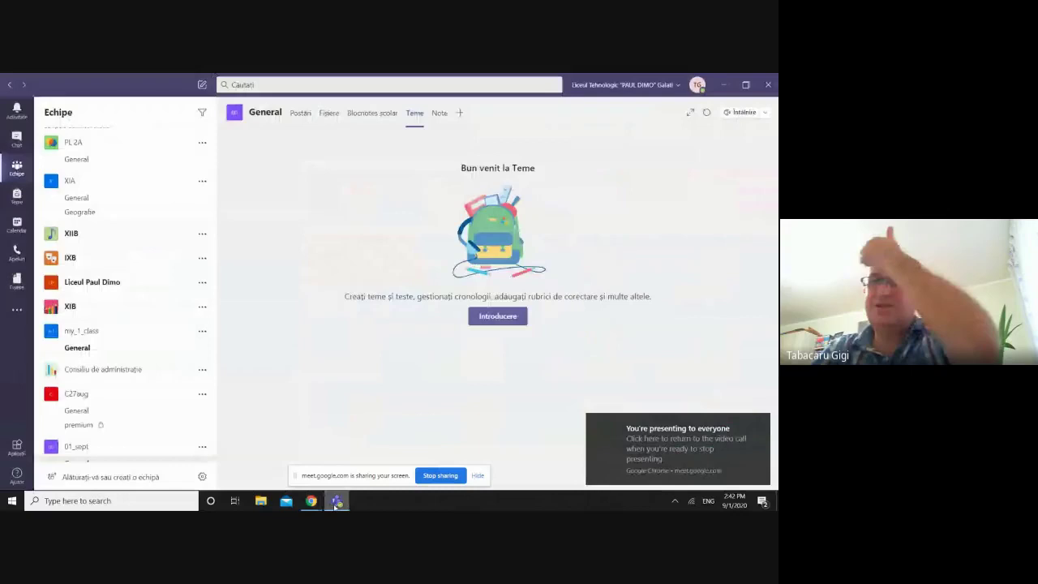
left_click(762, 425)
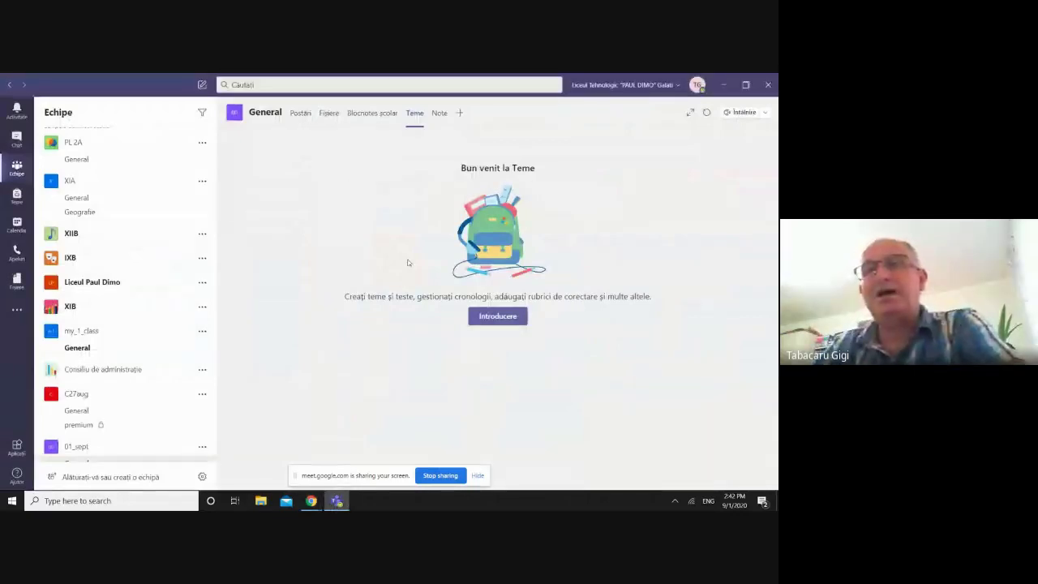
Step: Create a new homework assignment in the General channel of the 01_sept team and title it "R1"
left_click(484, 317)
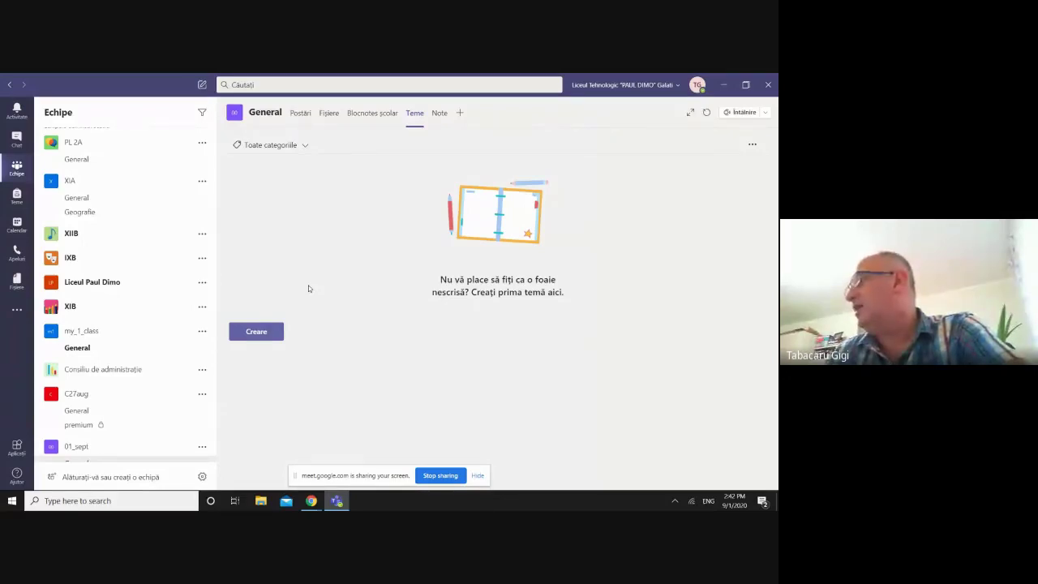
left_click(254, 333)
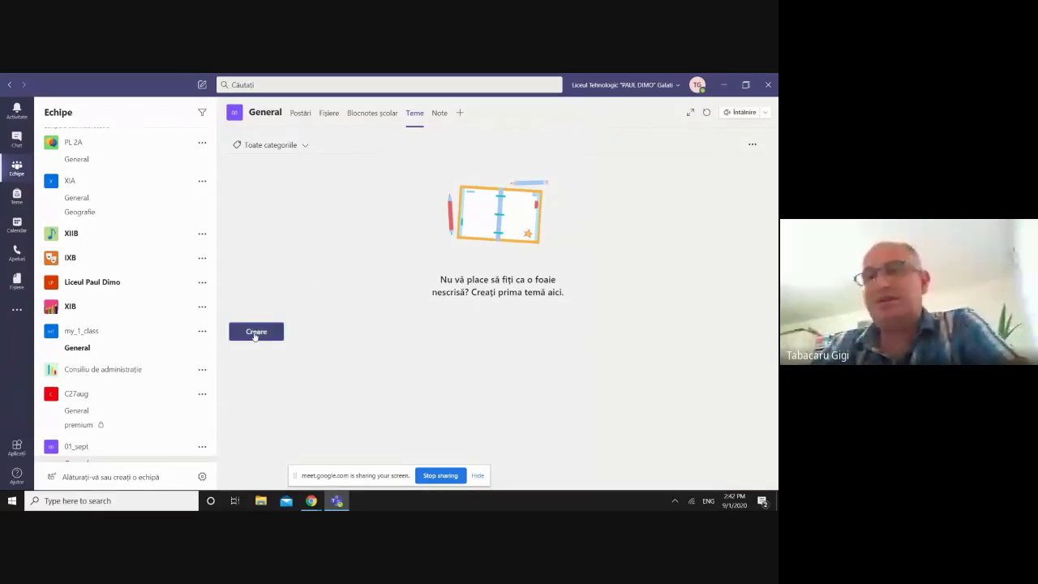
left_click(259, 332)
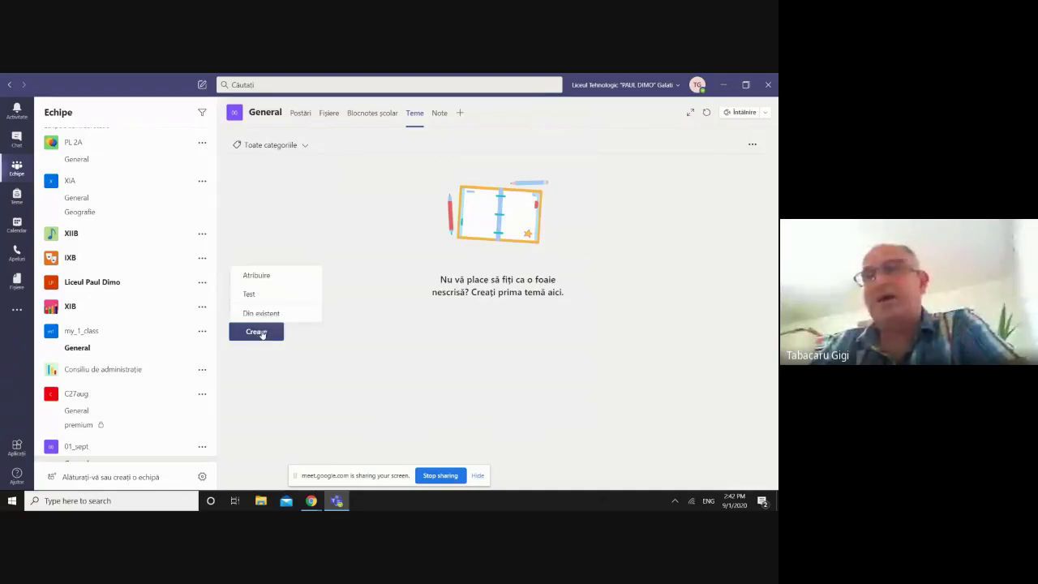
left_click(277, 280)
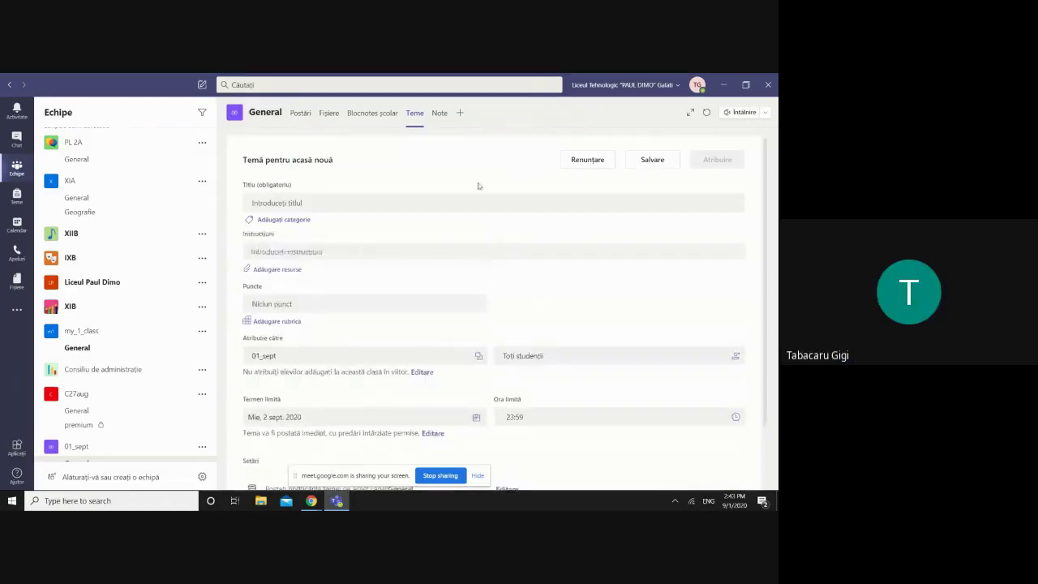
left_click(301, 201)
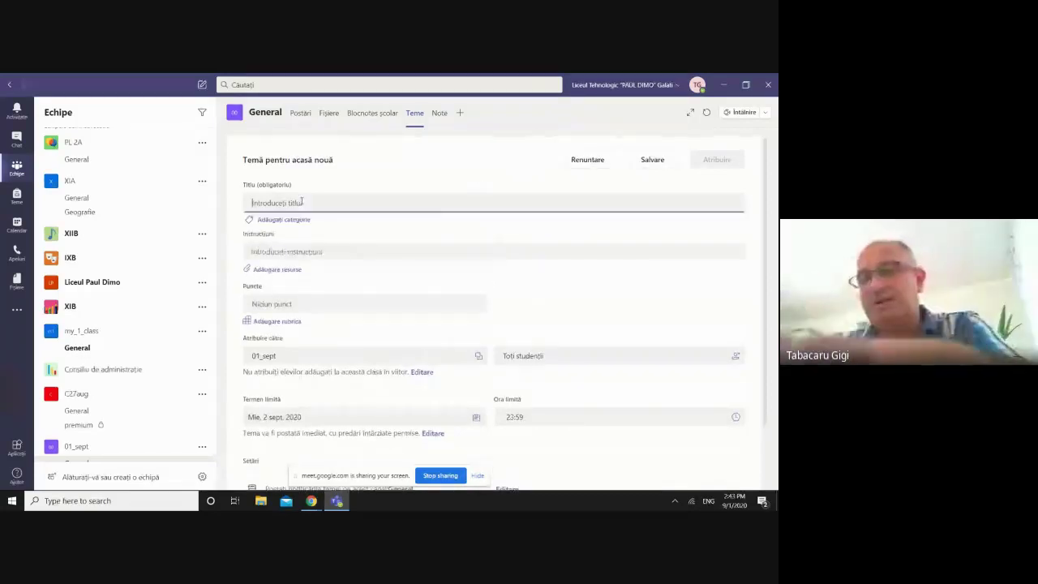
type("R1")
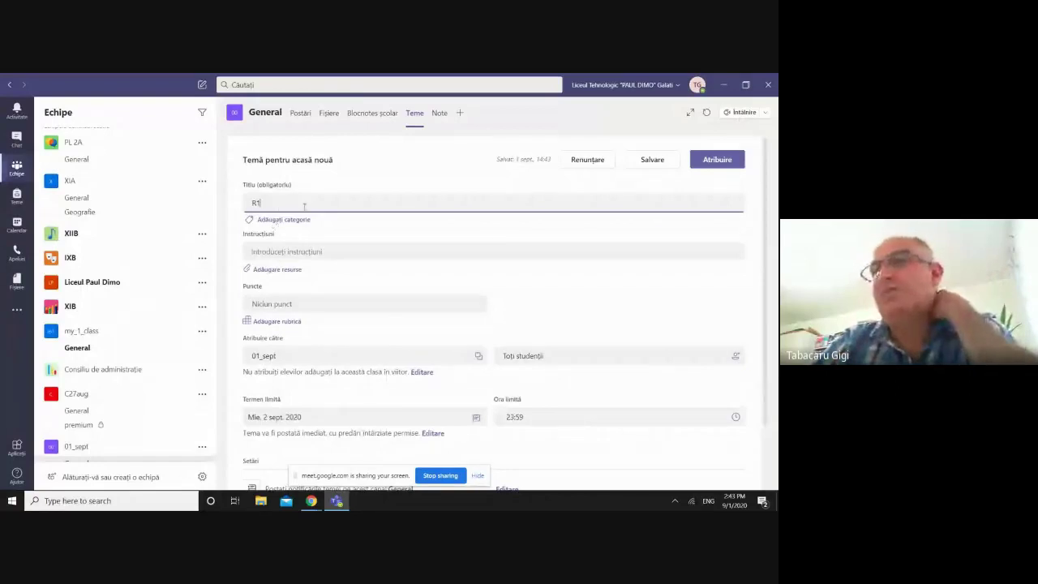
Step: Enter the bold instructions "rezolvati 1000 ex" for the R1 homework
left_click(272, 255)
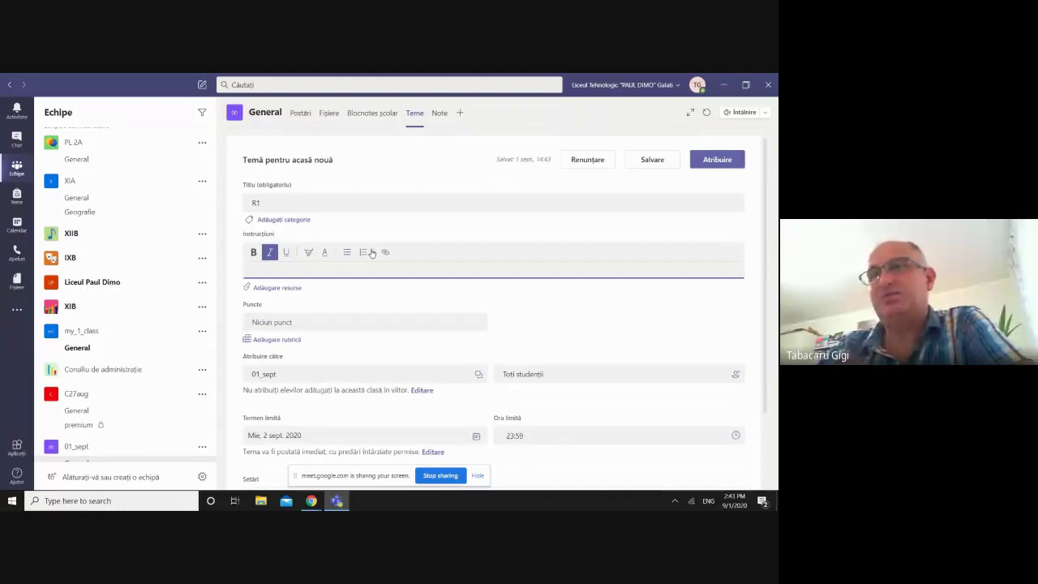
left_click(253, 252)
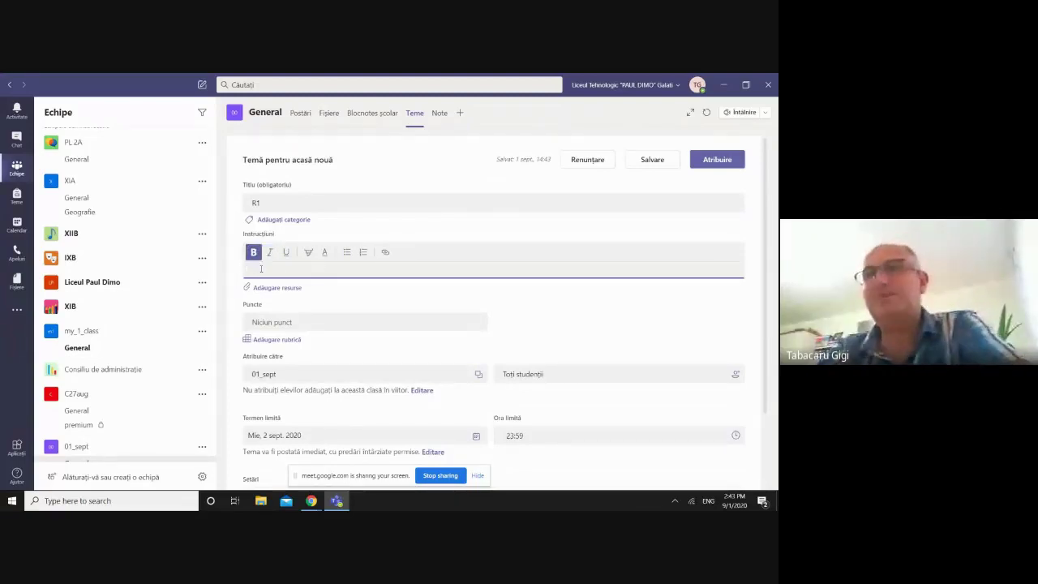
type("rezolva")
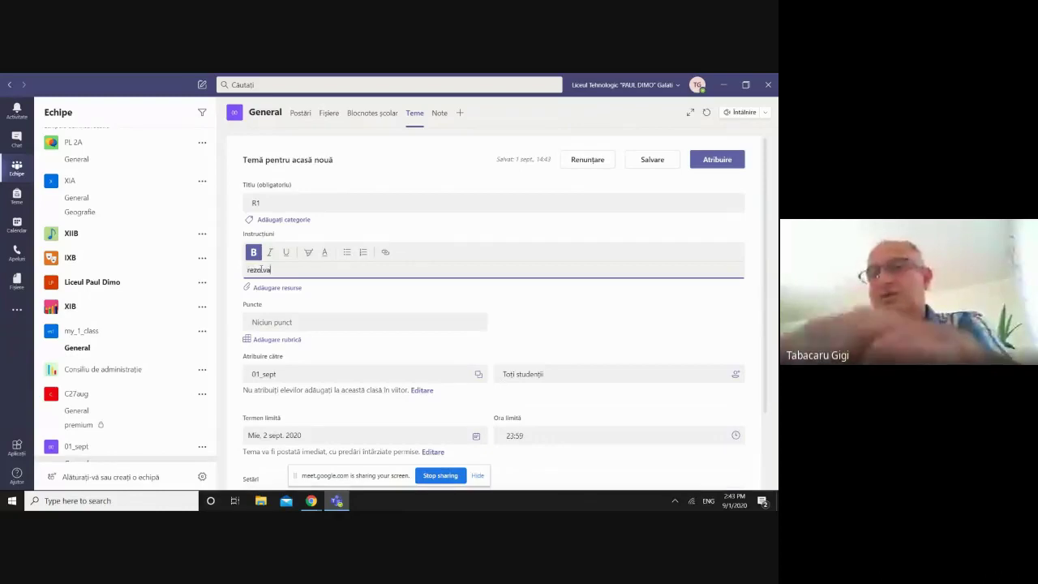
type("ti 1000")
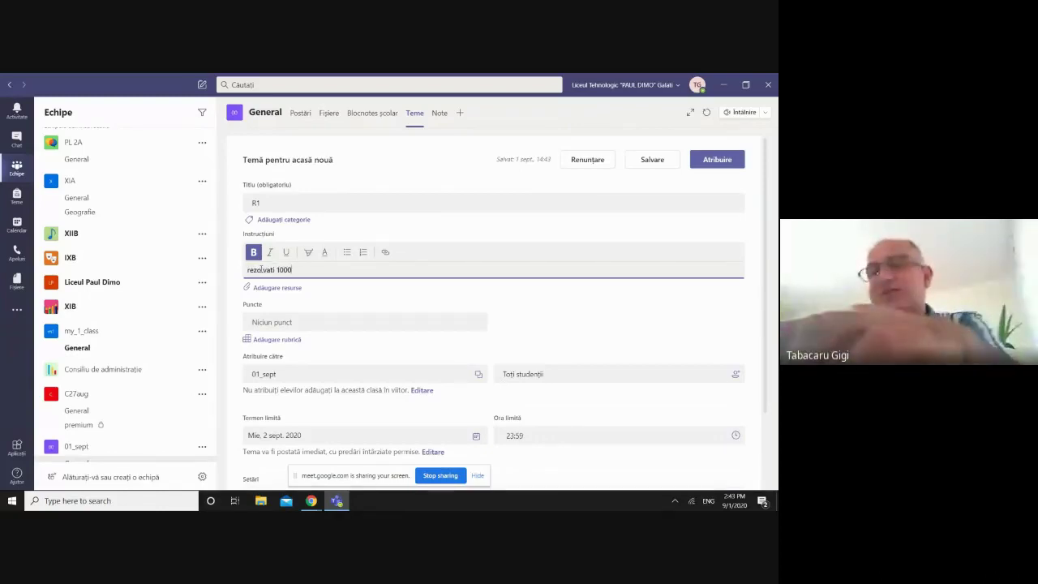
type(" ex")
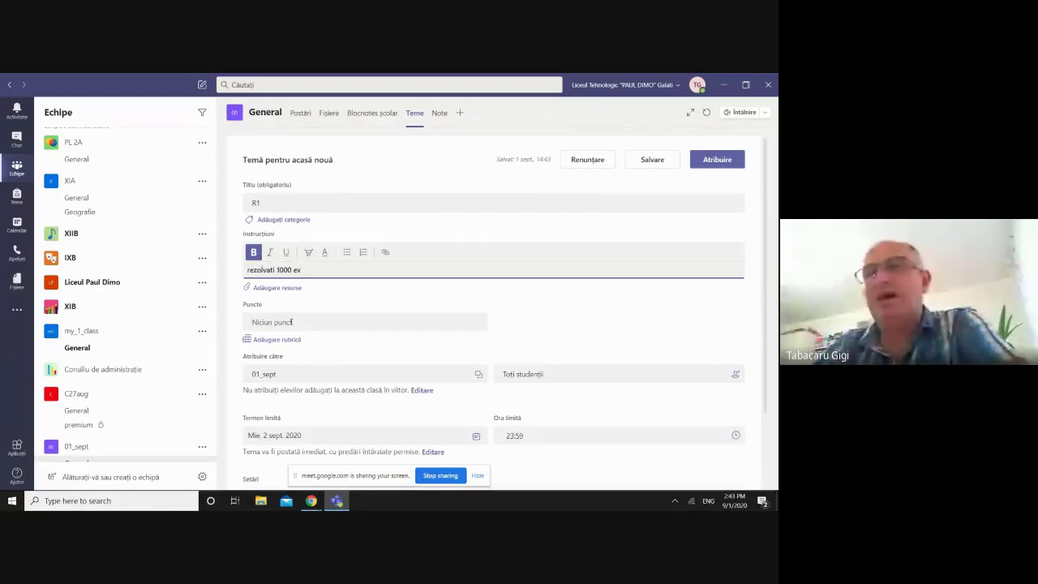
Step: Set the R1 homework to 10 points and assign it to all students of the 01_sept team
left_click(291, 322)
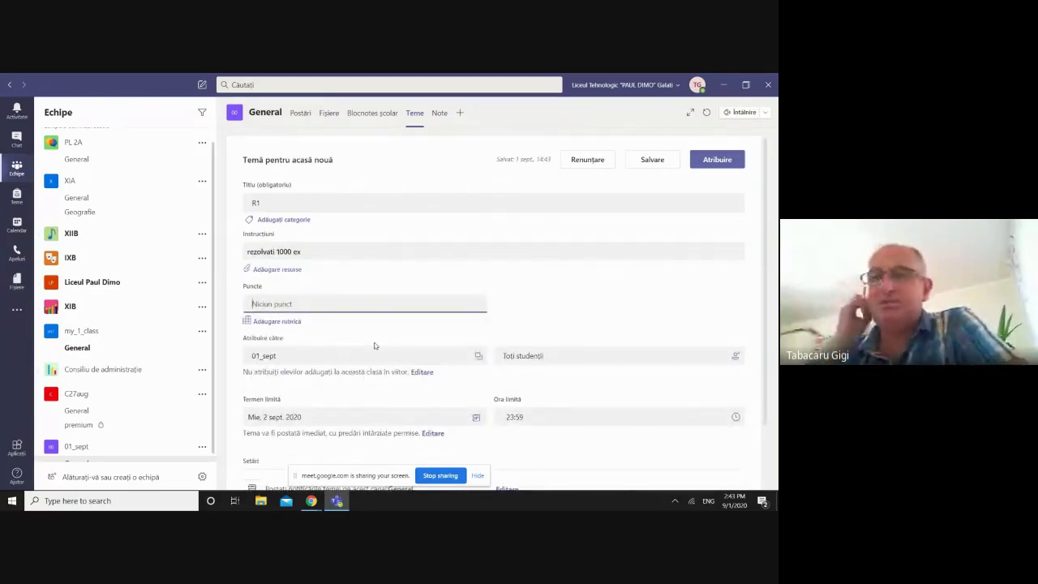
type("10")
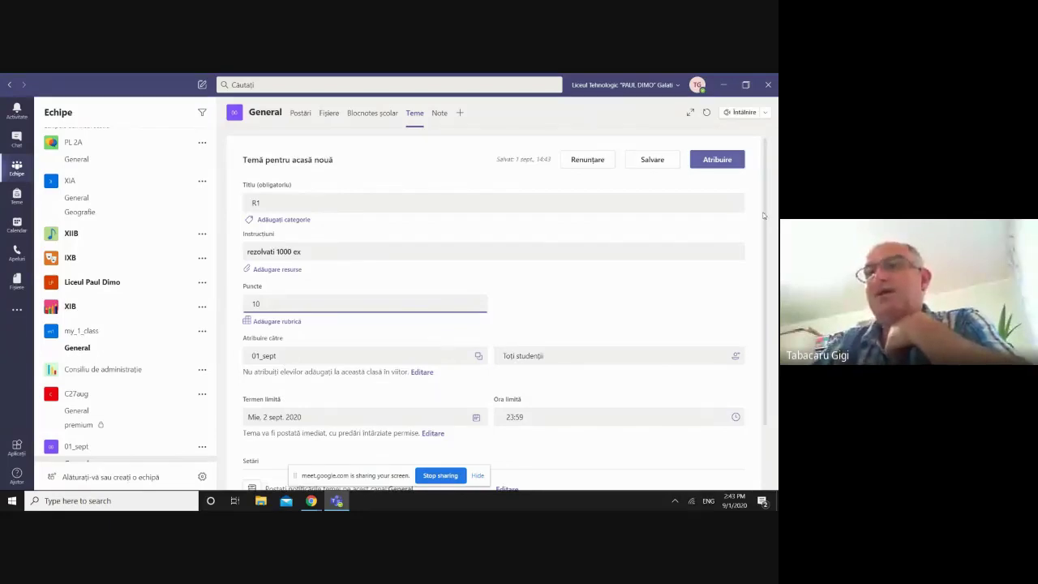
scroll(524, 274, "down", 1)
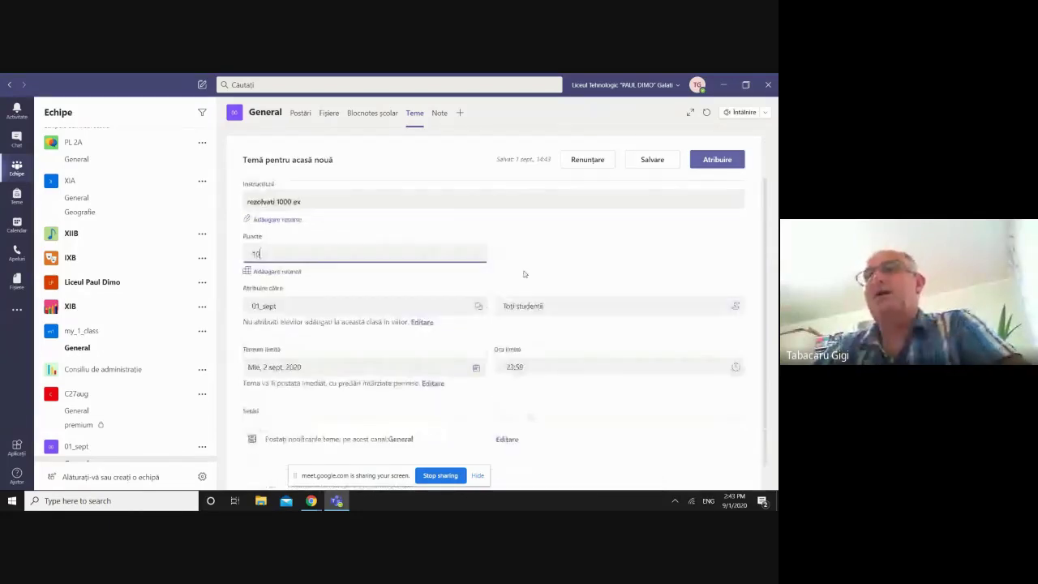
left_click(577, 307)
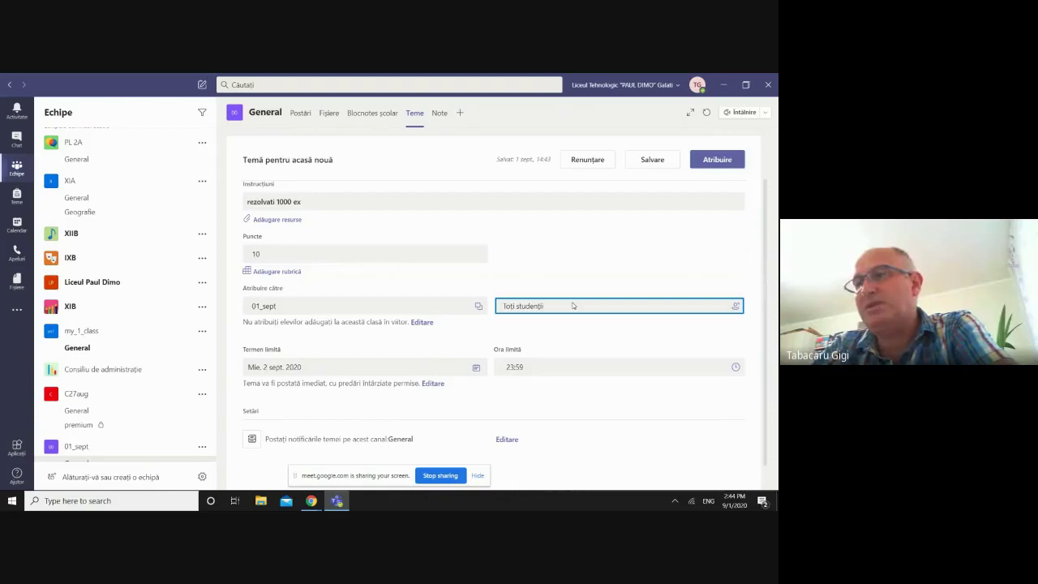
scroll(551, 311, "down", 1)
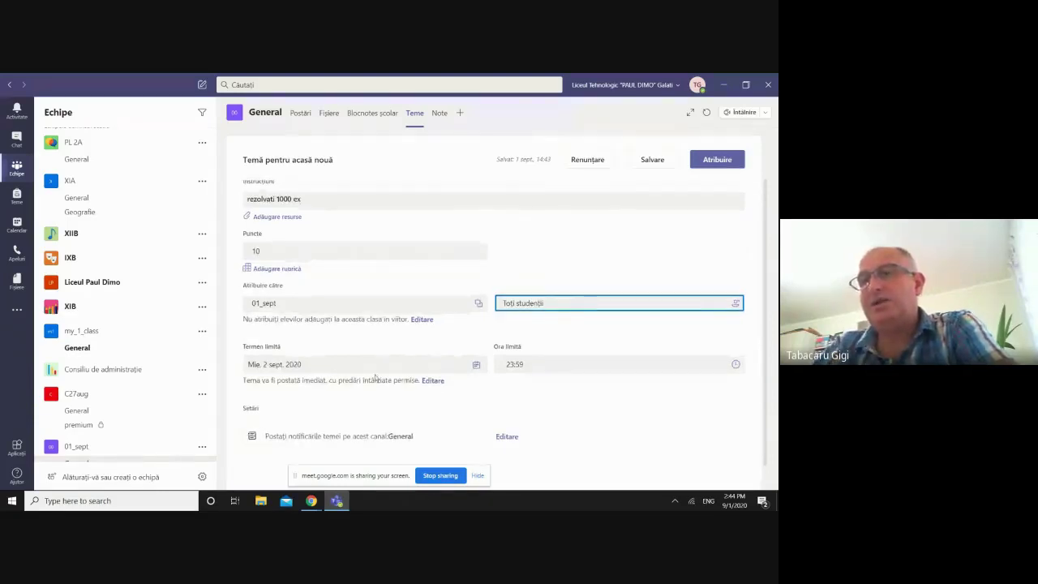
scroll(471, 431, "down", 1)
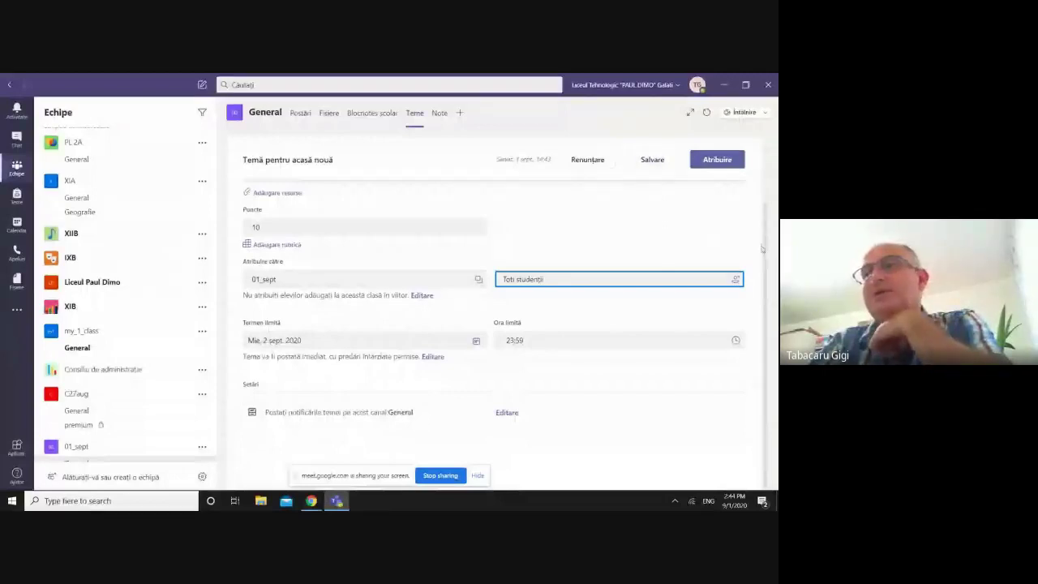
scroll(763, 250, "up", 2)
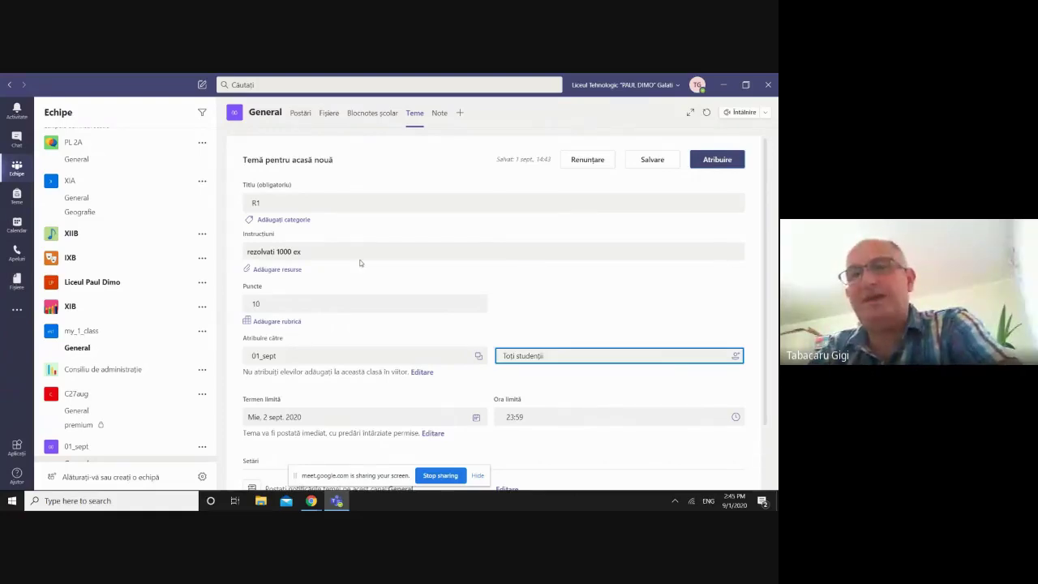
left_click(711, 164)
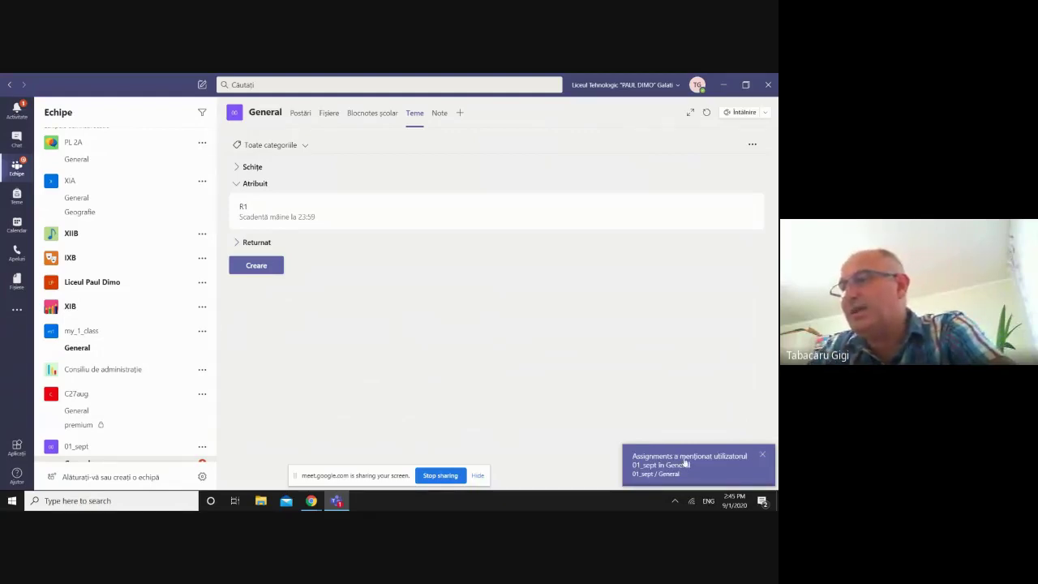
Step: Clear the assignment notification, move the screen-sharing bar out of the way and open the assigned R1 homework for editing
left_click(705, 477)
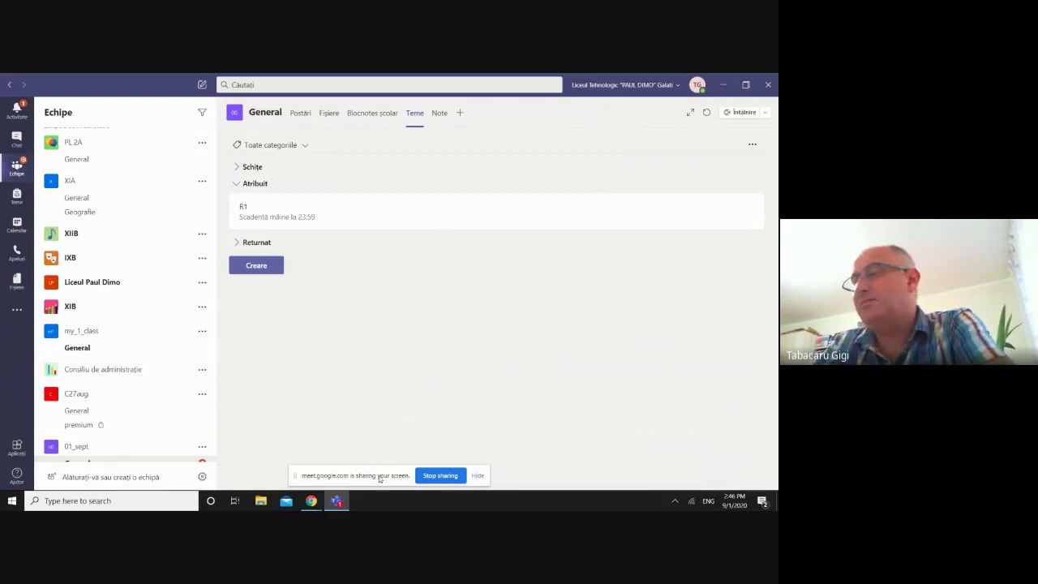
left_click_drag(379, 478, 490, 373)
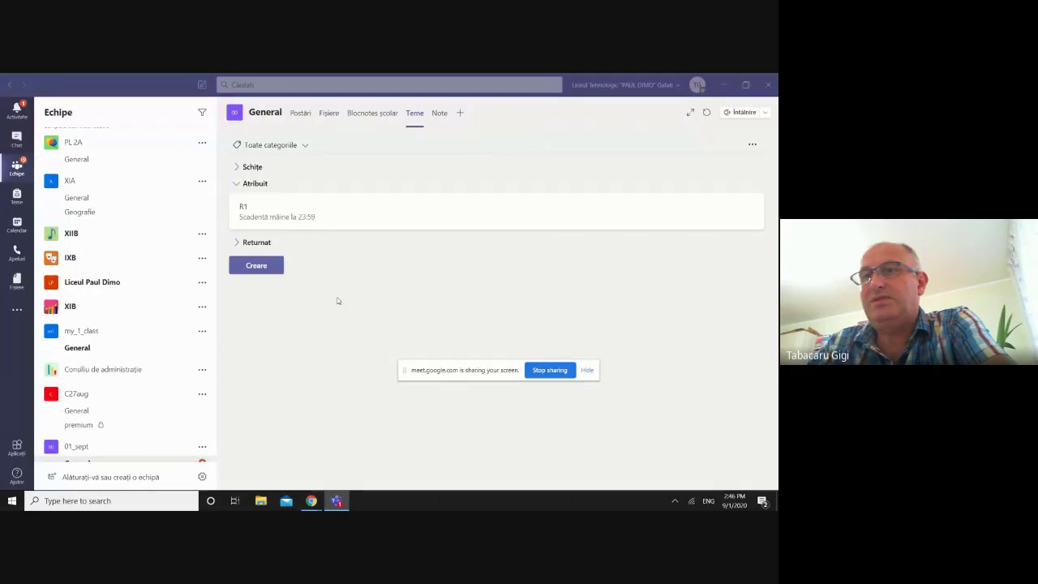
left_click(378, 232)
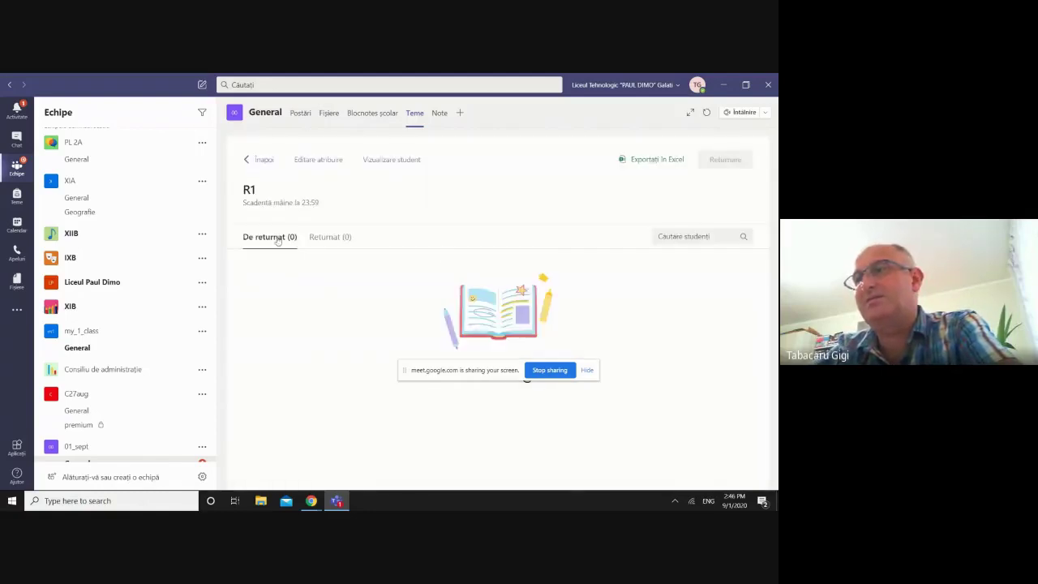
left_click(319, 165)
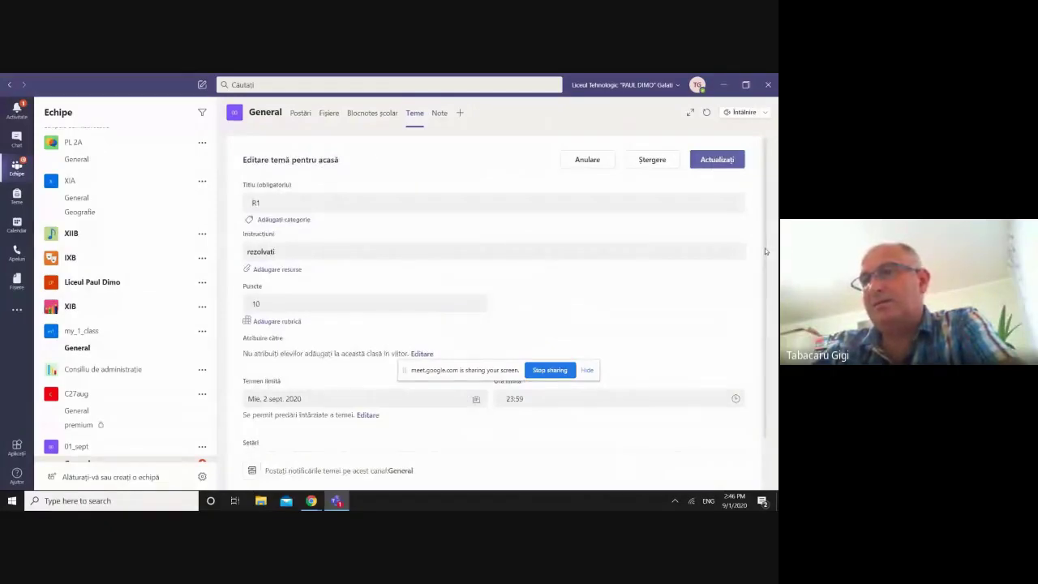
Step: Complete the R1 homework's instructions so that they read "rezolvati 1000"
scroll(469, 210, "down", 1)
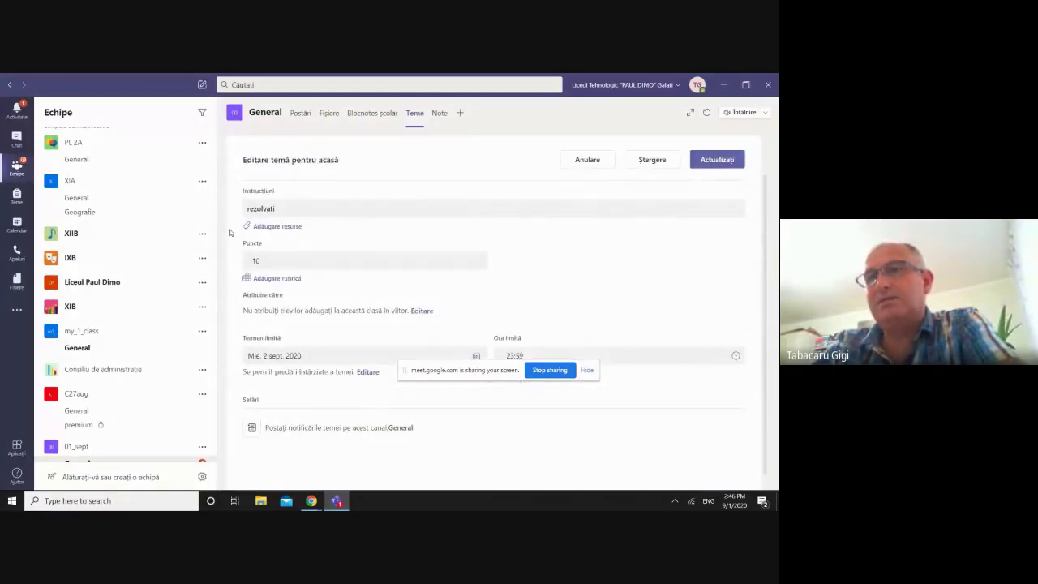
left_click(284, 209)
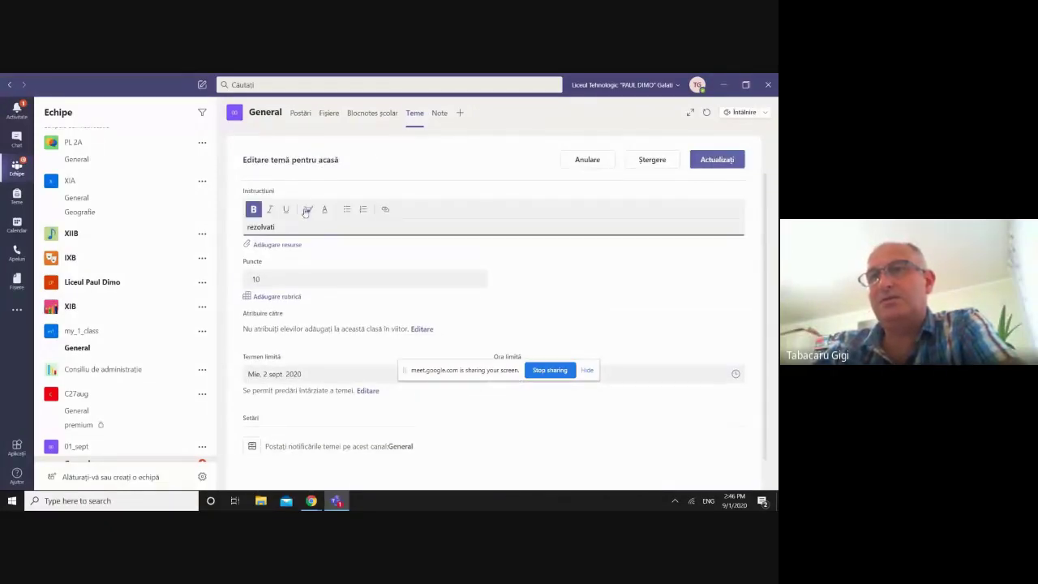
type("1000")
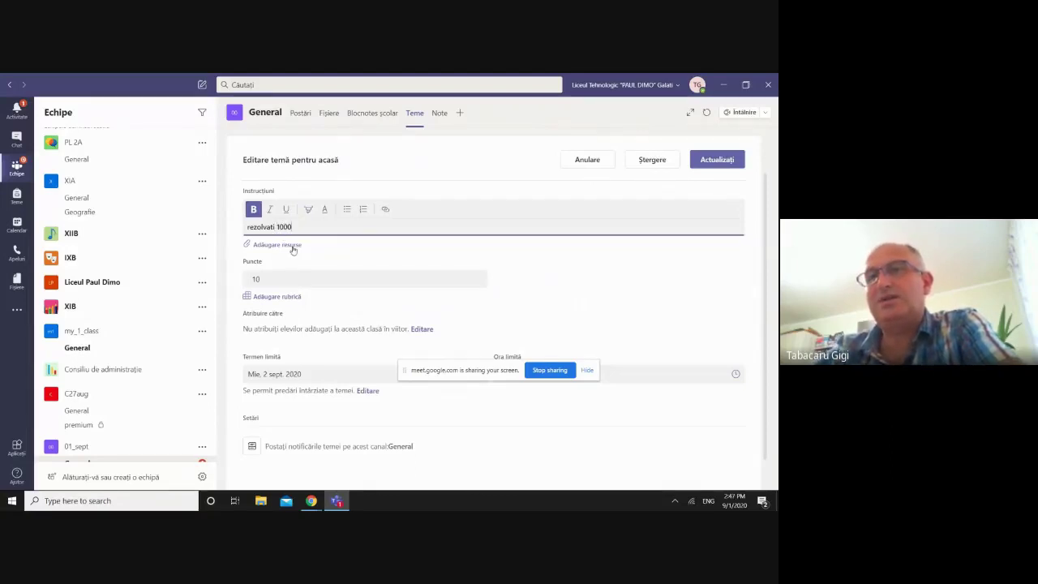
left_click(314, 247)
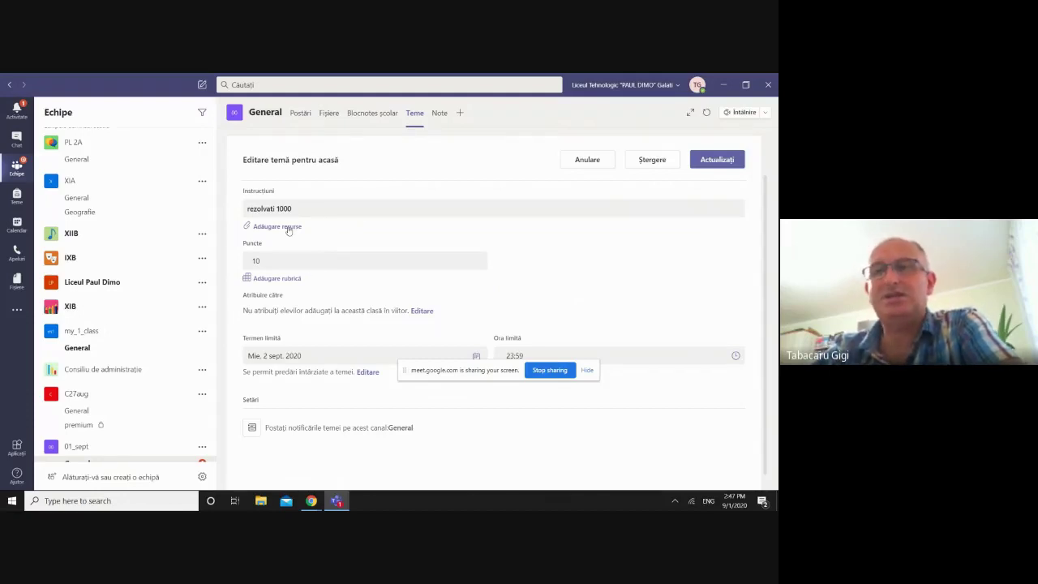
Step: Start a new grading rubric for the R1 homework and title it "zxvdsvxcv", moving the screen-sharing bar aside
left_click(276, 279)
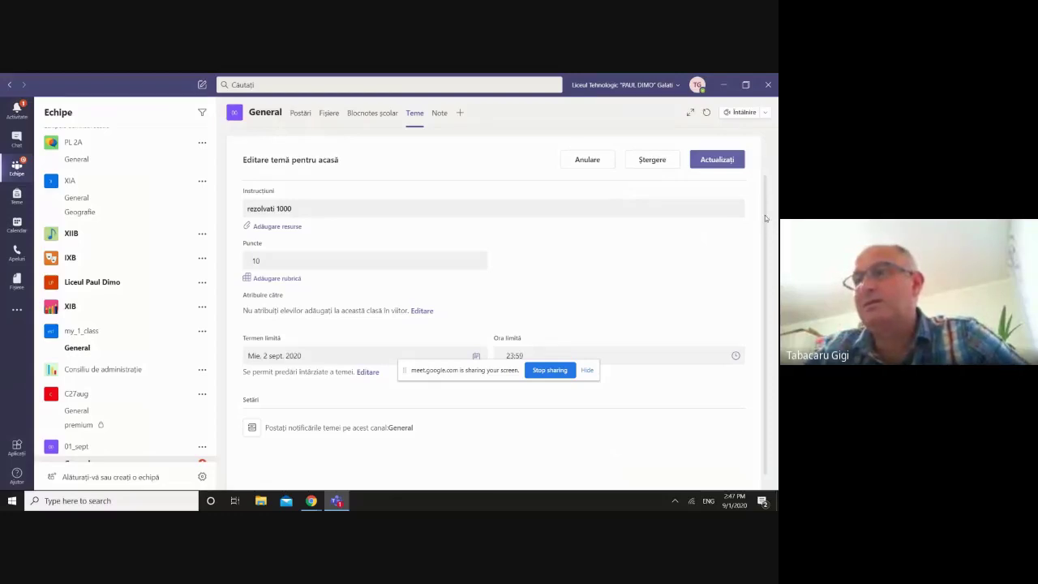
scroll(768, 206, "up", 1)
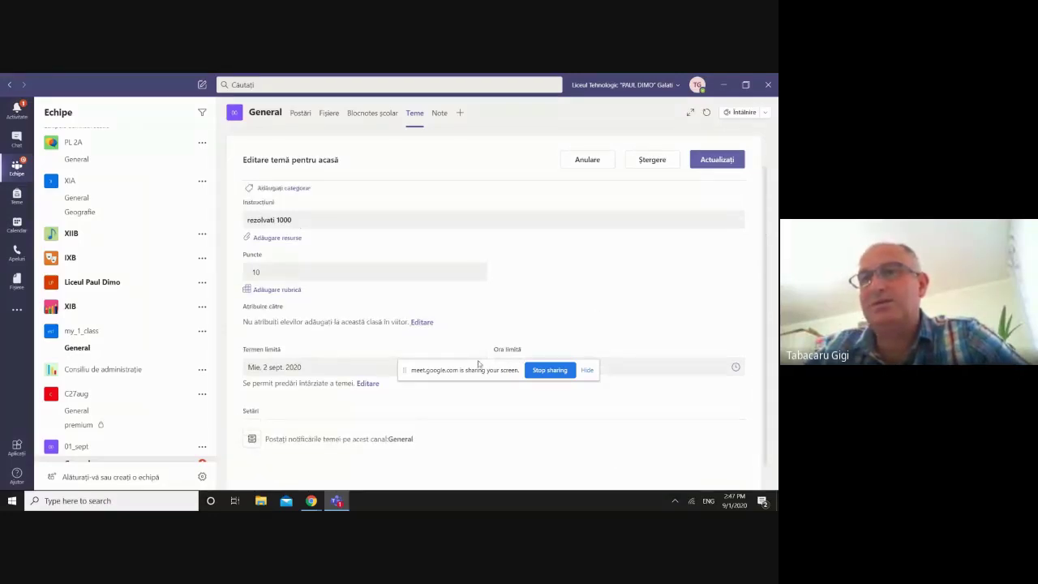
left_click(280, 272)
left_click(287, 295)
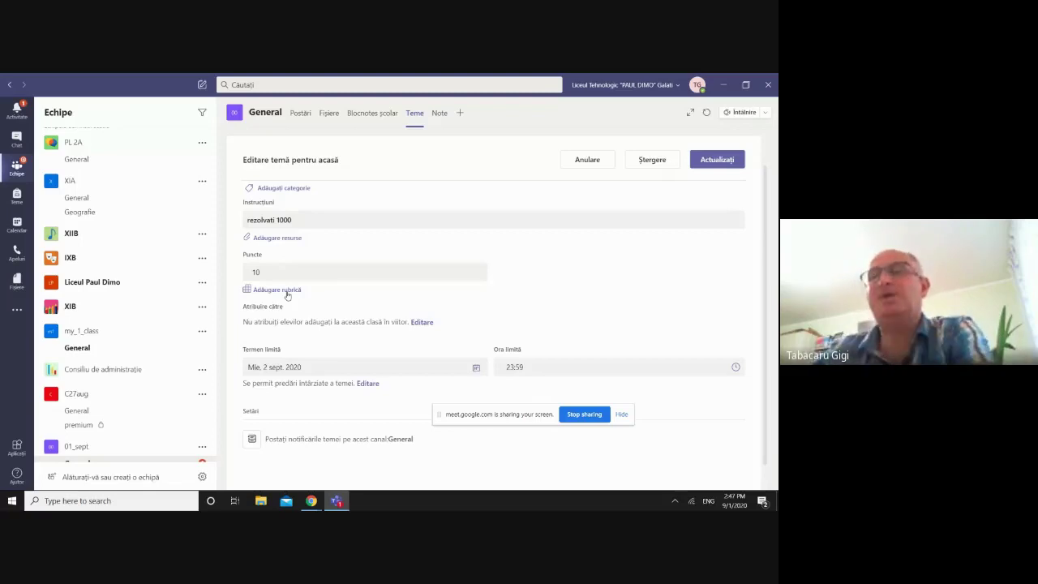
left_click(287, 295)
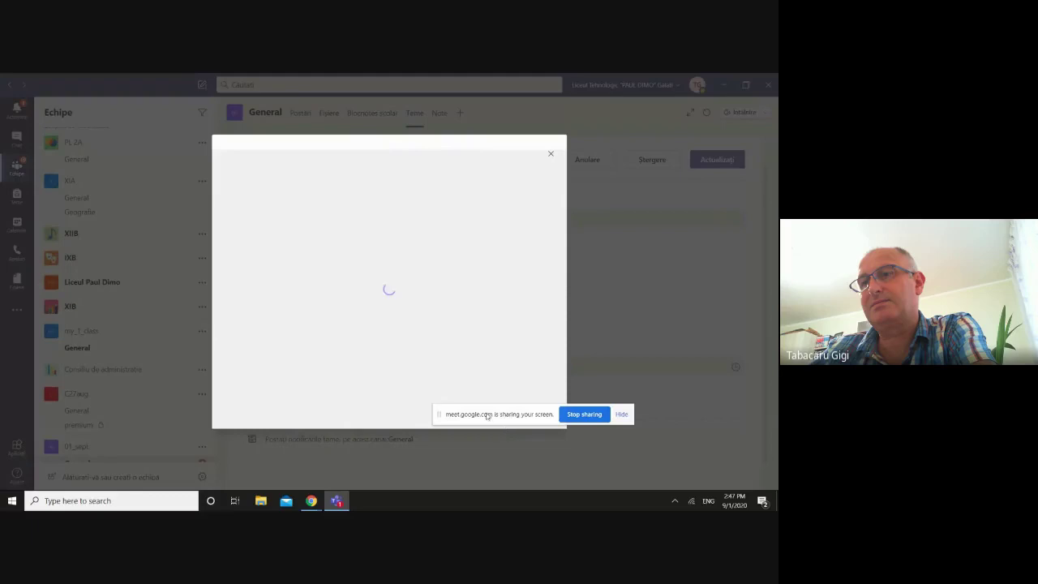
left_click_drag(496, 417, 572, 393)
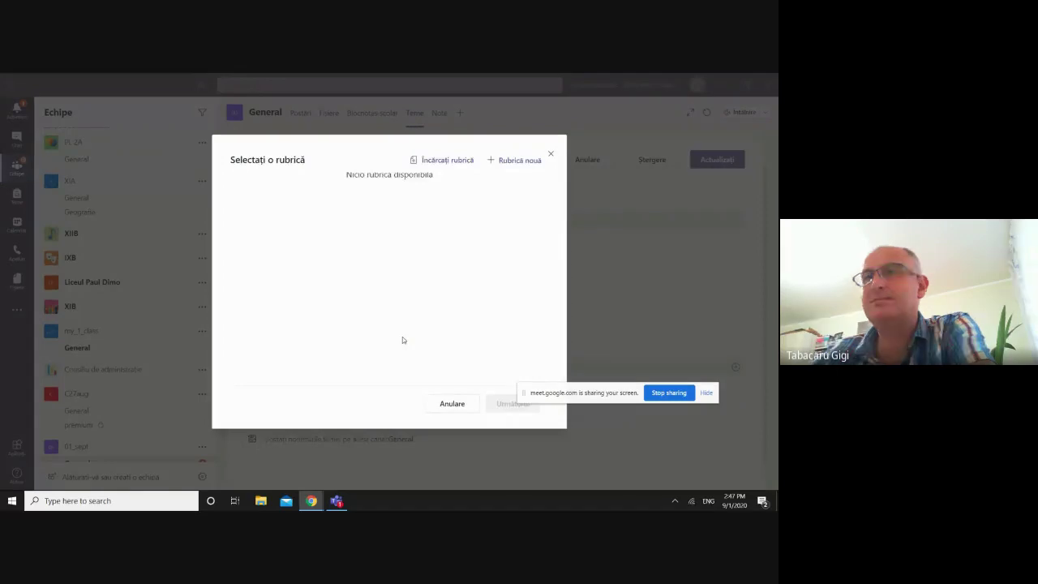
left_click(510, 161)
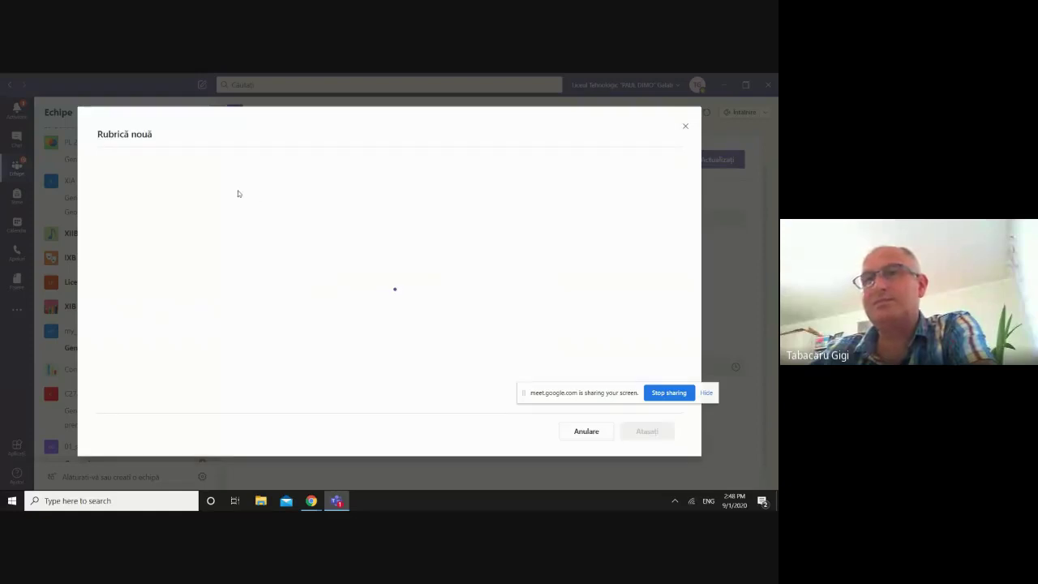
left_click(189, 178)
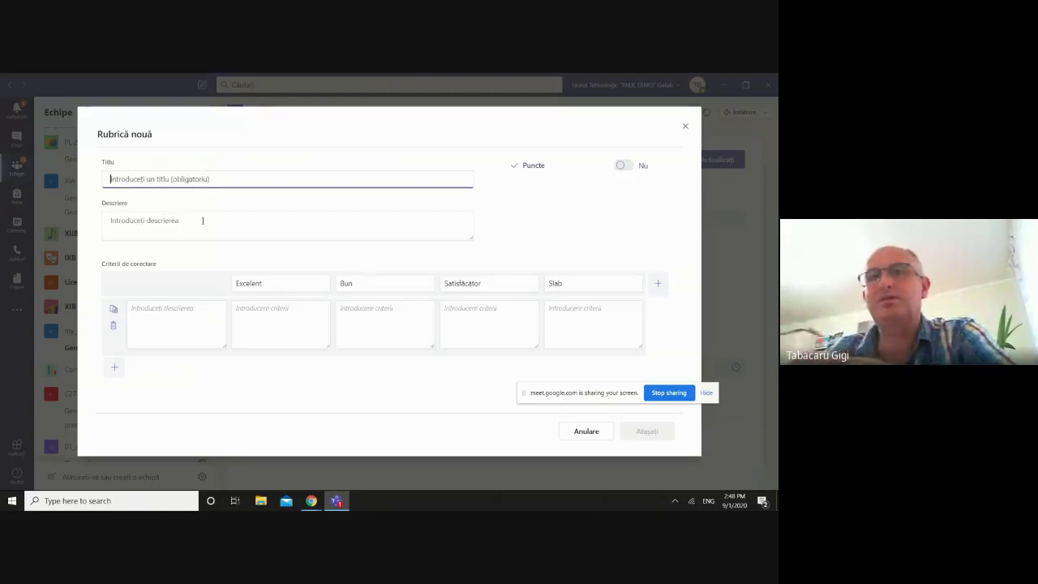
type("zxvdsvxcv")
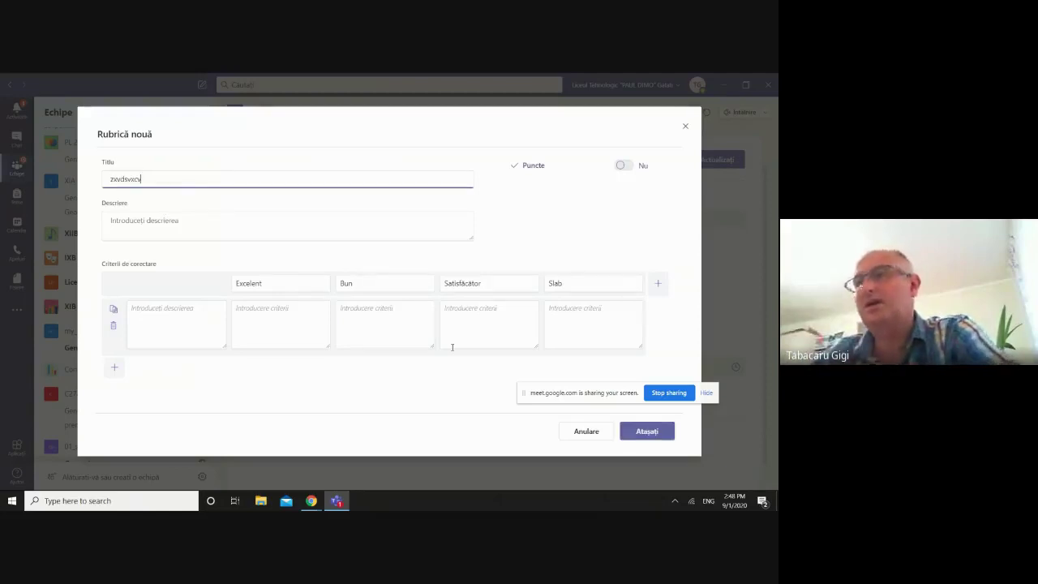
Step: Complete the rubric title as "zxvdsvxcvdfbdbfdbdf" and attach the rubric to the R1 homework
type("dfbdbfdbdf")
left_click(645, 432)
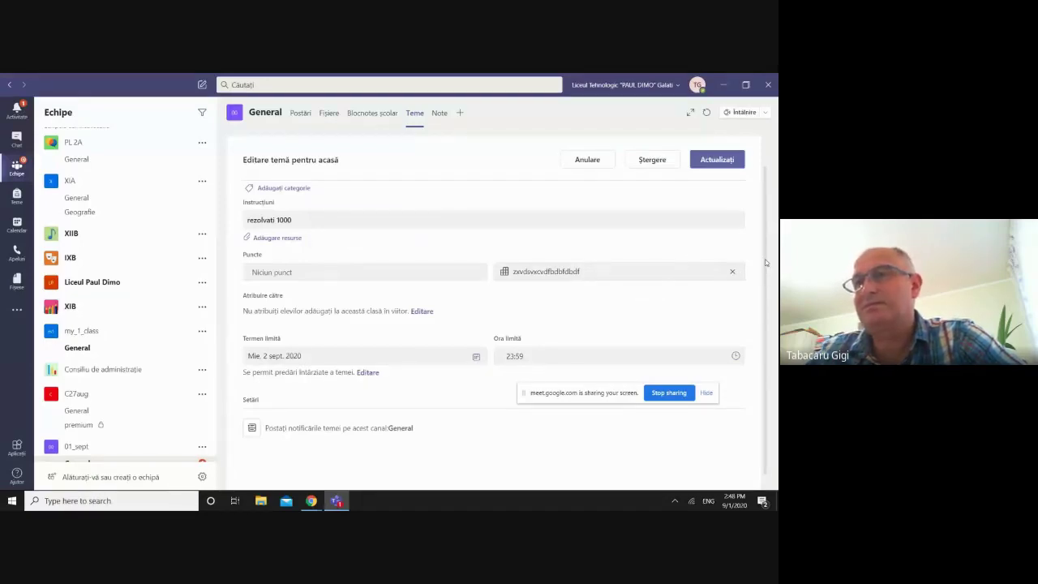
left_click(616, 271)
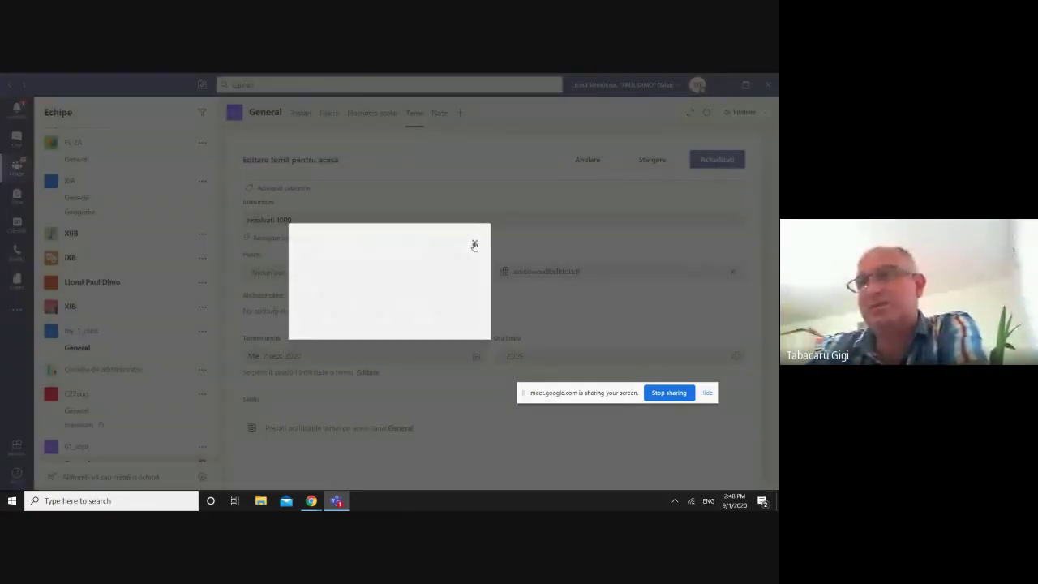
left_click(474, 245)
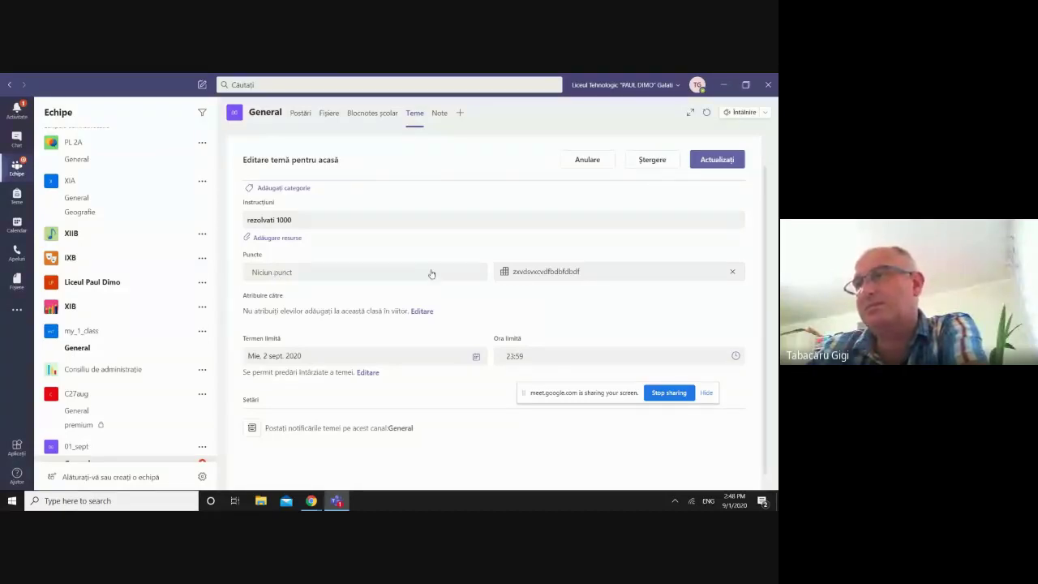
Step: Remove the attached rubric from the R1 homework and update the assignment with 10 points
left_click(732, 273)
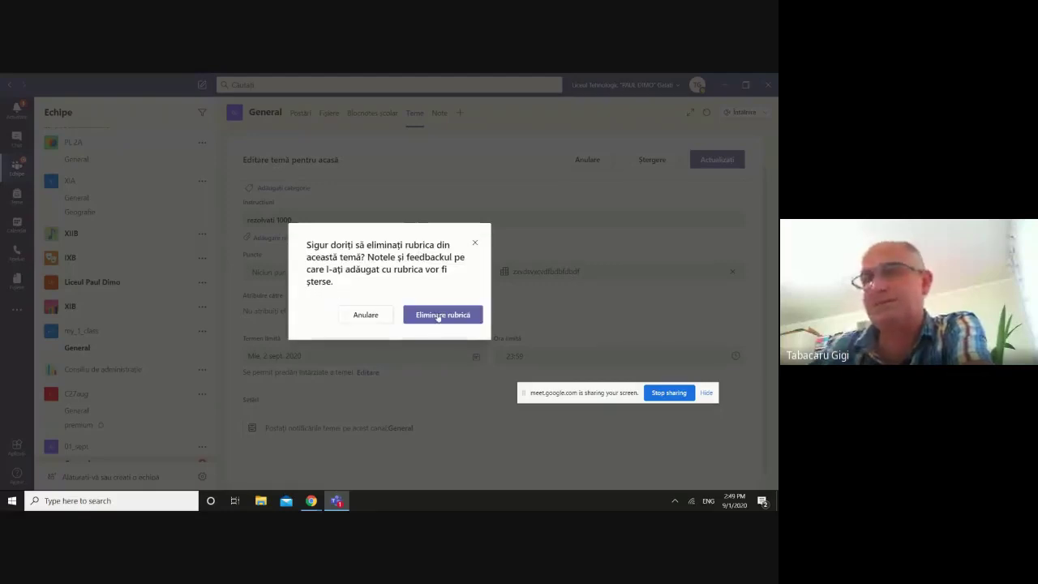
left_click(440, 323)
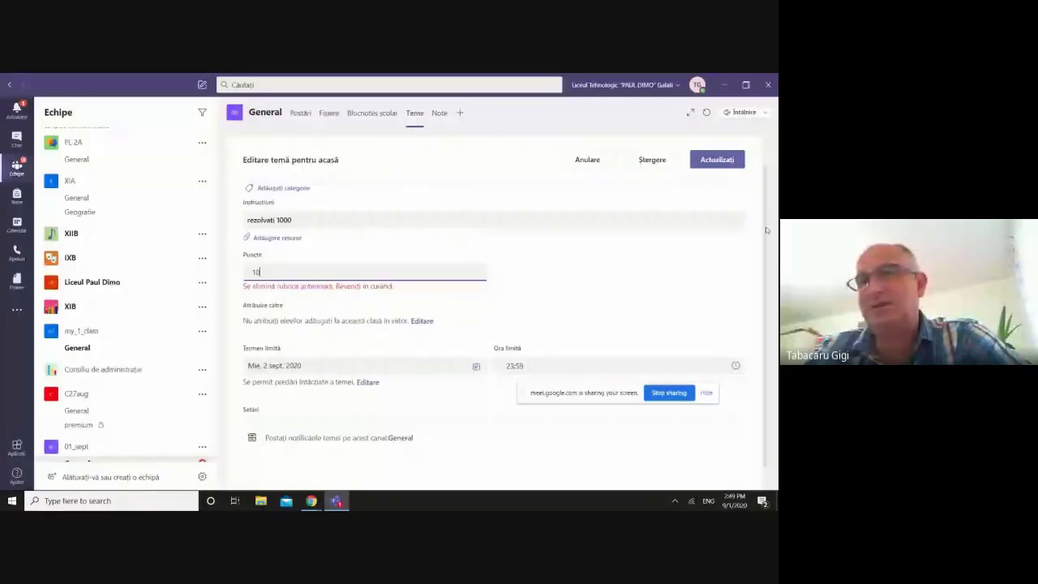
scroll(766, 232, "down", 1)
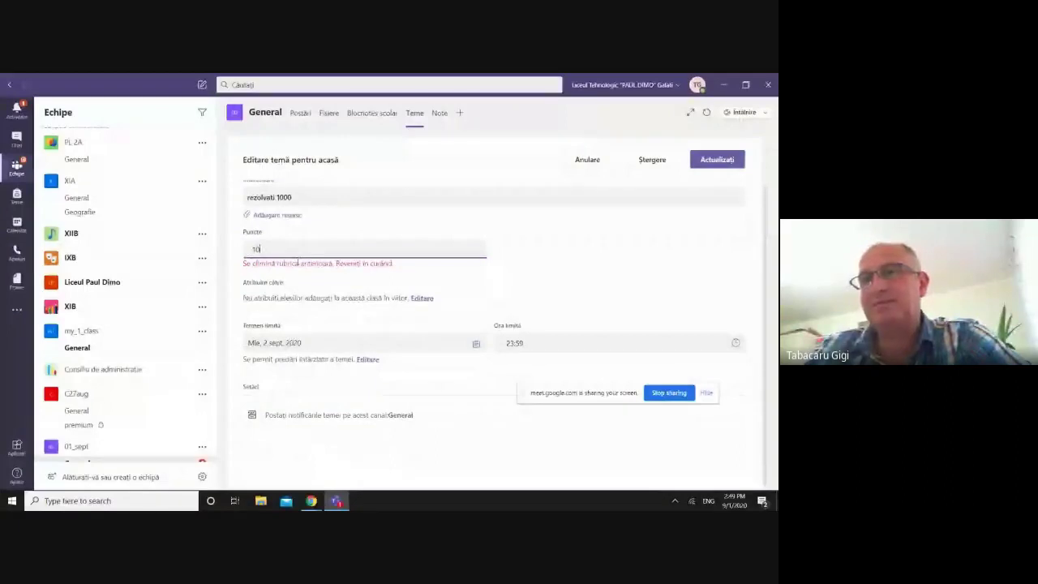
key("BackSpace")
key("BackSpace")
type("1")
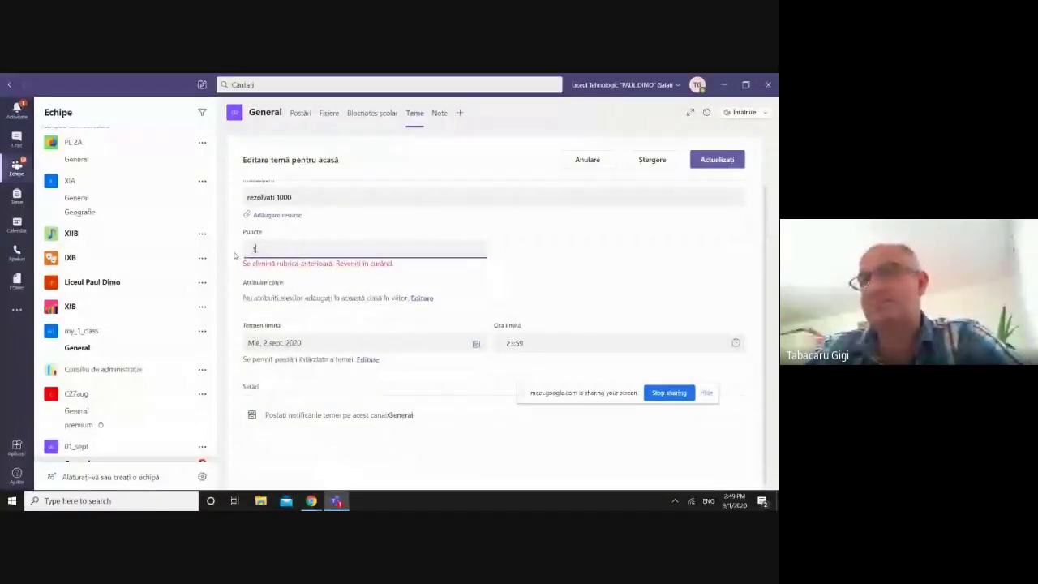
type("0")
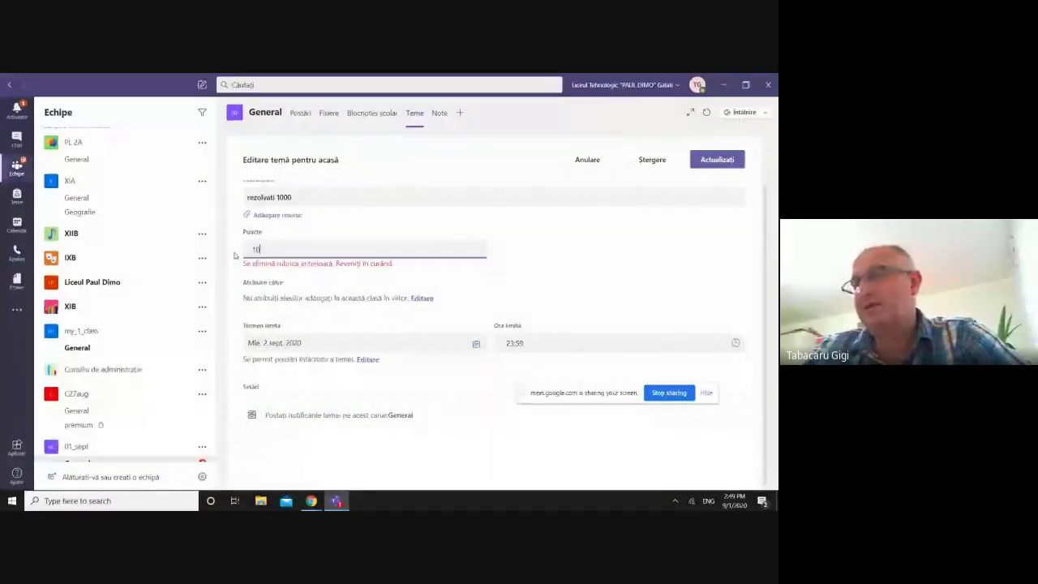
left_click(235, 256)
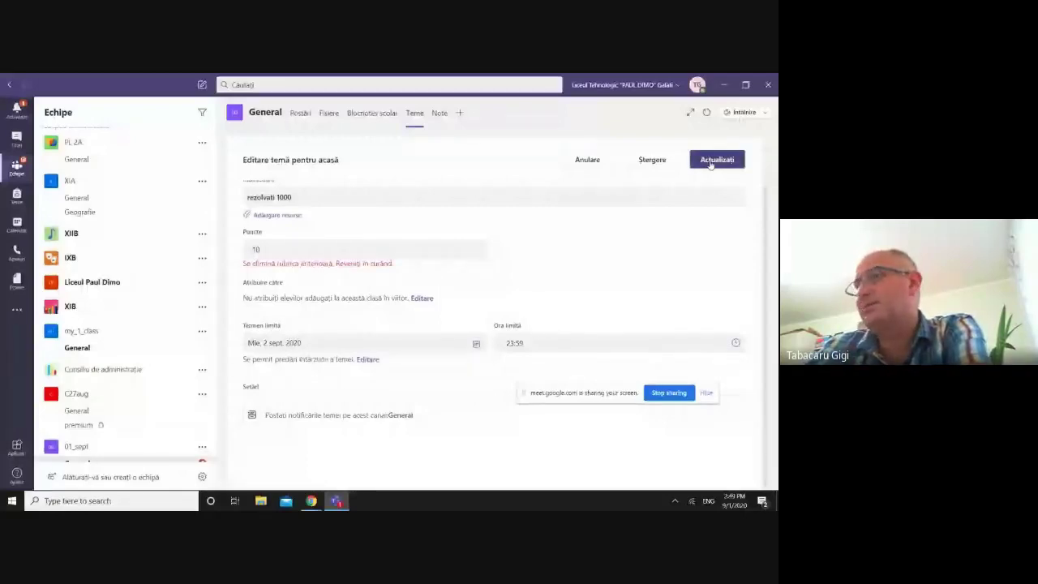
left_click(709, 160)
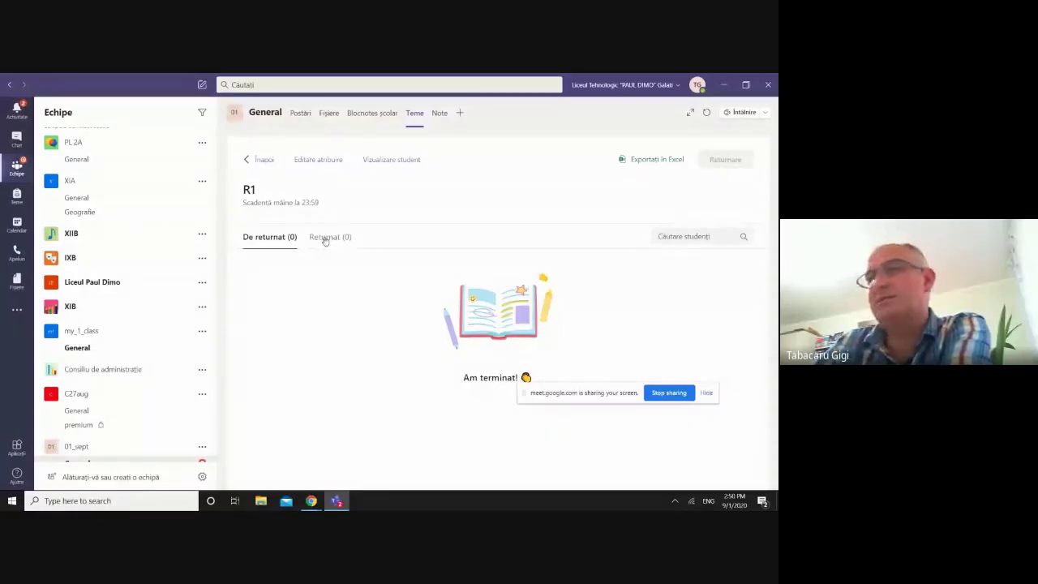
Step: Look at the R1 homework in student view and at the grades and posts of the 01_sept General channel
left_click(378, 160)
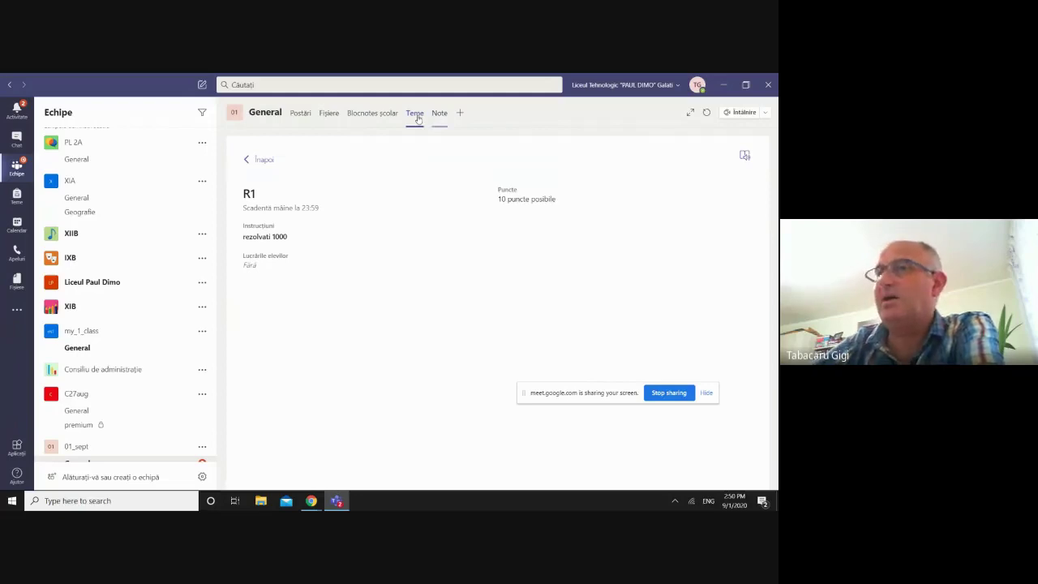
left_click(330, 115)
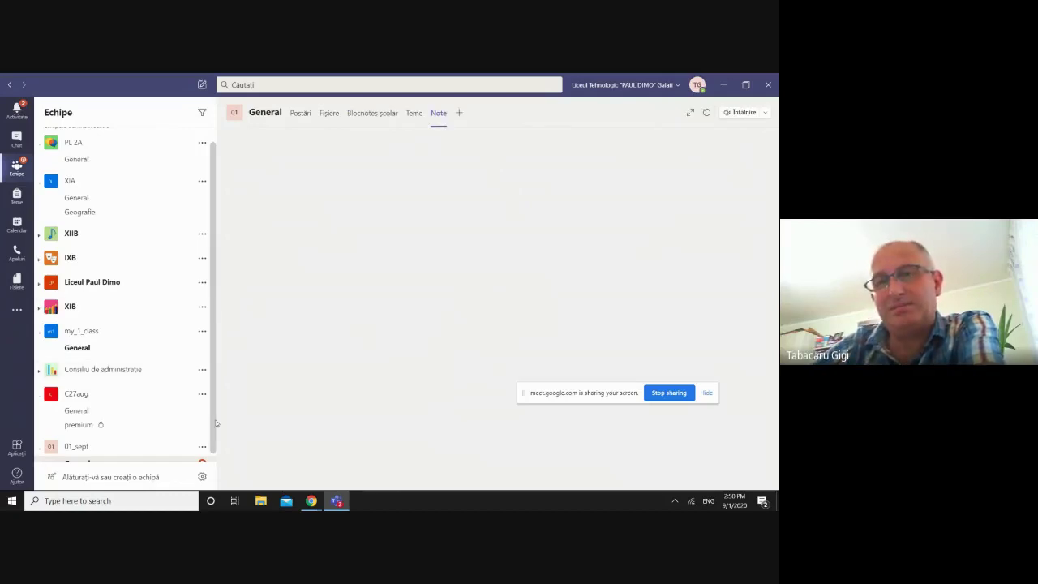
scroll(216, 422, "down", 1)
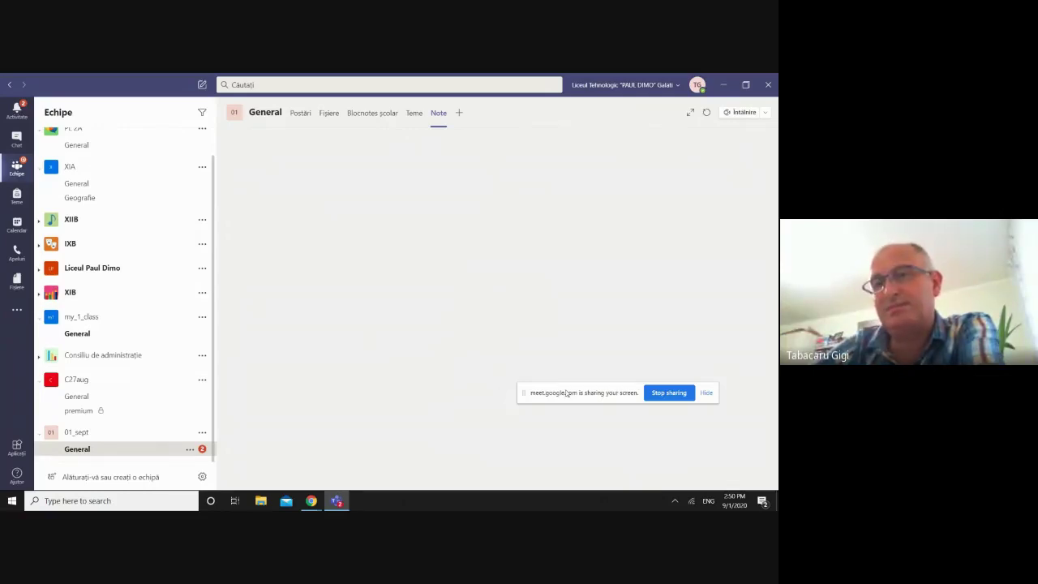
left_click_drag(566, 392, 579, 401)
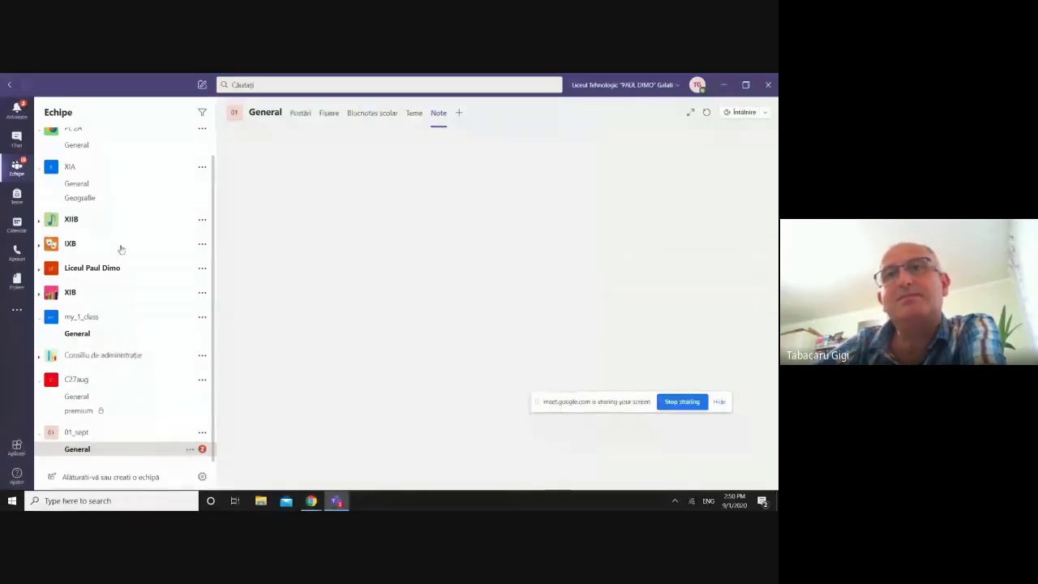
left_click(17, 168)
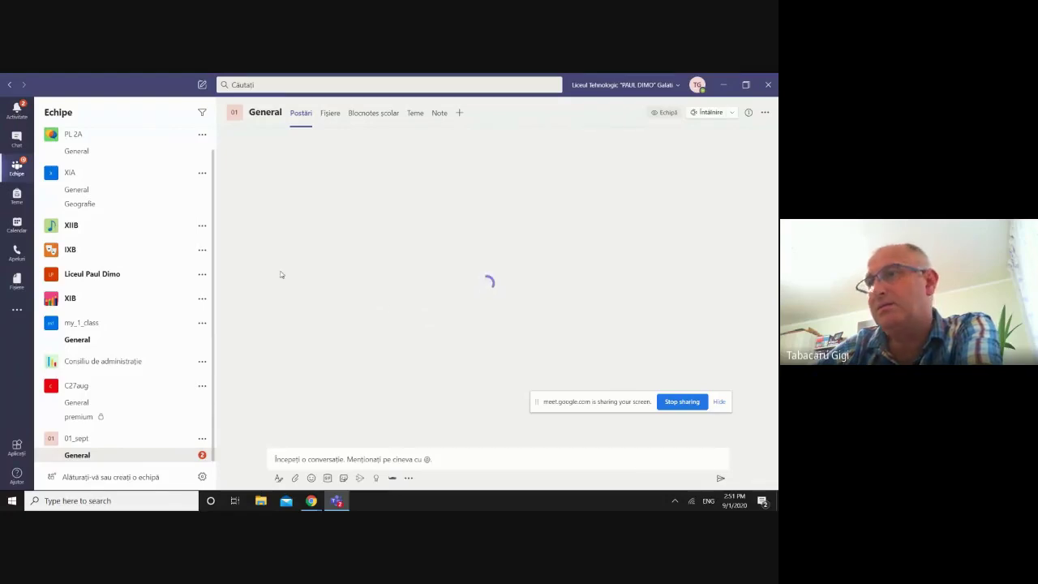
Step: Switch to the Google Meet call and reply "da" to the participants in the meeting chat
left_click(312, 501)
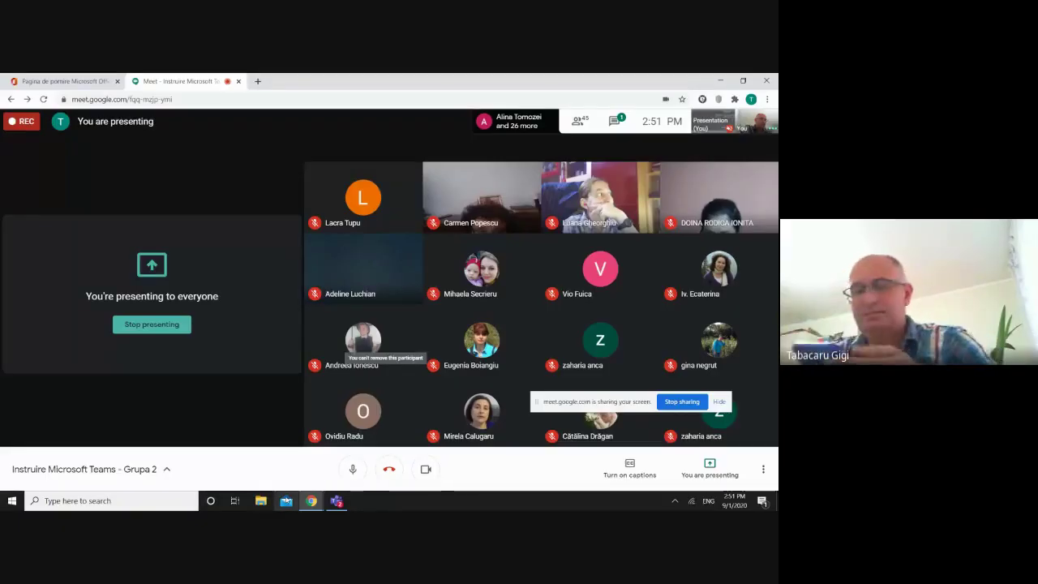
key("alt+Tab")
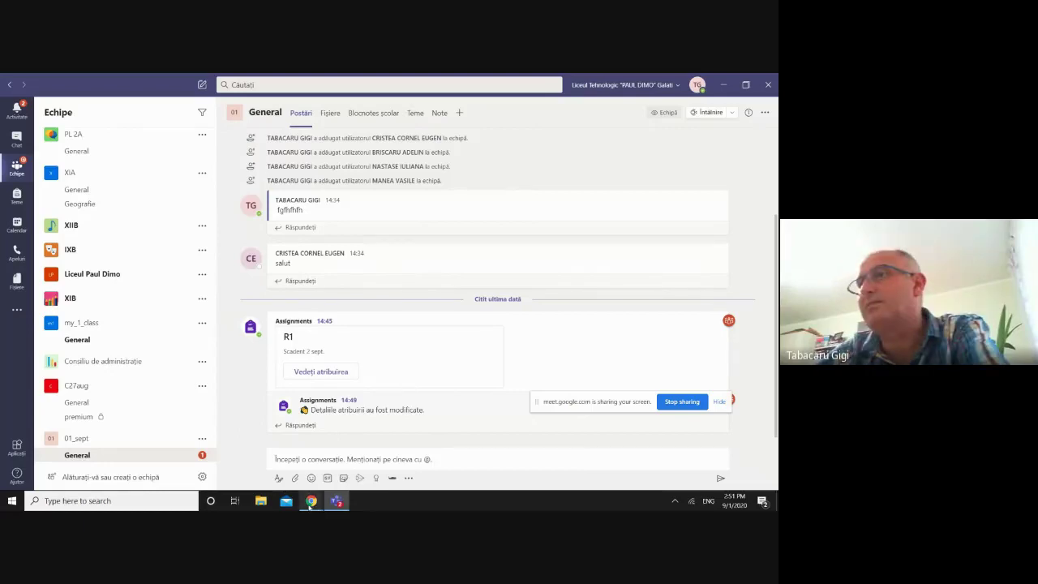
mouse_move(310, 502)
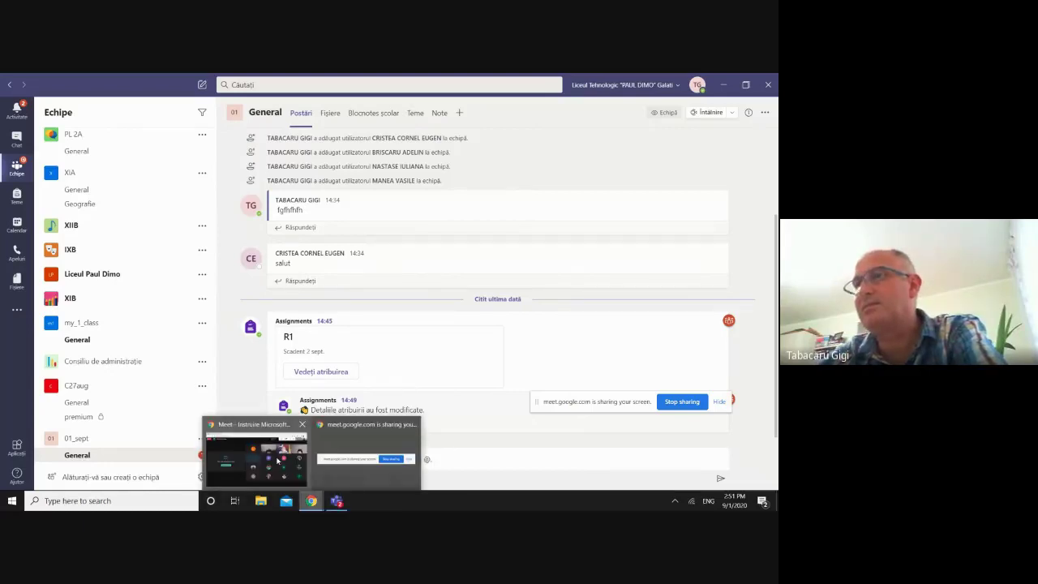
left_click(278, 461)
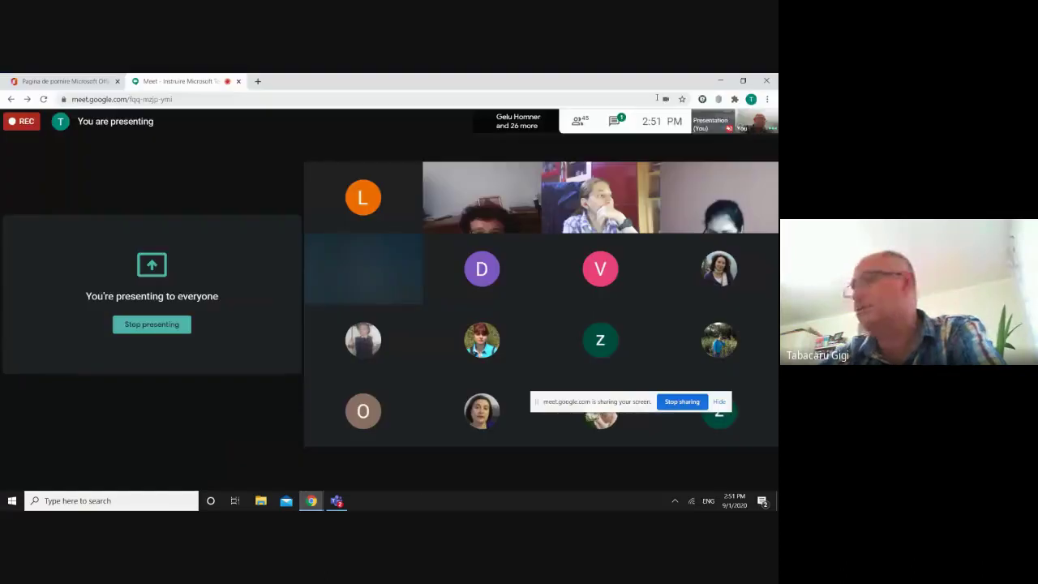
left_click(614, 123)
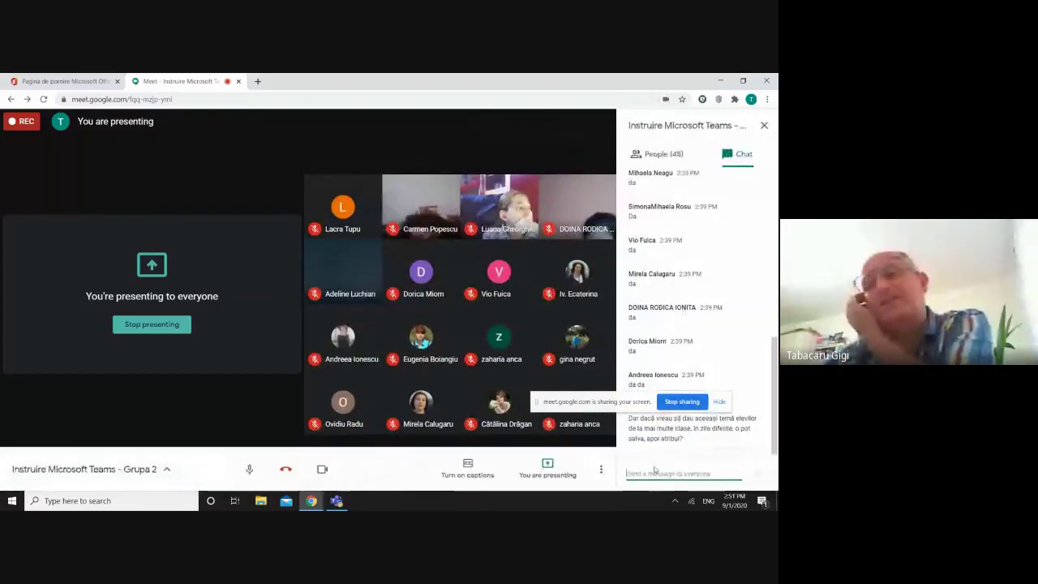
type("da")
key("Return")
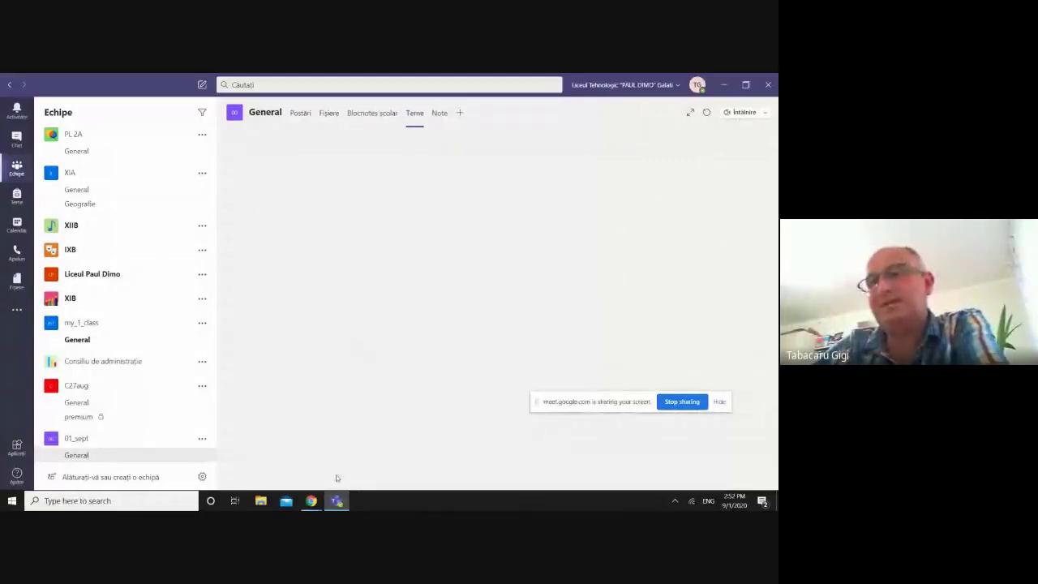
mouse_move(315, 501)
left_click(257, 459)
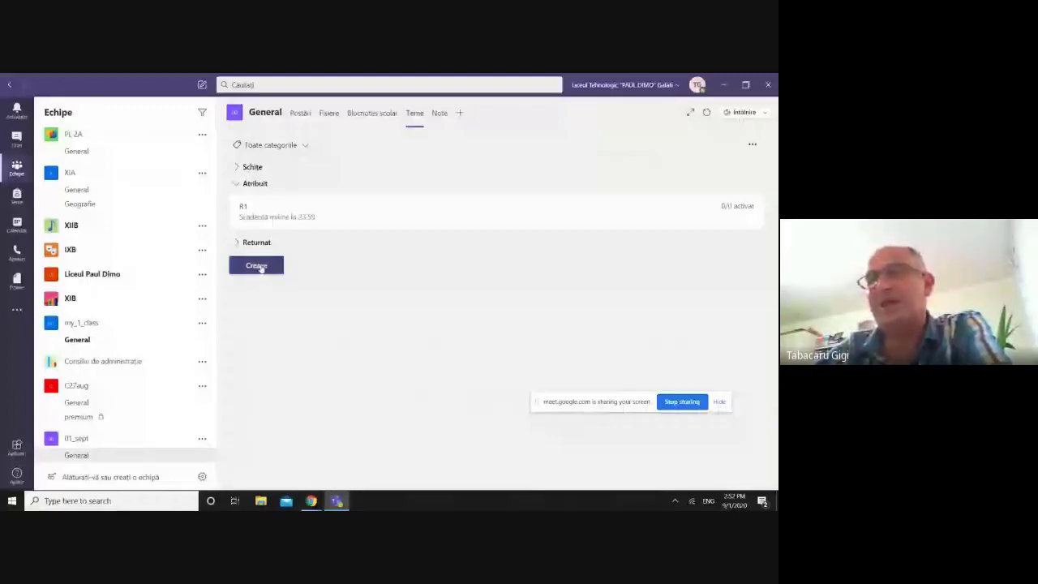
Step: In Teams, create a test assignment from the existing form "aaaaaaa" and assign it to all students of 01_sept
left_click(261, 272)
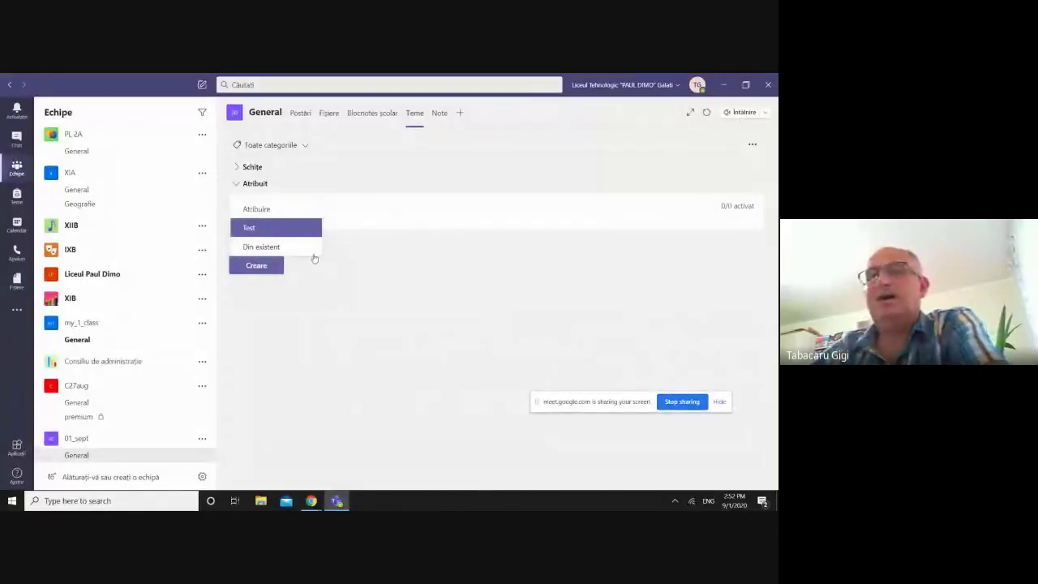
left_click(253, 231)
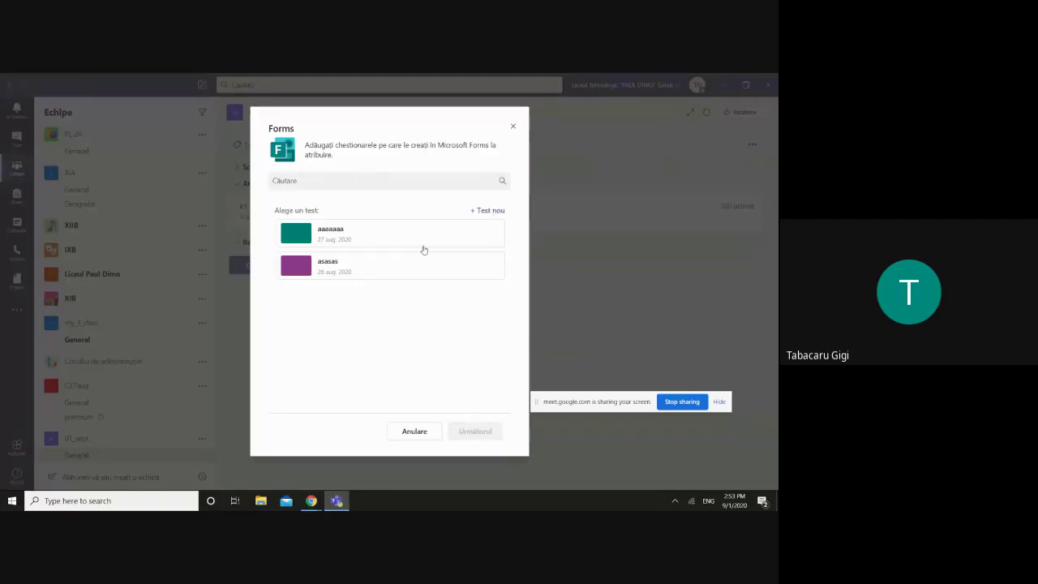
left_click(381, 243)
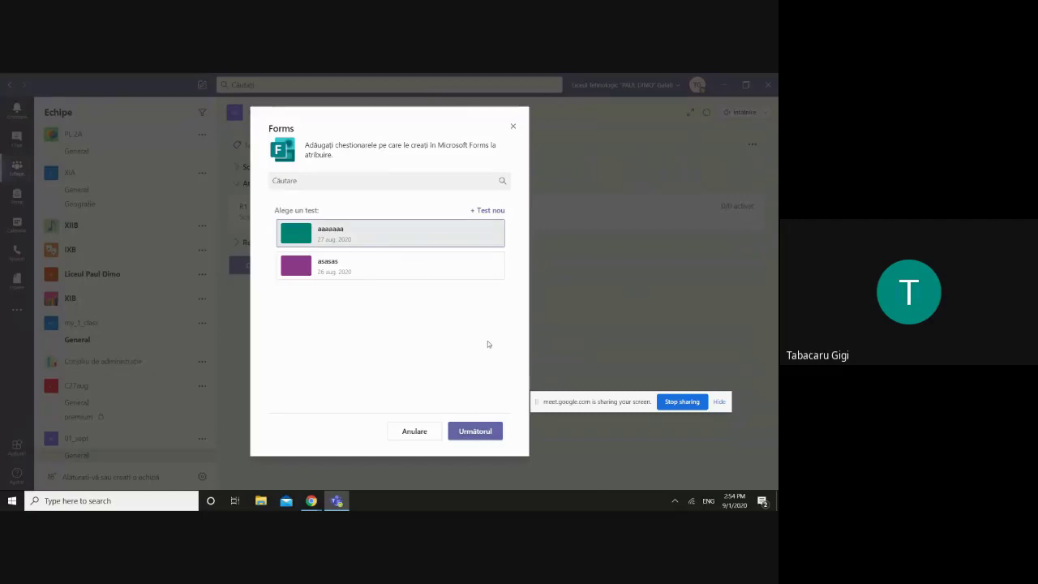
left_click(479, 431)
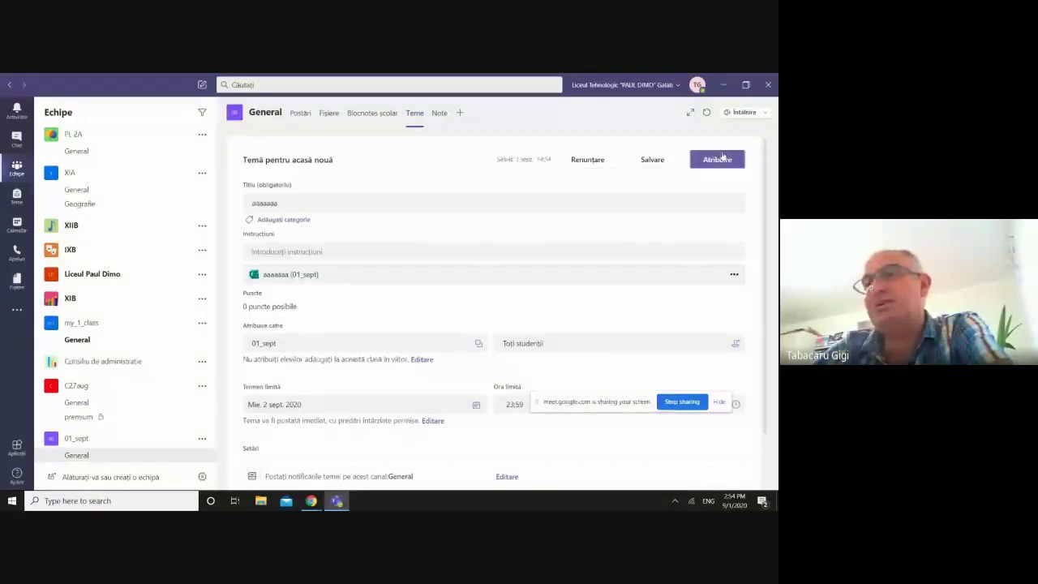
left_click(721, 159)
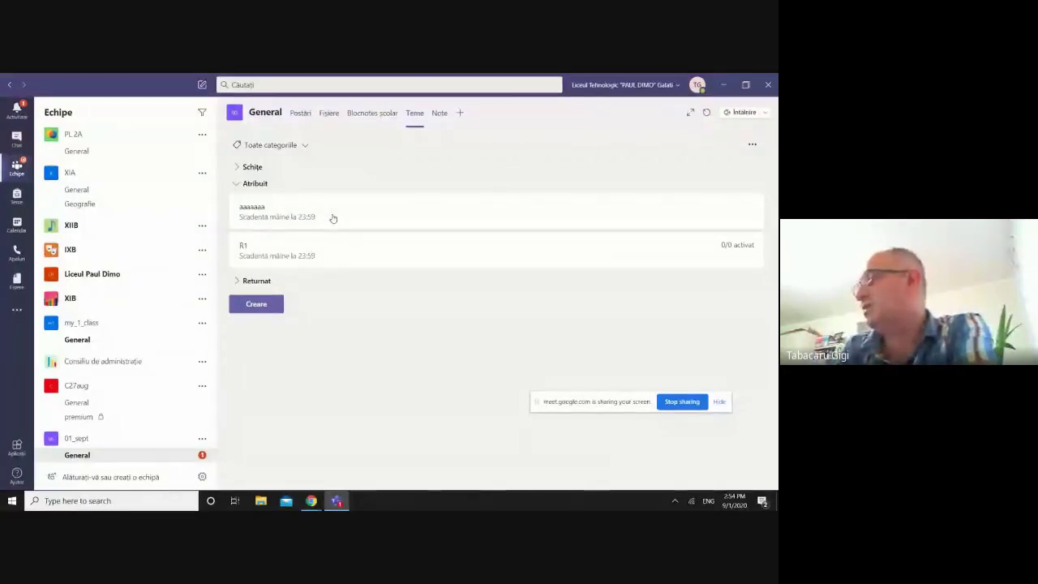
Step: Open the assigned "aaaaaaa" test in student view and check the options for opening its attached form
left_click(254, 213)
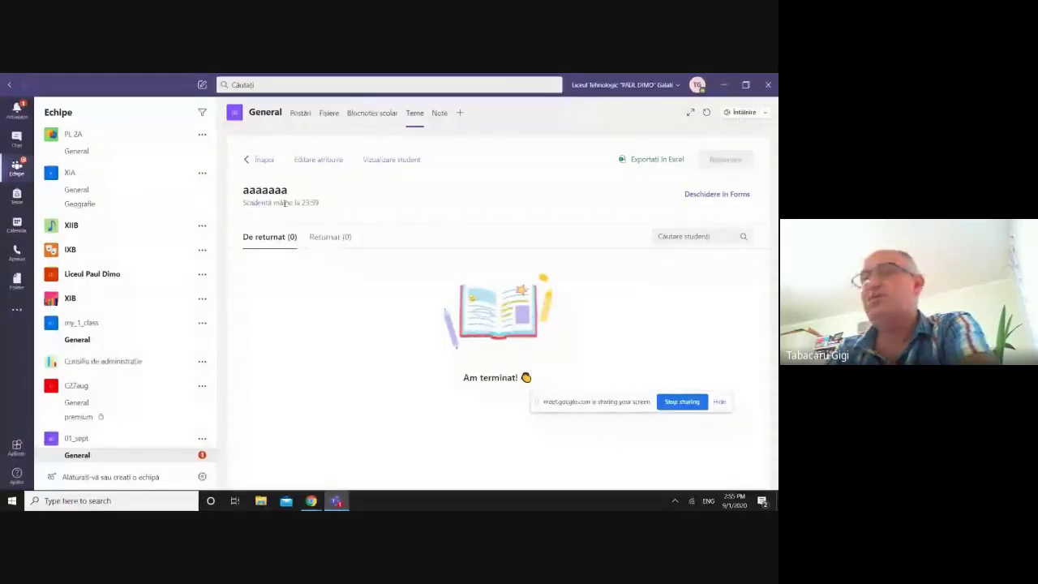
left_click(390, 160)
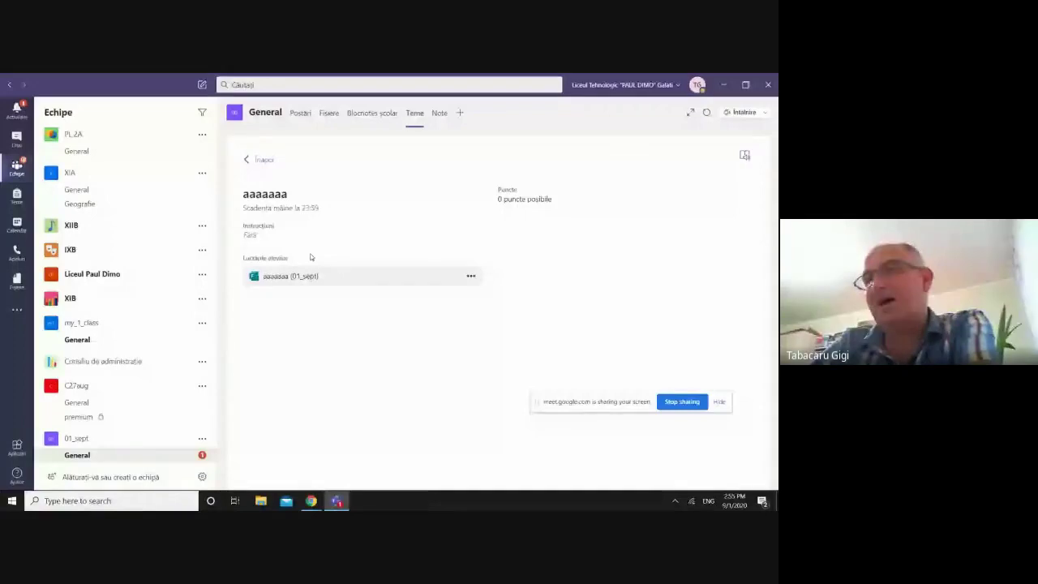
left_click(472, 275)
left_click(438, 294)
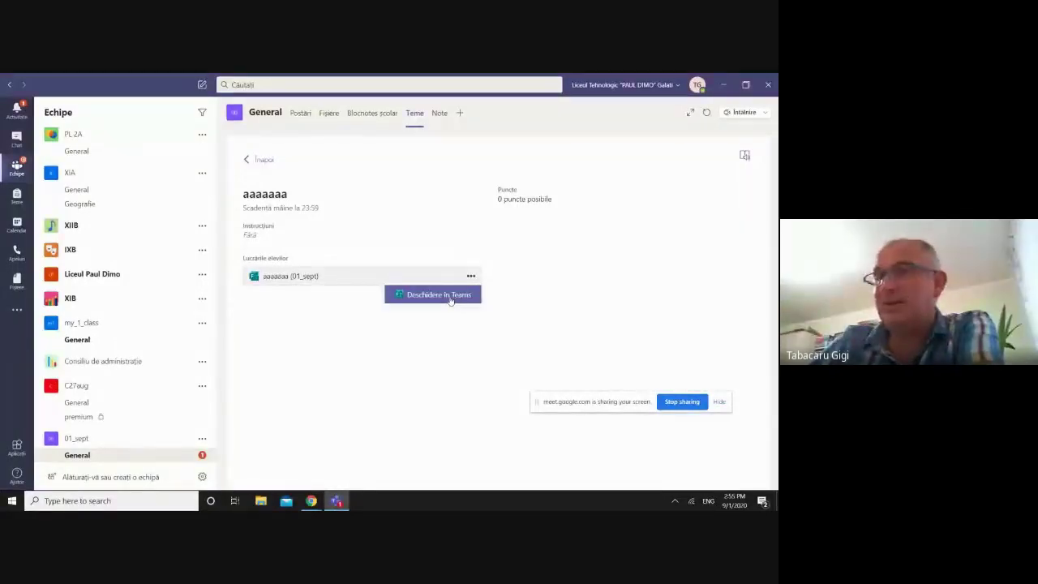
left_click(457, 367)
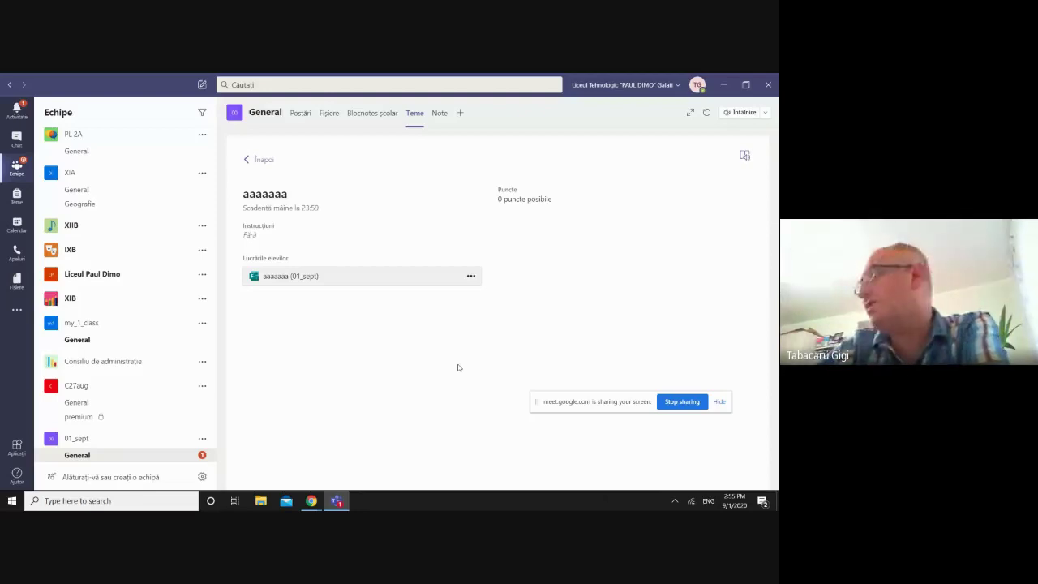
Step: Open the TT1 assignment from the C27aug General channel's posts, briefly checking the Google Meet chat
left_click(438, 115)
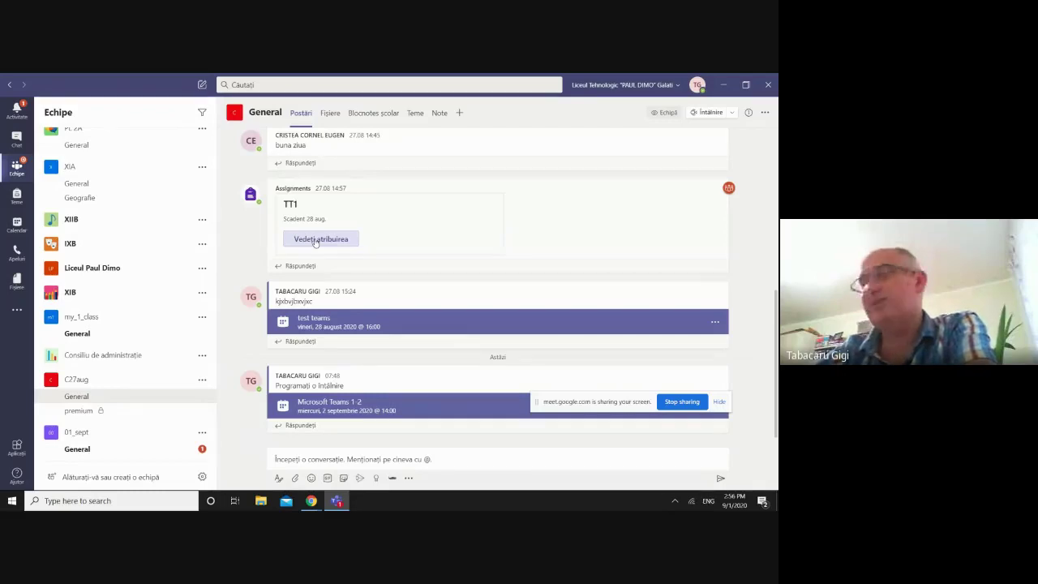
left_click(316, 241)
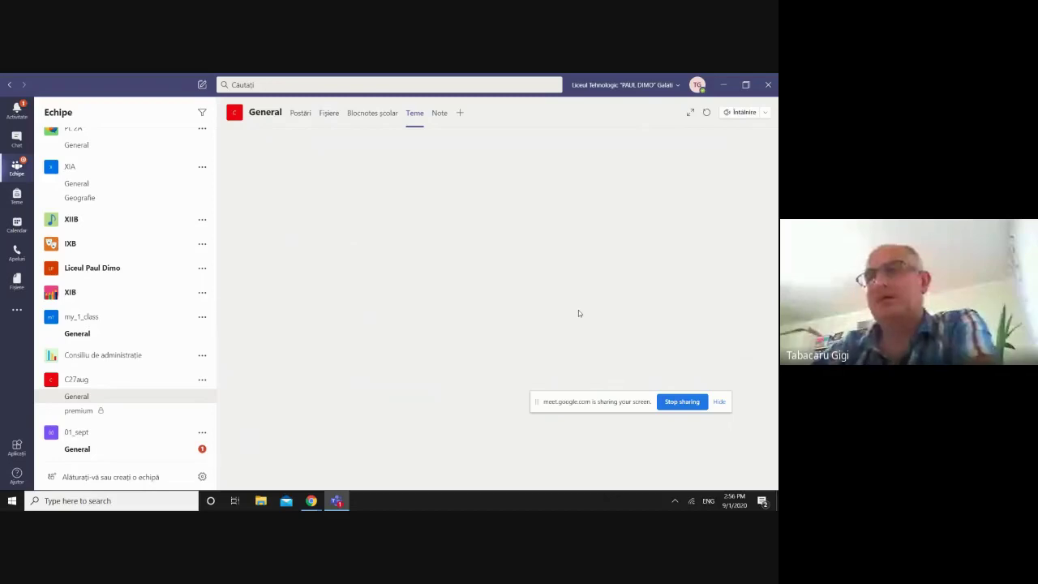
left_click(312, 501)
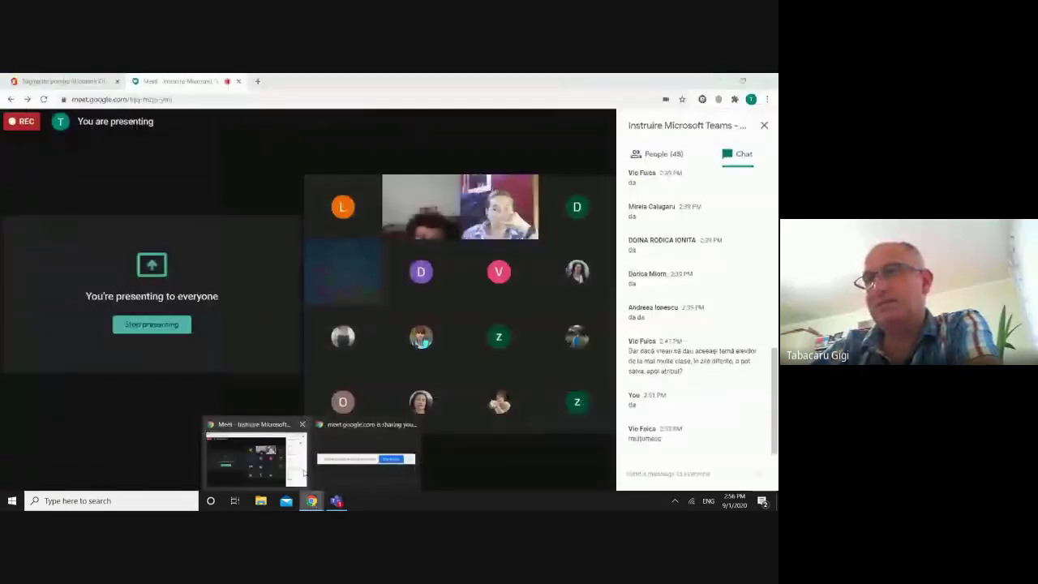
left_click(336, 501)
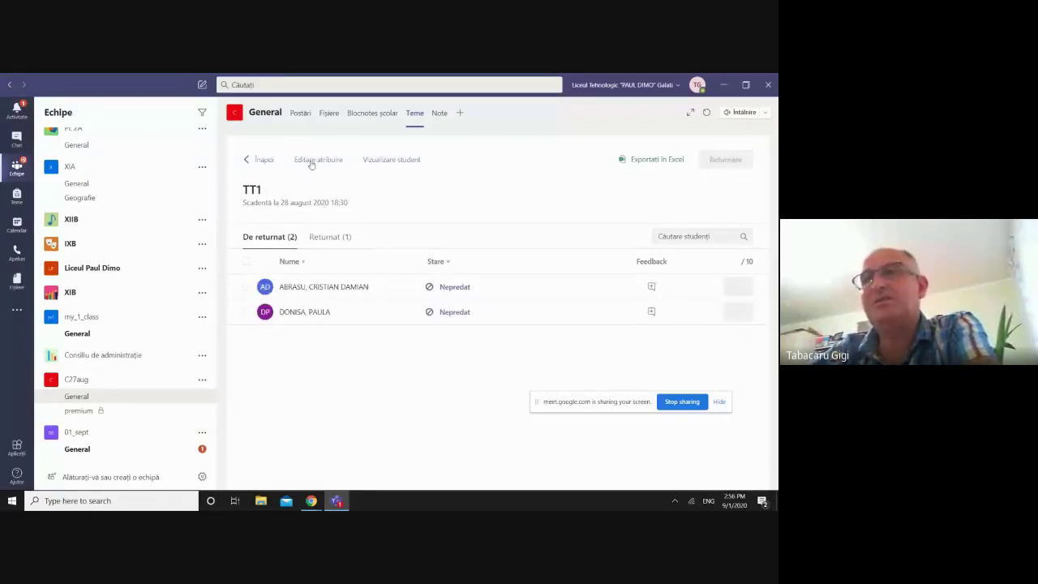
Step: View the TT1 assignment as a student, then open the C27aug General channel's grades and its assignments list
left_click(386, 160)
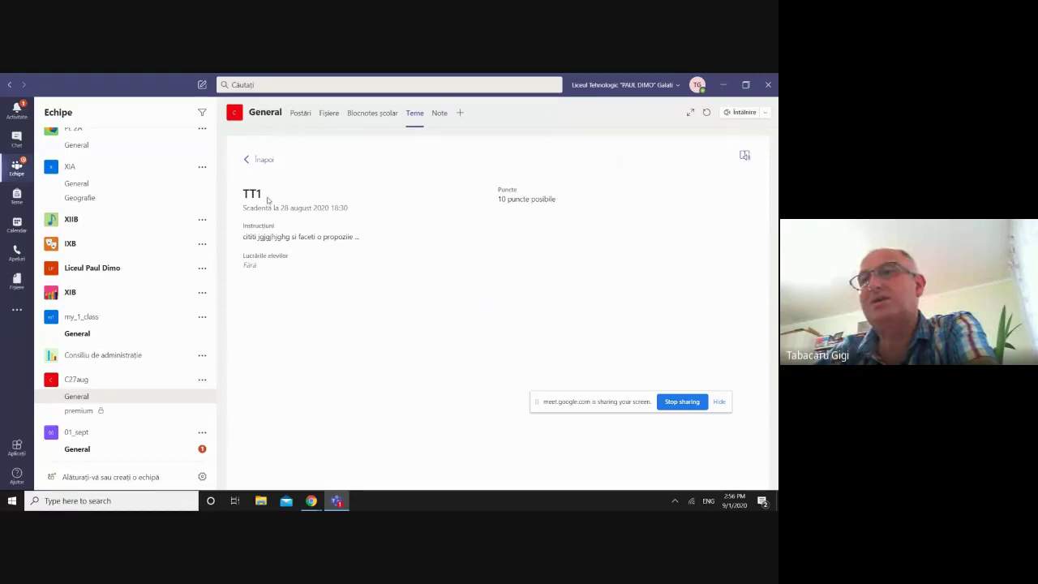
left_click(440, 115)
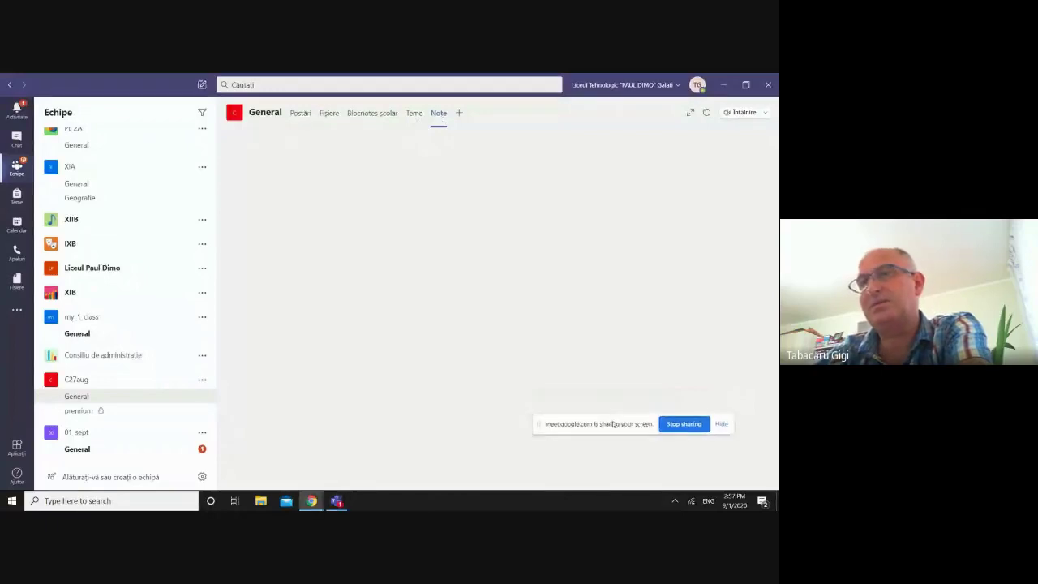
left_click(413, 114)
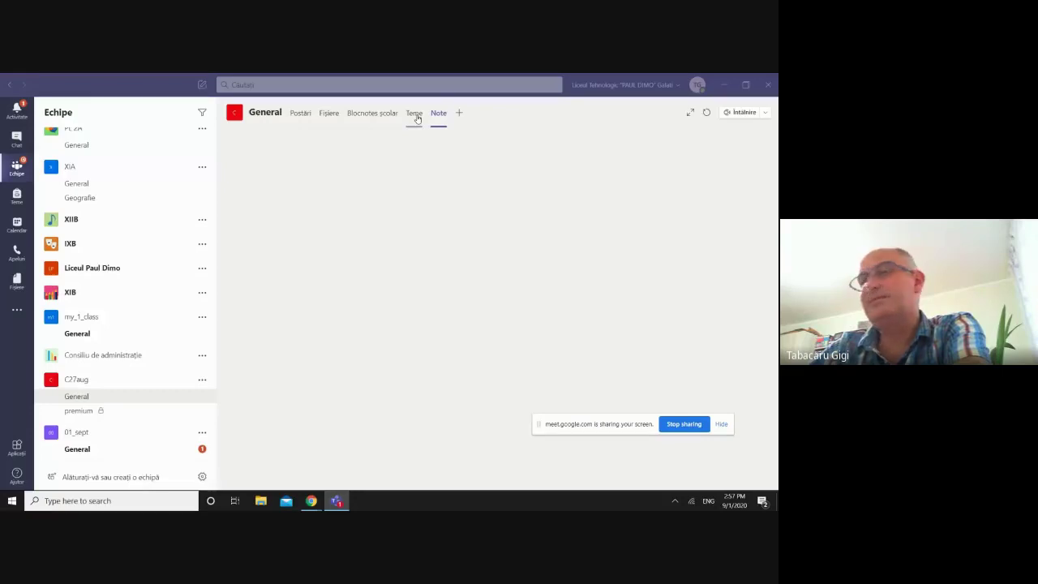
left_click(414, 116)
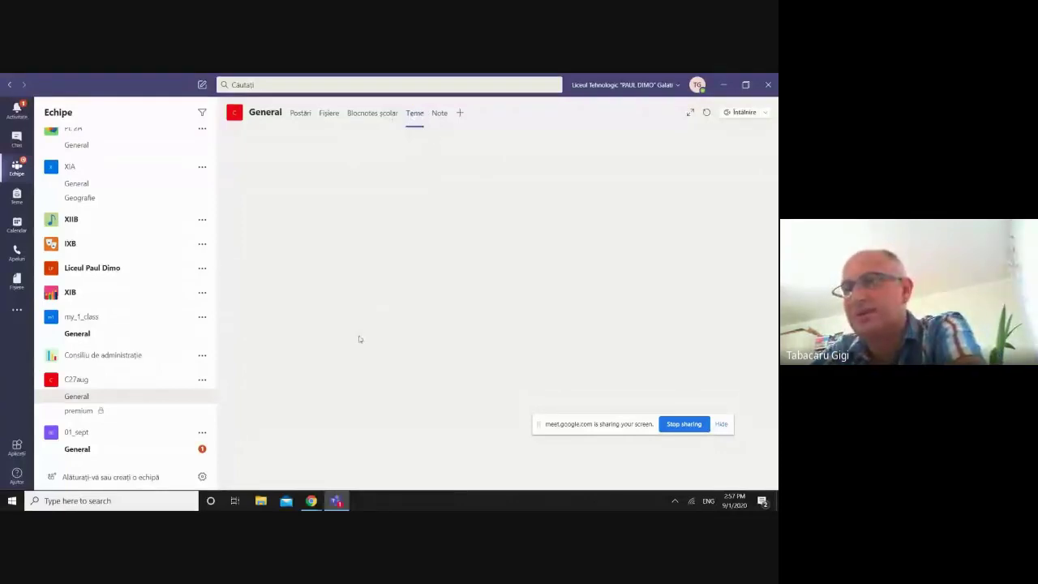
Step: Check the Google Meet chat, then return to Teams and expand the returned assignments of C27aug
mouse_move(317, 508)
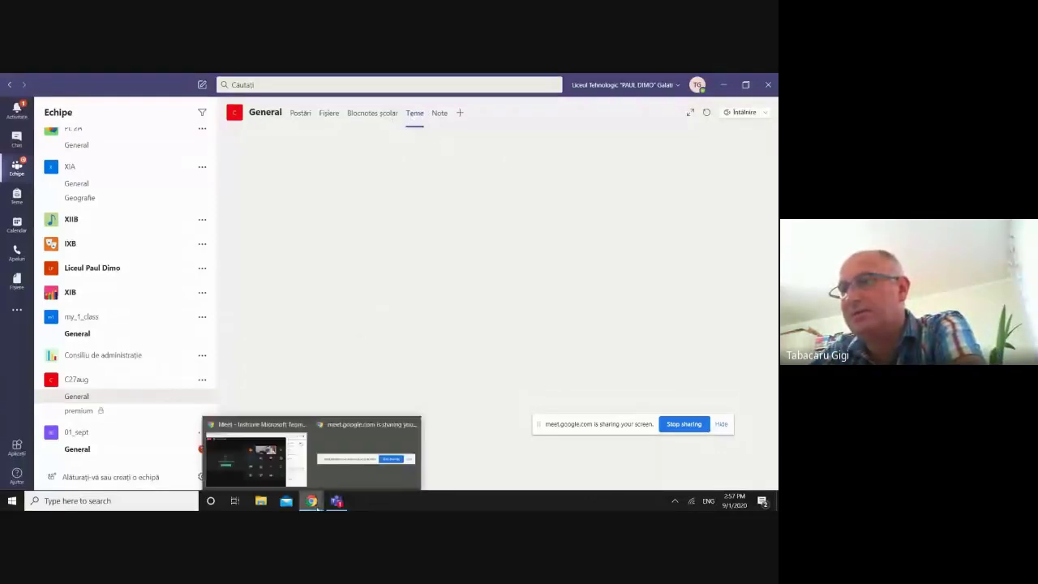
left_click(317, 509)
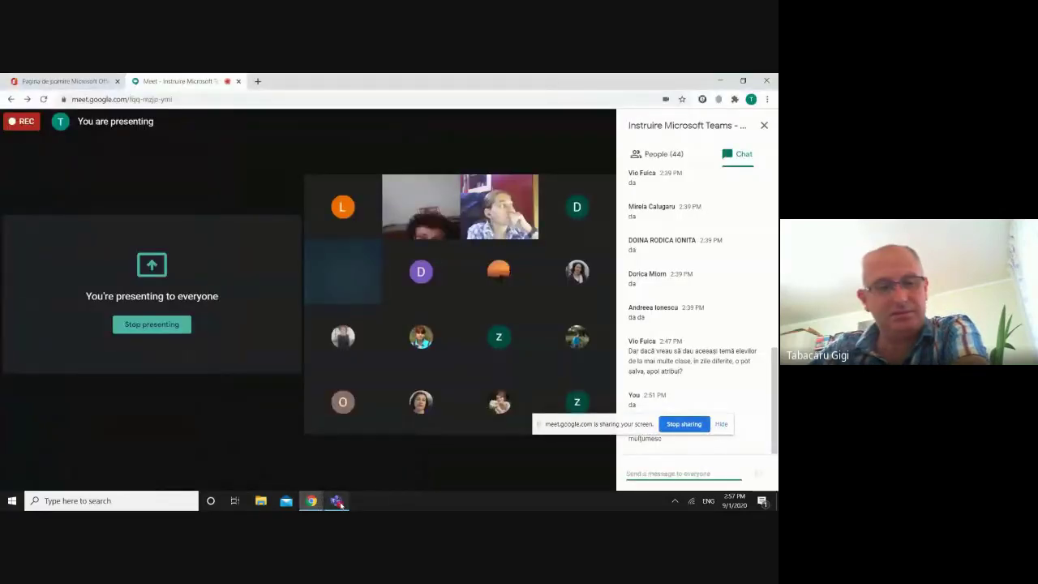
left_click(339, 503)
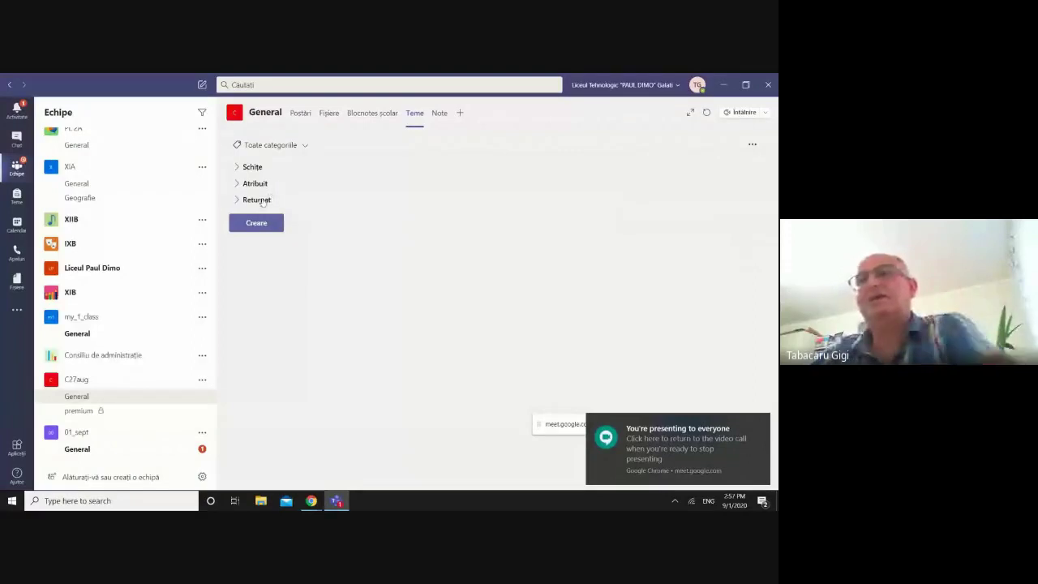
left_click(258, 200)
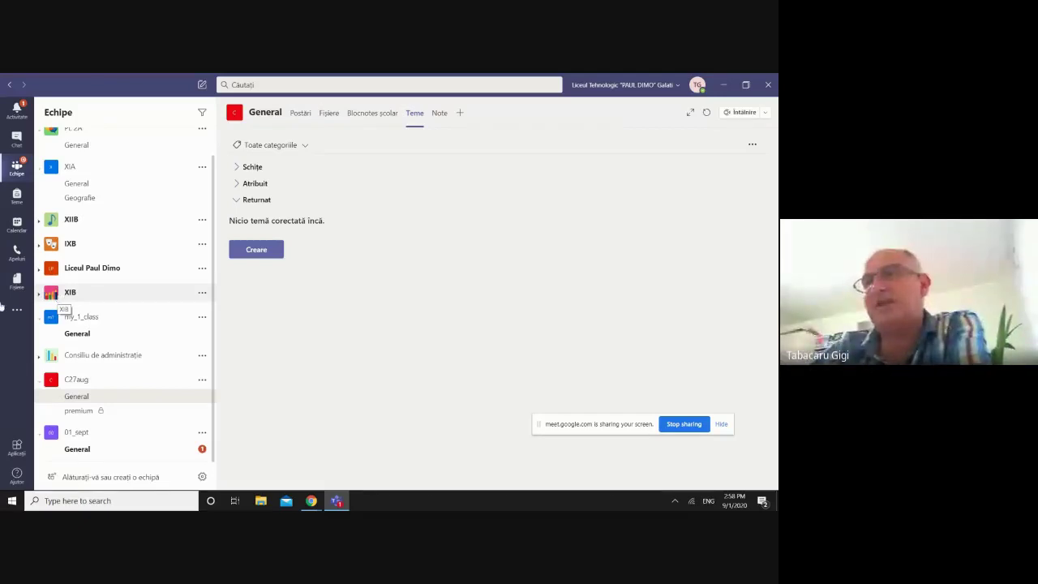
Step: Create a private channel named "performanta" in the 01_sept team with the description "gdf hgfhgf"
left_click(134, 436)
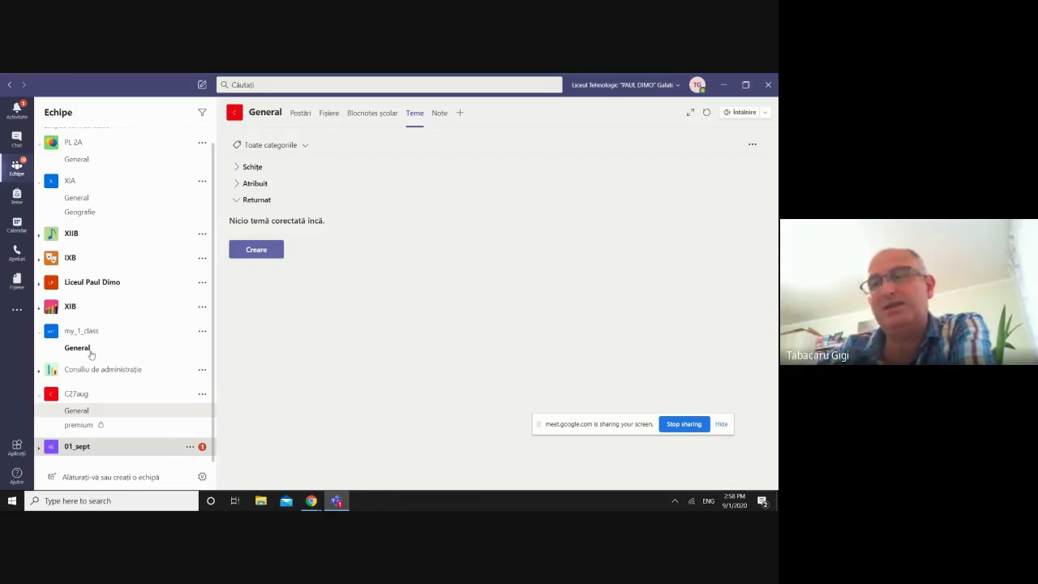
left_click(129, 446)
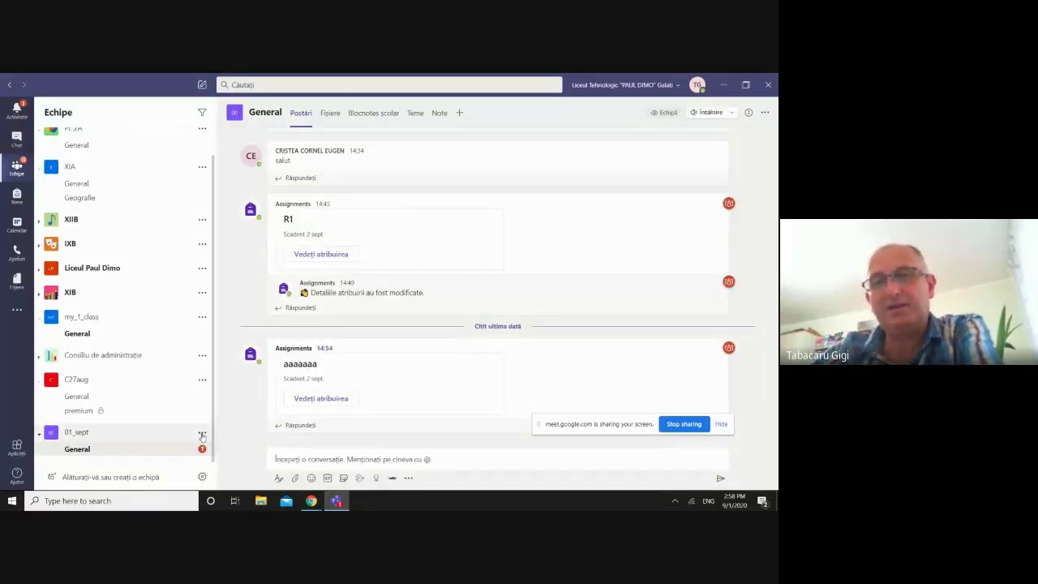
left_click(202, 436)
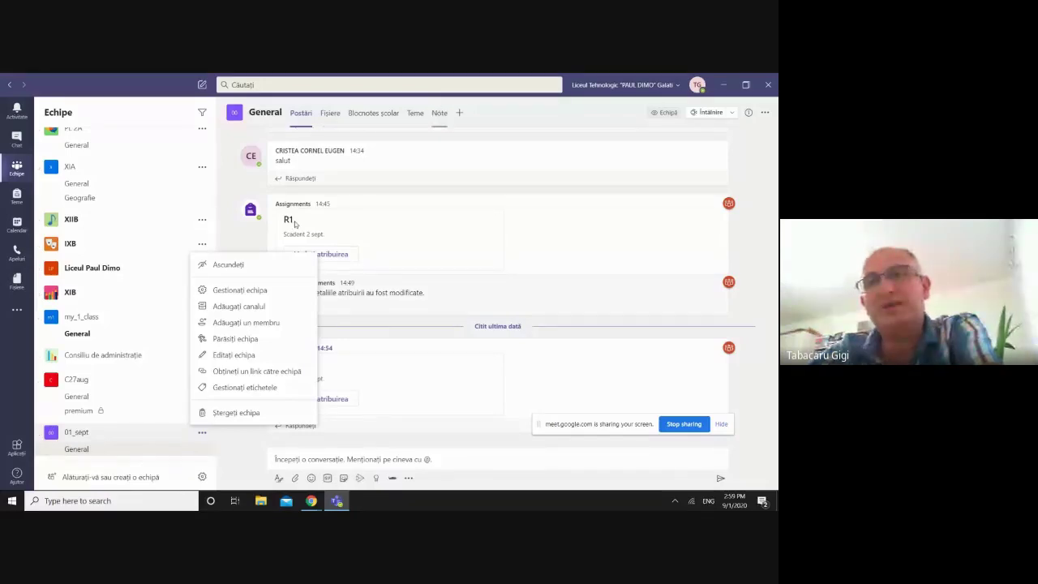
left_click(242, 313)
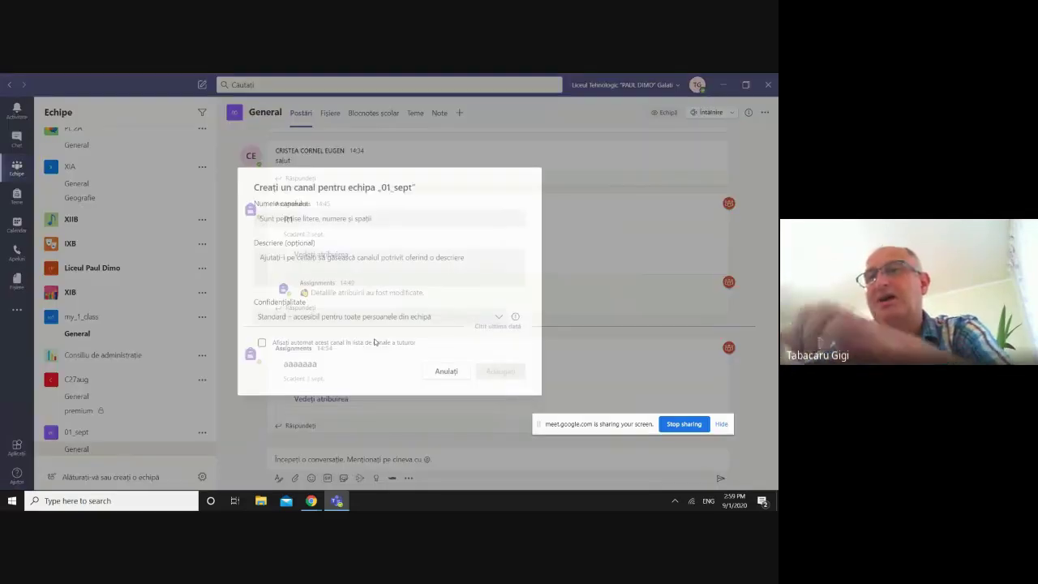
type("performanta")
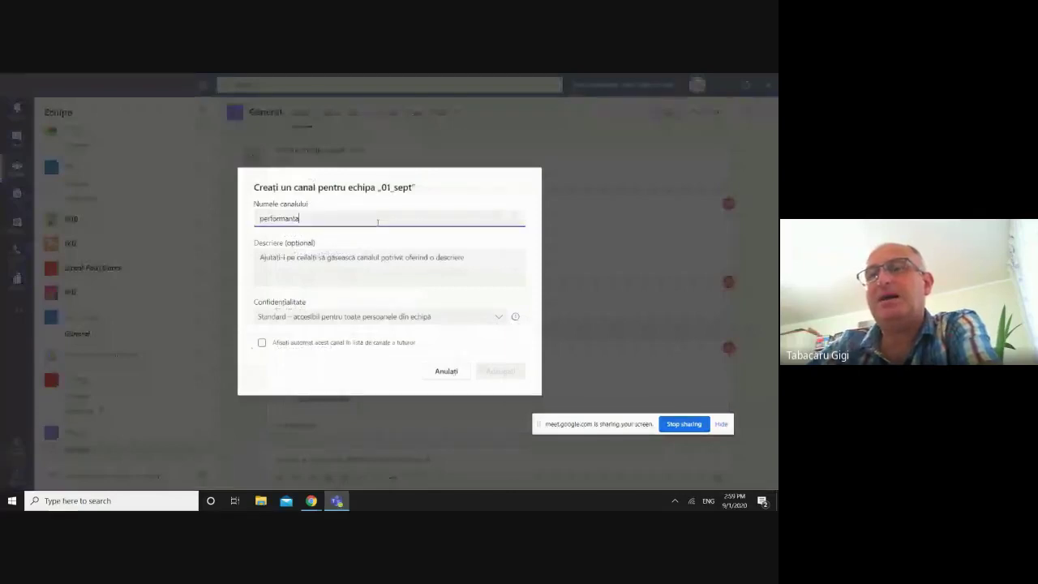
left_click(349, 257)
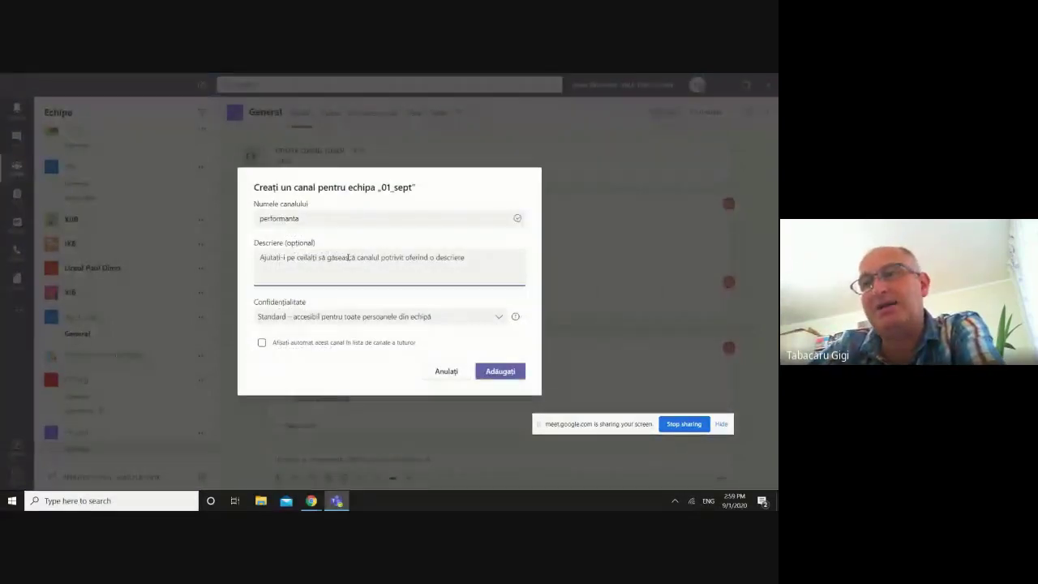
type("gdf hgfhgf")
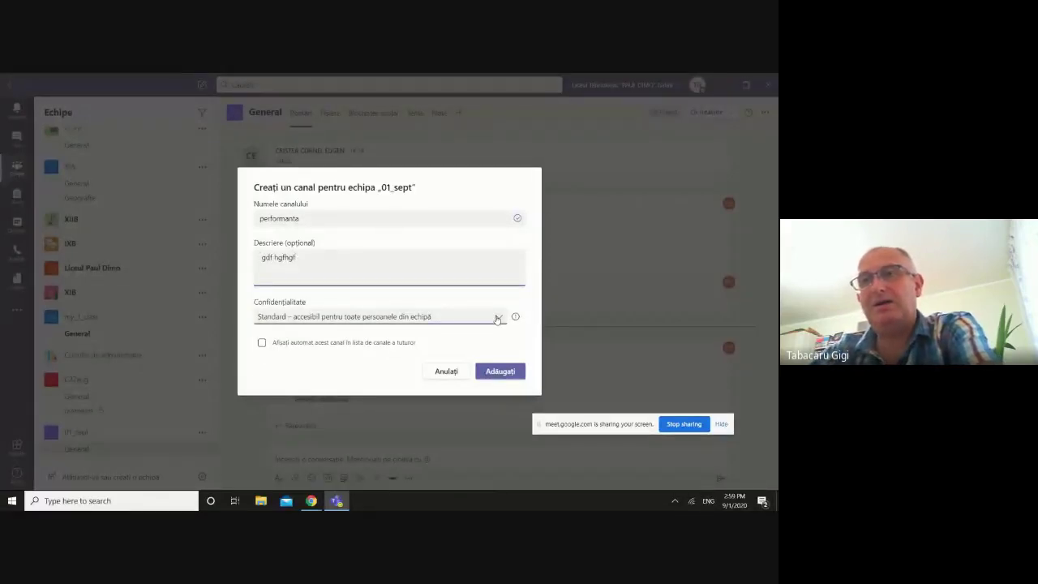
left_click(497, 319)
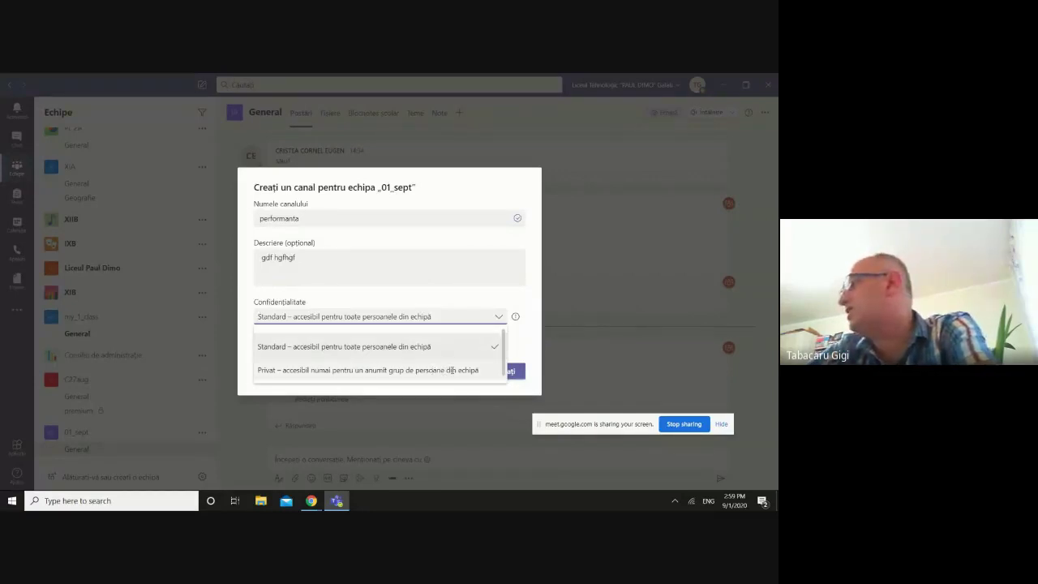
left_click(452, 369)
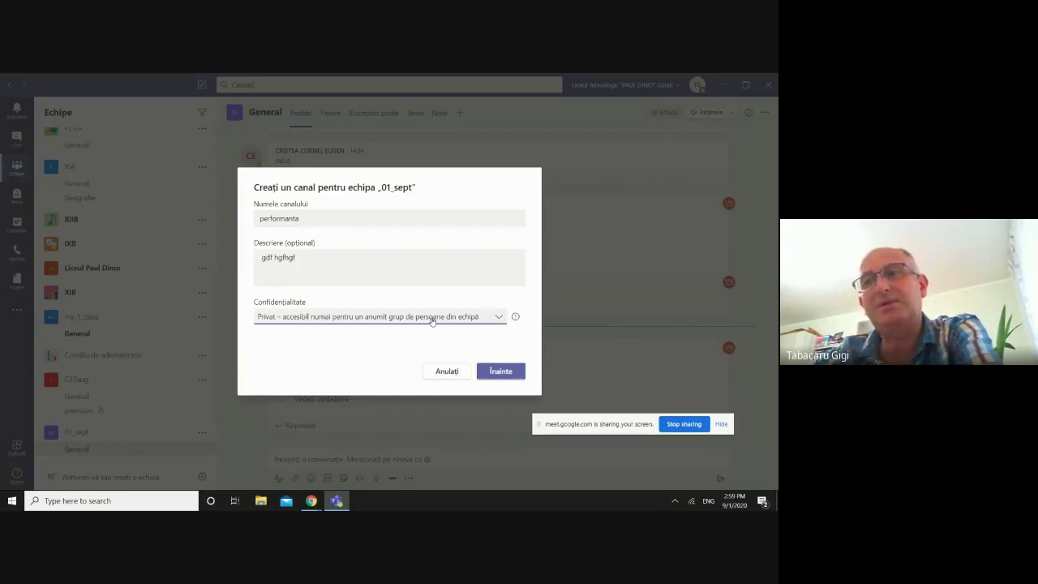
left_click(501, 371)
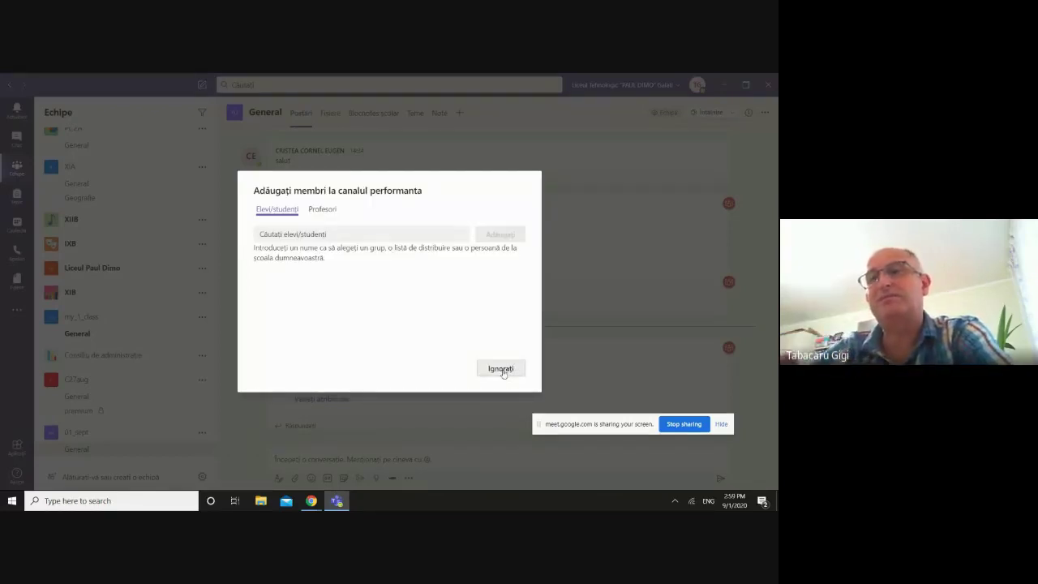
Step: Search for a student by surname, add the student to the performanta channel and finish adding members
left_click(300, 233)
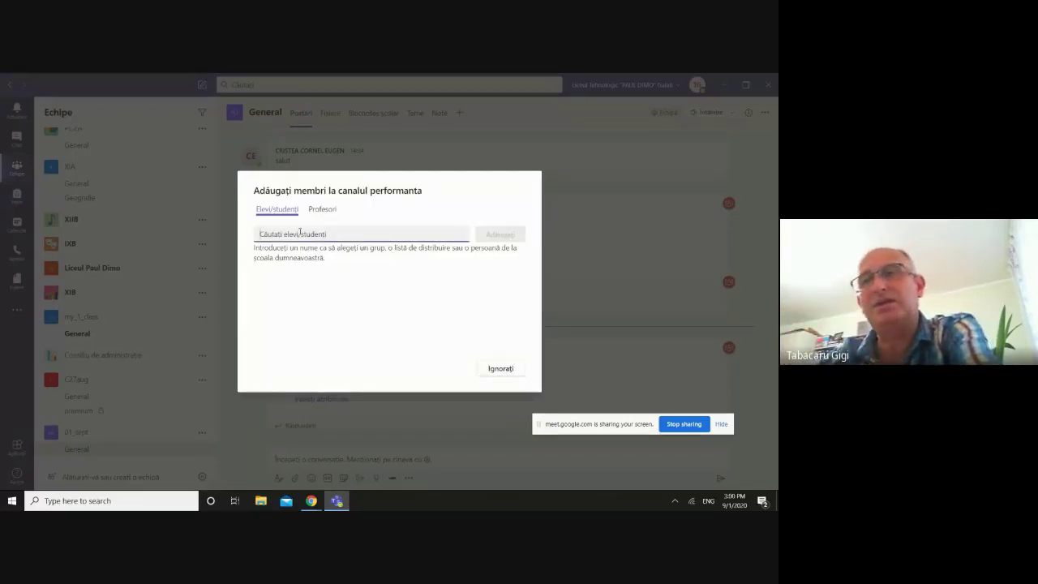
type("cristea")
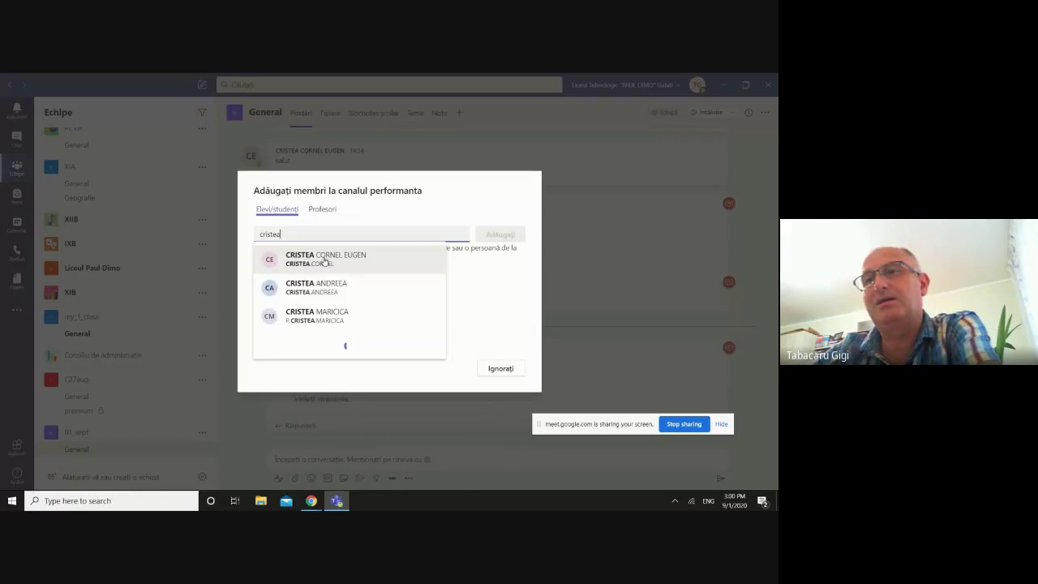
left_click(346, 259)
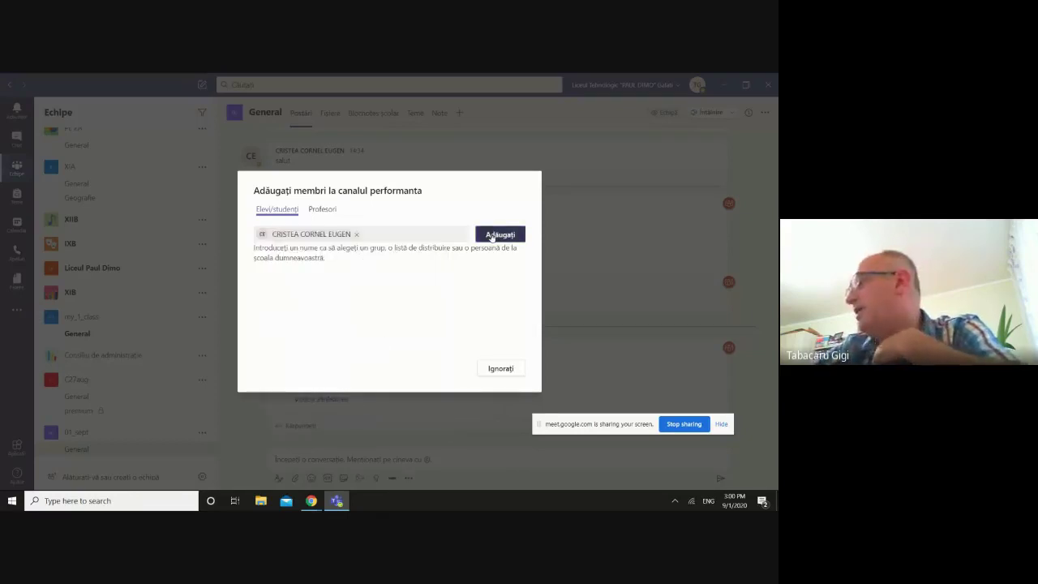
left_click(491, 236)
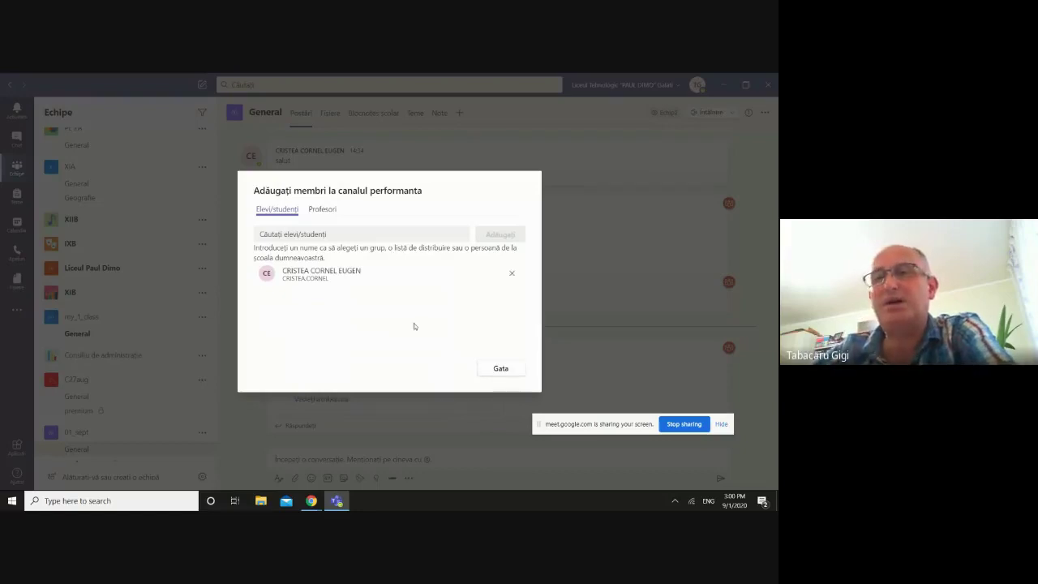
left_click(500, 369)
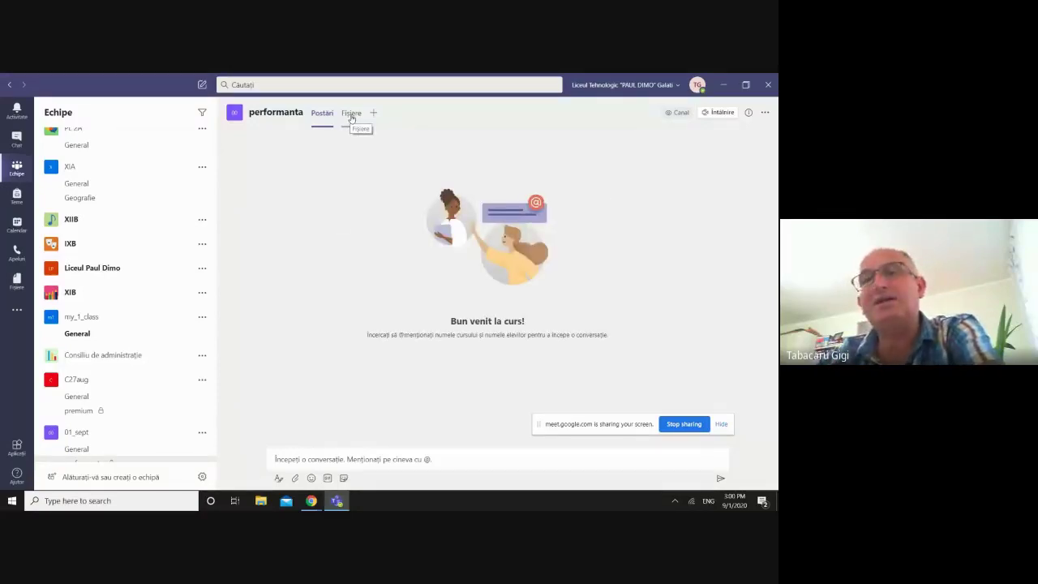
Step: Create an Excel workbook named "sssssss" in the performanta channel's files and check the Google Meet chat while it loads
left_click(351, 113)
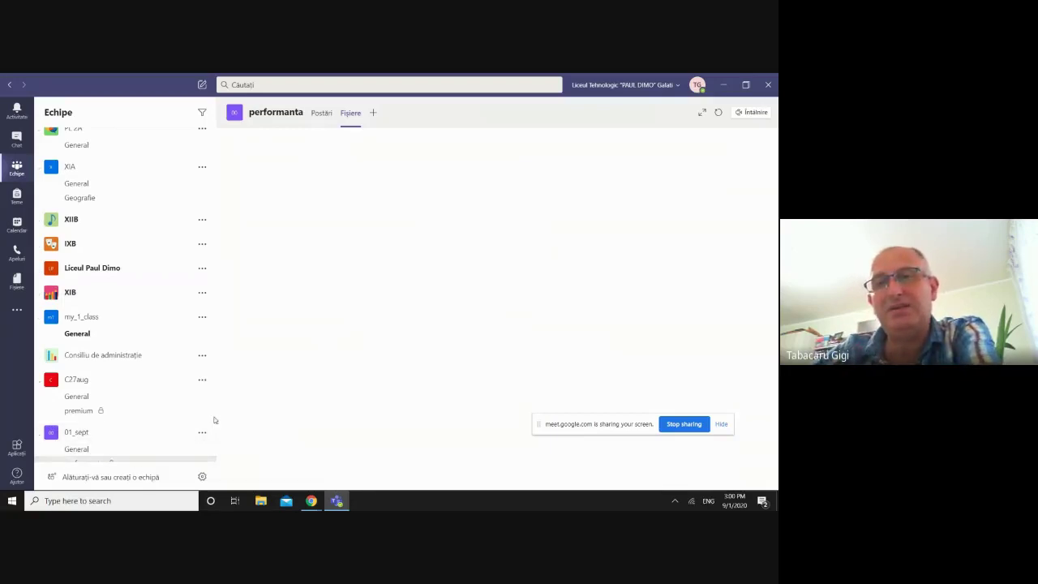
scroll(214, 431, "down", 1)
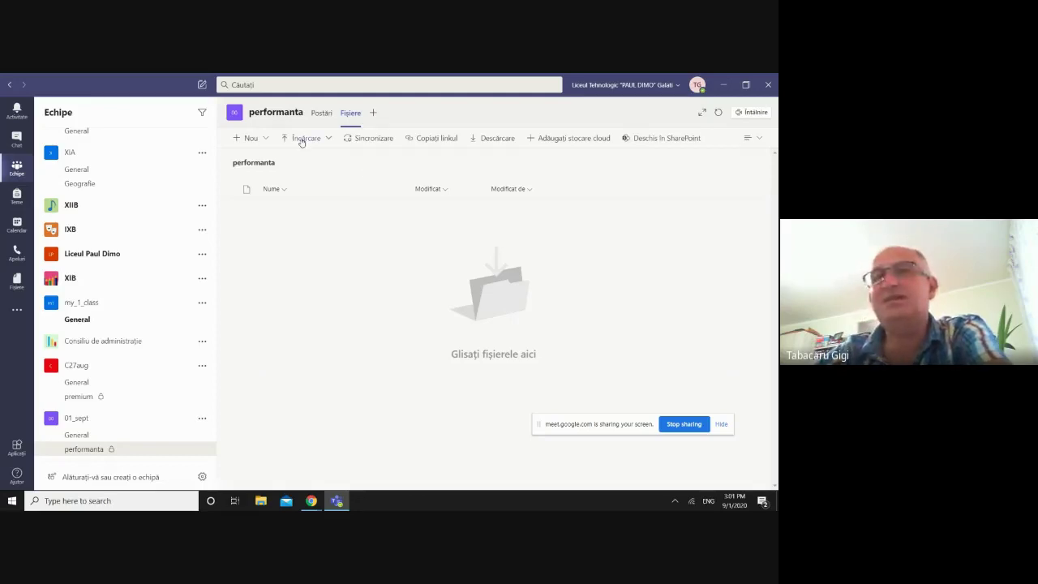
left_click(250, 145)
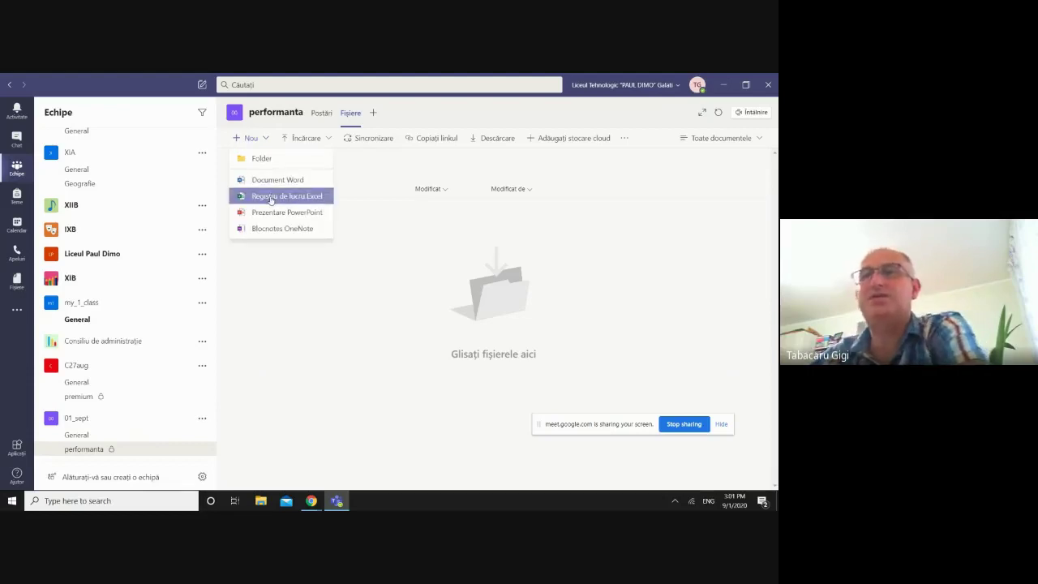
left_click(271, 197)
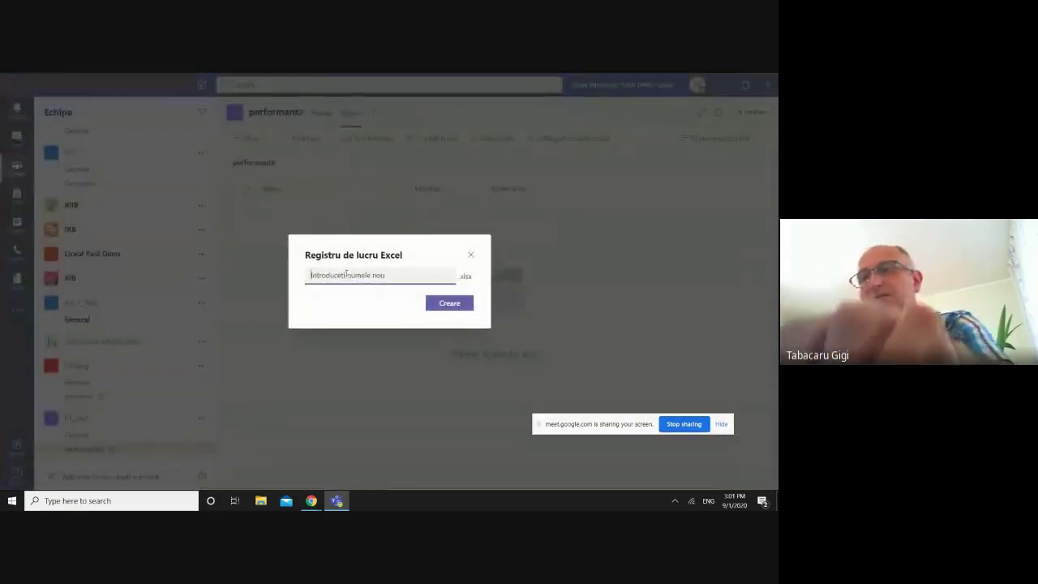
type("sssssss")
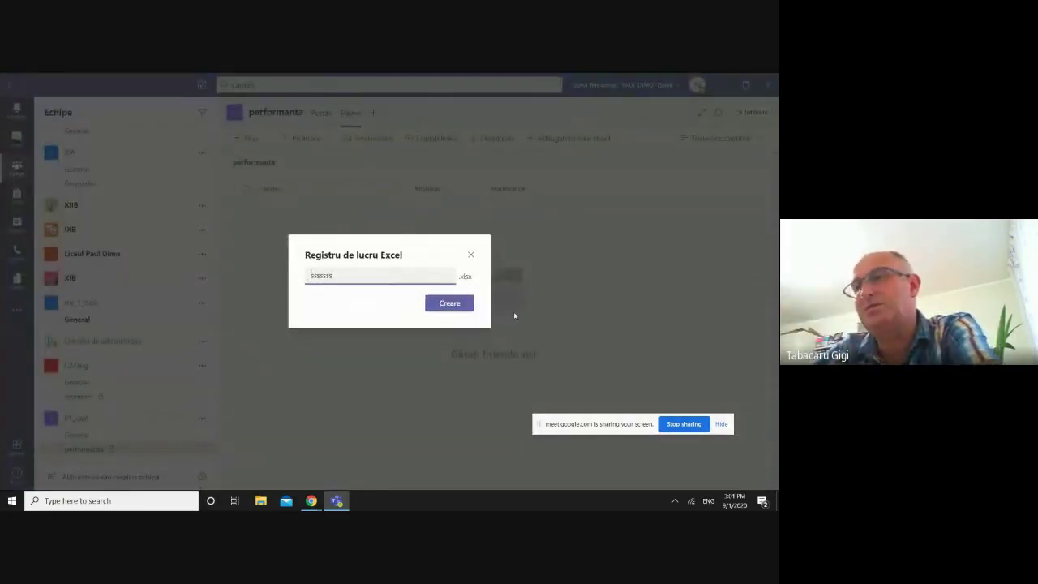
left_click(460, 305)
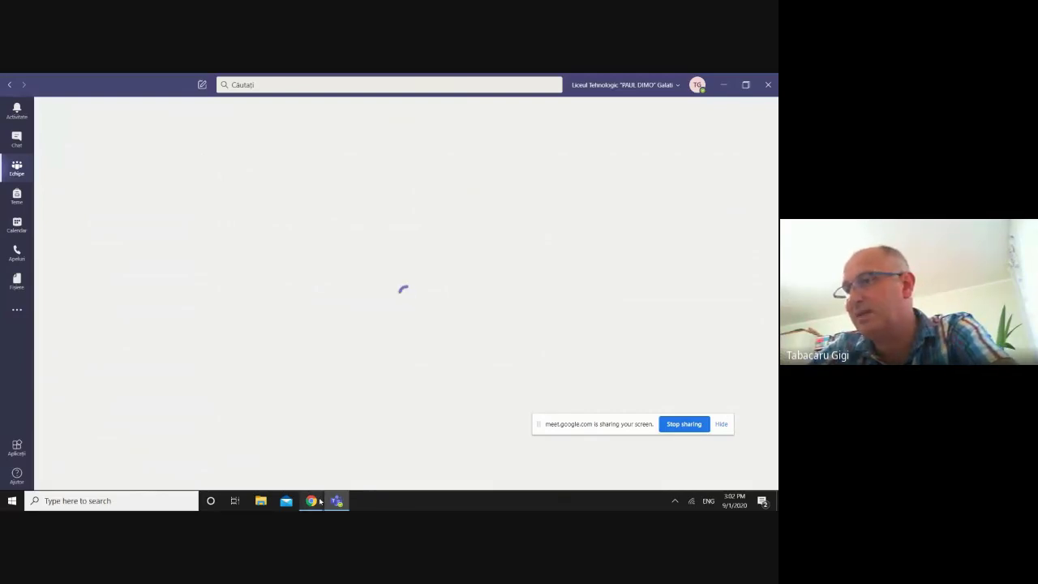
mouse_move(318, 500)
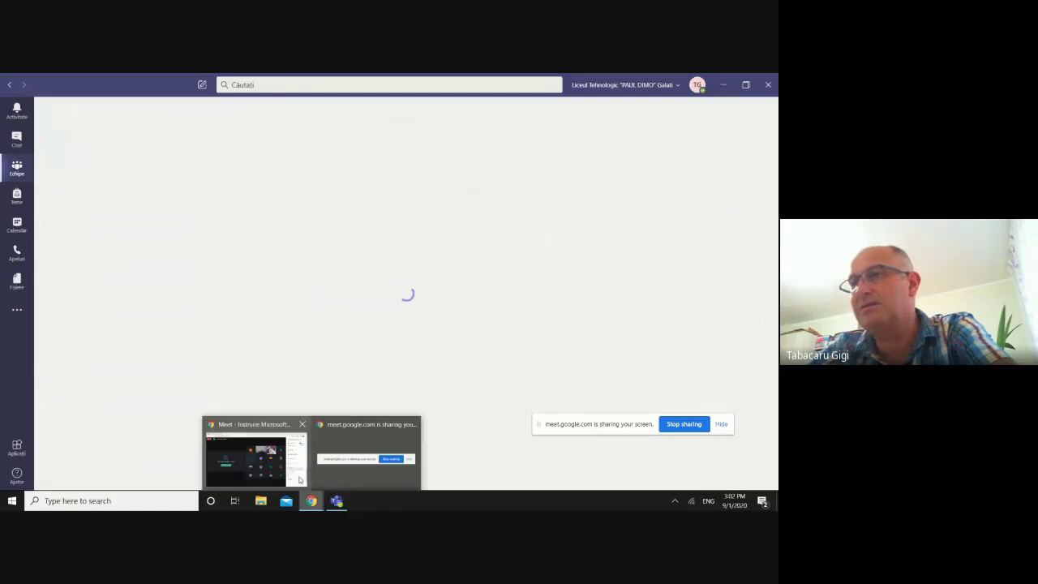
left_click(299, 480)
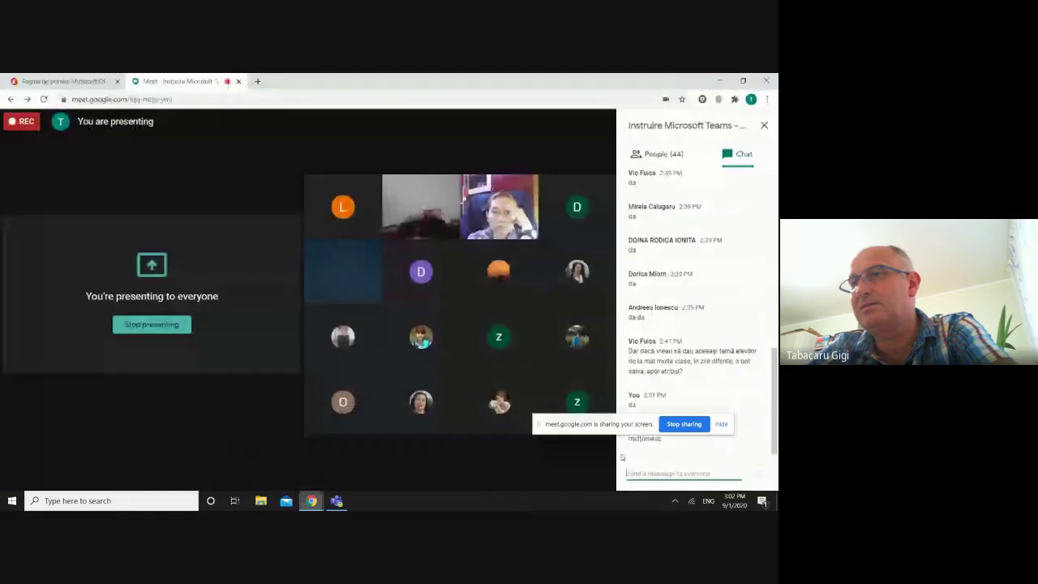
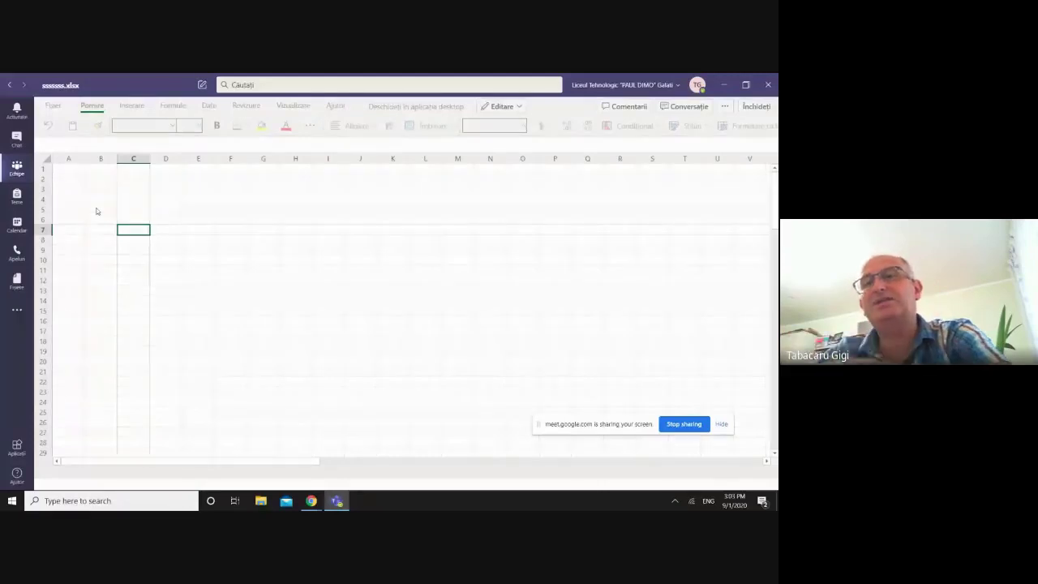
Step: In the sssssss.xlsx workbook in Teams, enter sf in B5 and d, g, df, g, df, d in B7 to B12, then select cell D3
left_click(97, 210)
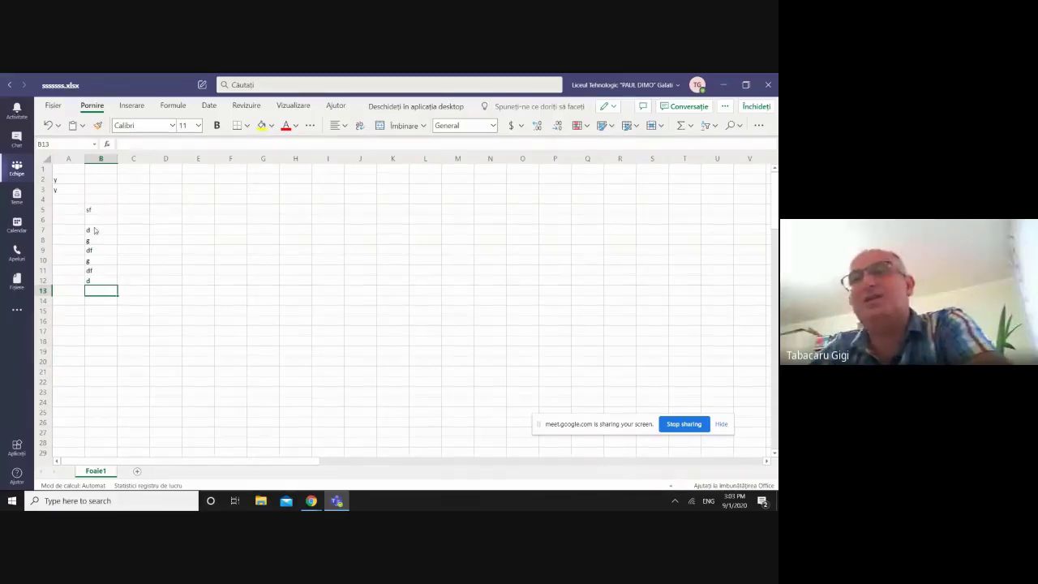
left_click(134, 199)
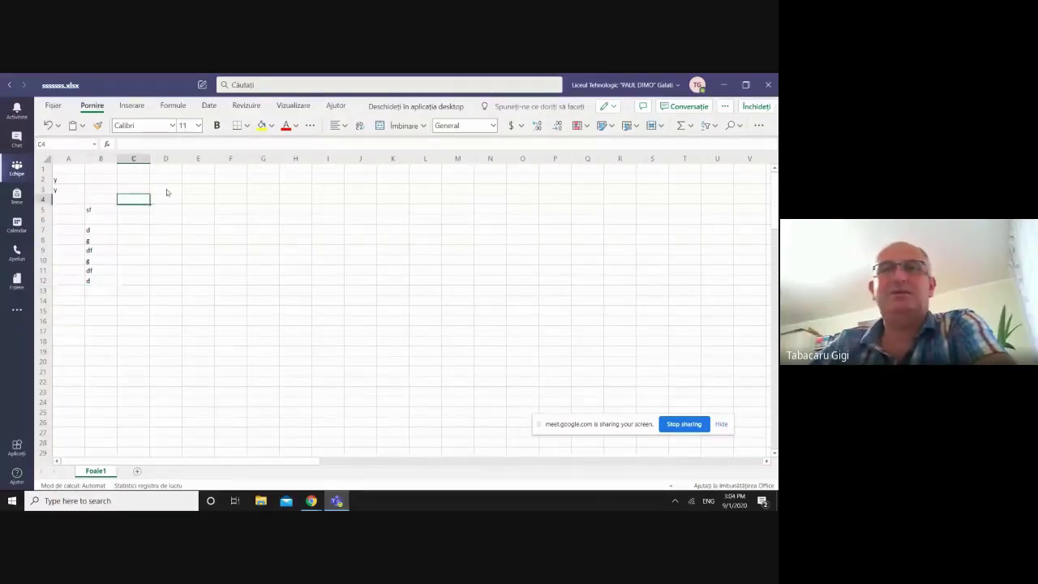
left_click(166, 192)
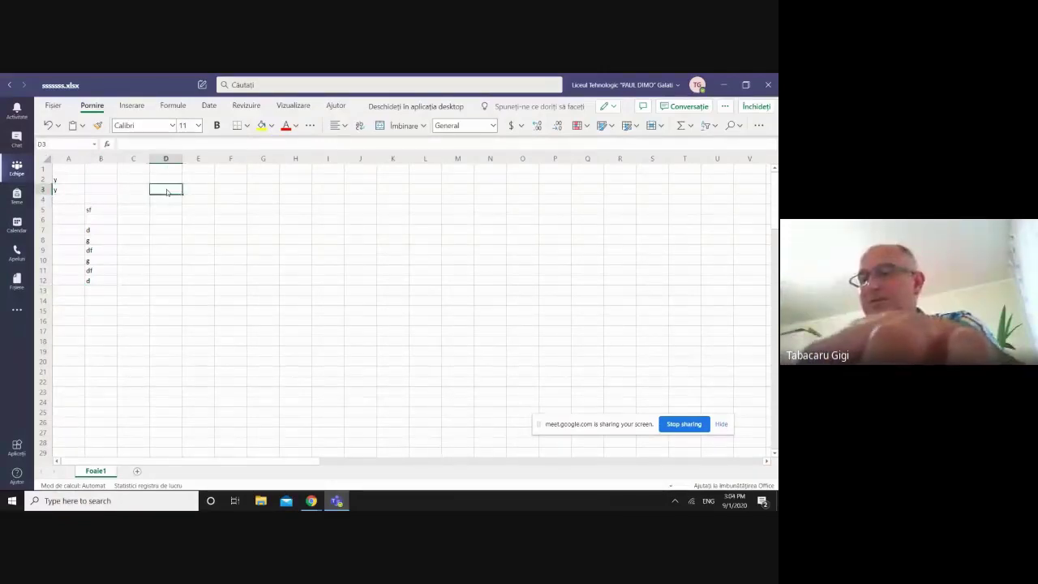
Step: Enter 2 in cell D3 and *2 in cell E3 of the workbook, and finish the entry by selecting G3
type("2")
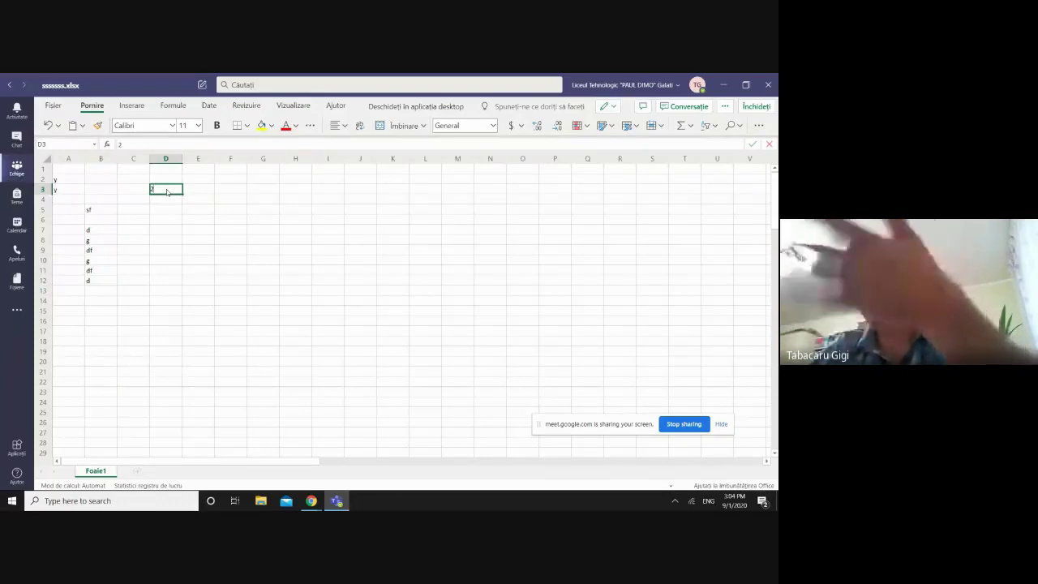
key("Tab")
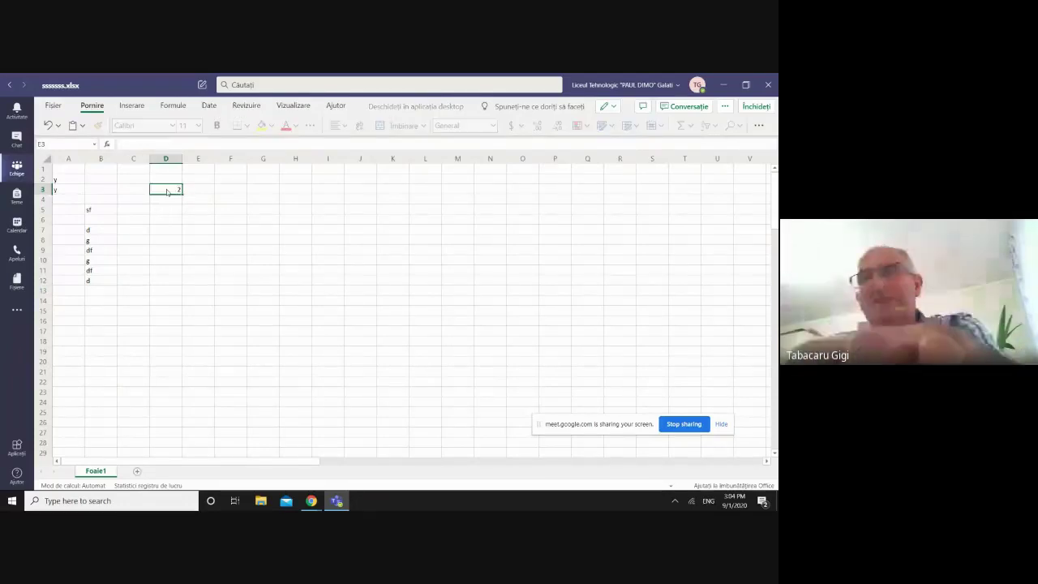
type("=")
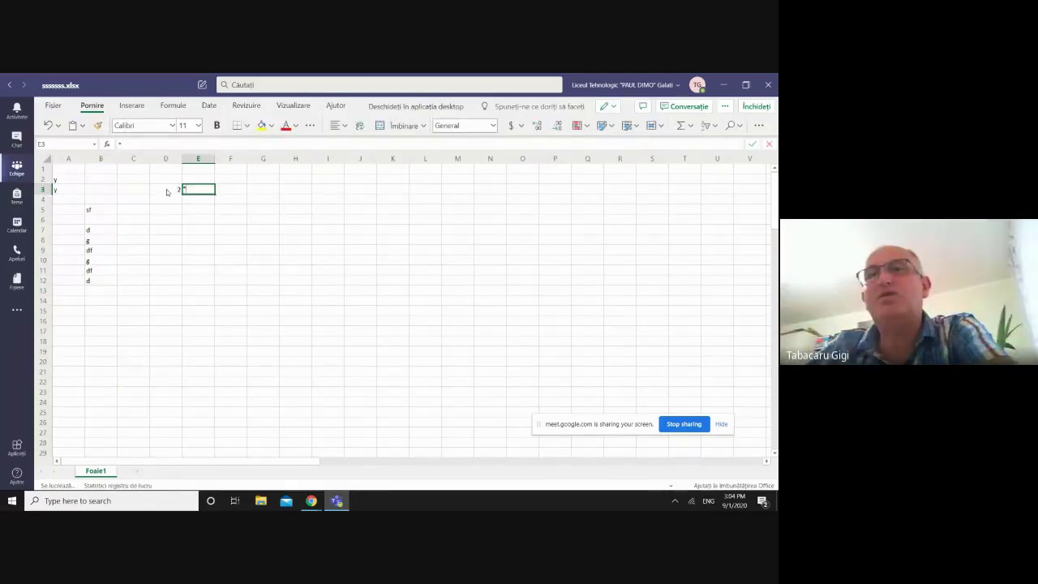
type("2")
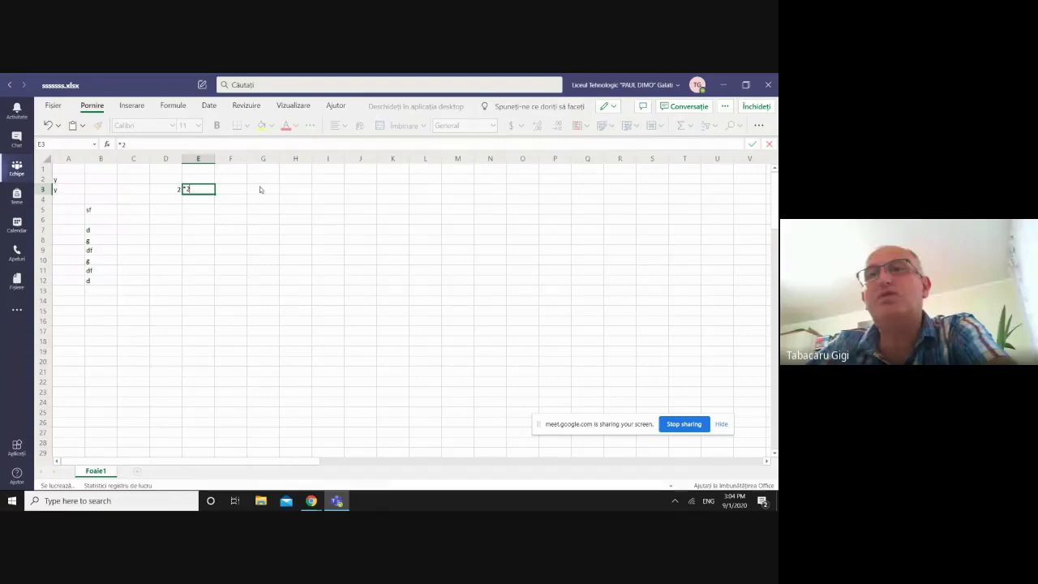
left_click(261, 190)
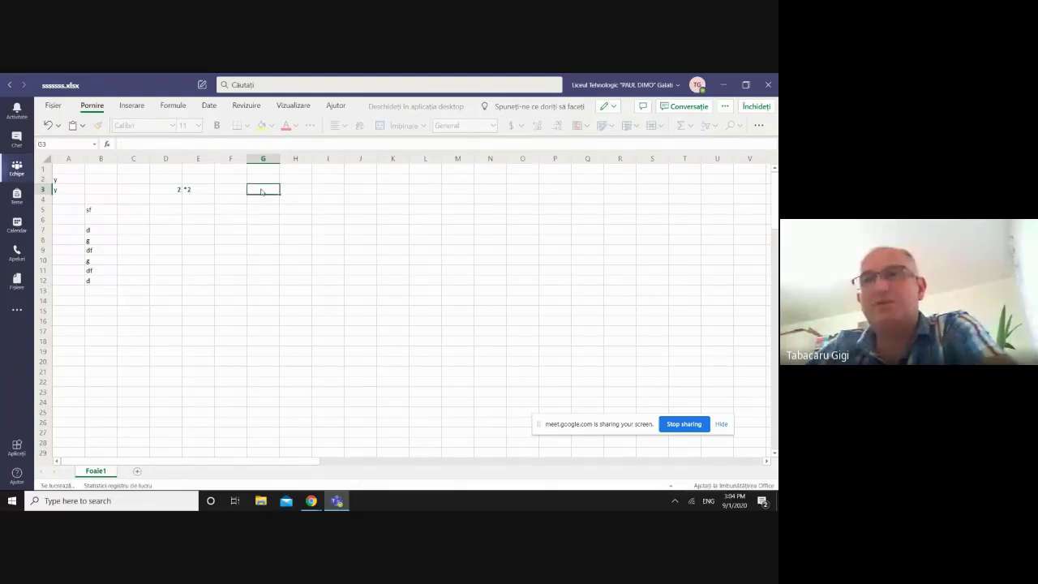
key("Left")
key("Left")
key("Down")
key("Down")
key("Down")
key("Down")
key("Down")
key("Down")
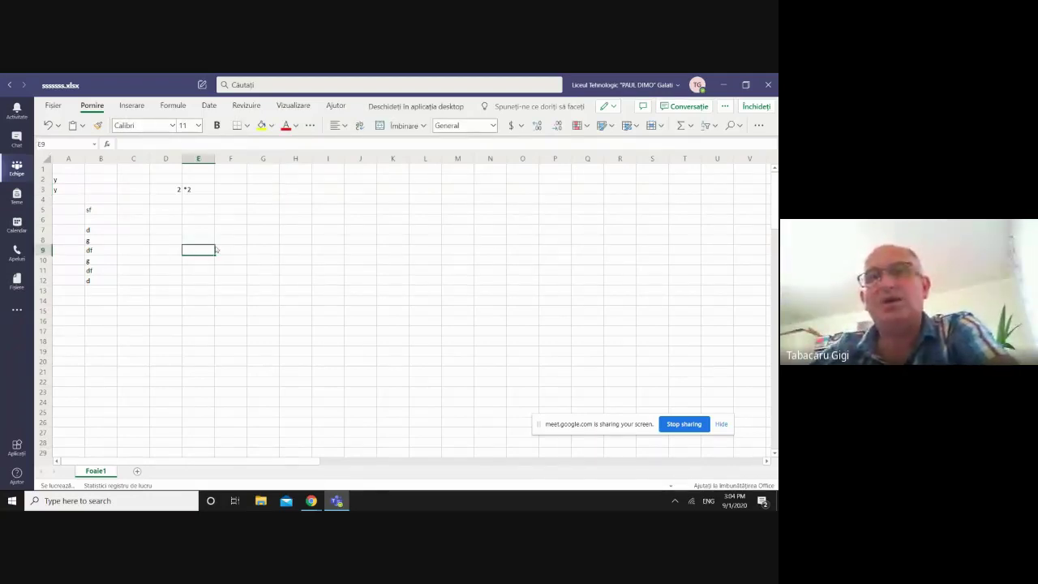
left_click(136, 235)
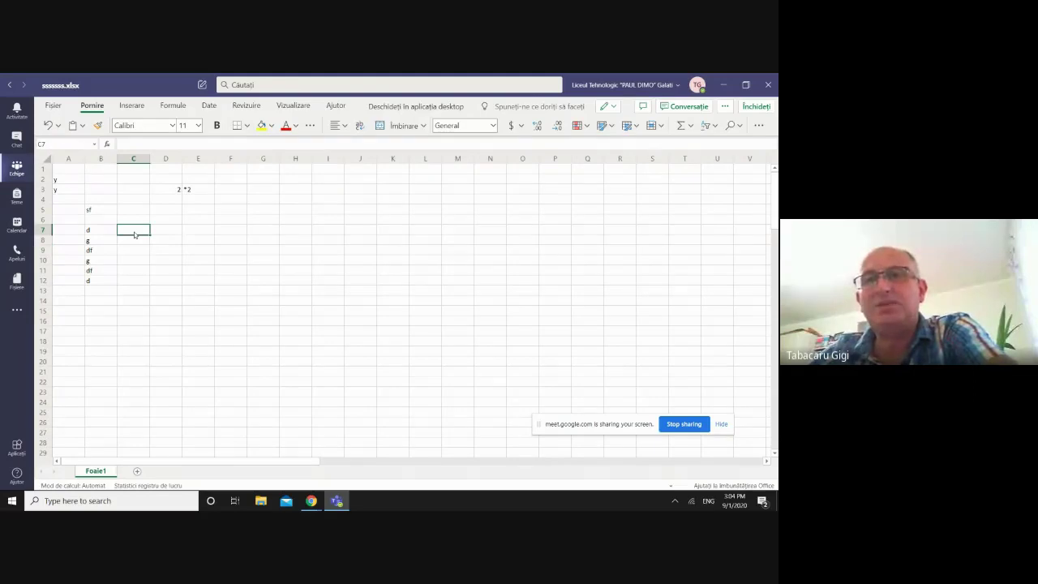
key("Right")
key("Right")
key("Right")
key("Down")
key("Down")
key("Left")
key("Left")
key("Up")
key("Up")
key("Up")
key("Up")
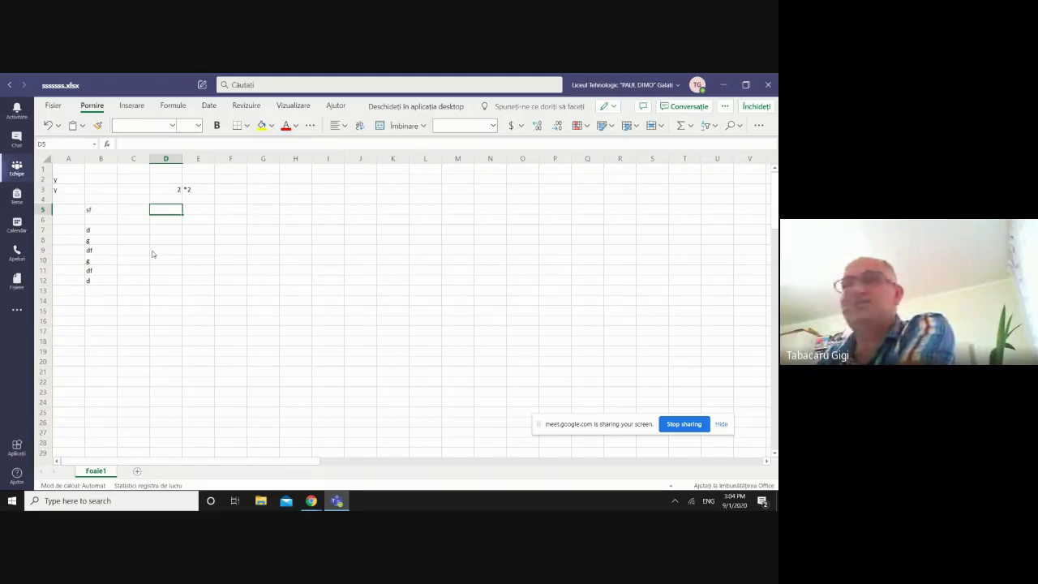
Step: Enter 4 in cell F3 and close the workbook, leaving sssssss.xlsx selected in the performanta channel's files
left_click(237, 190)
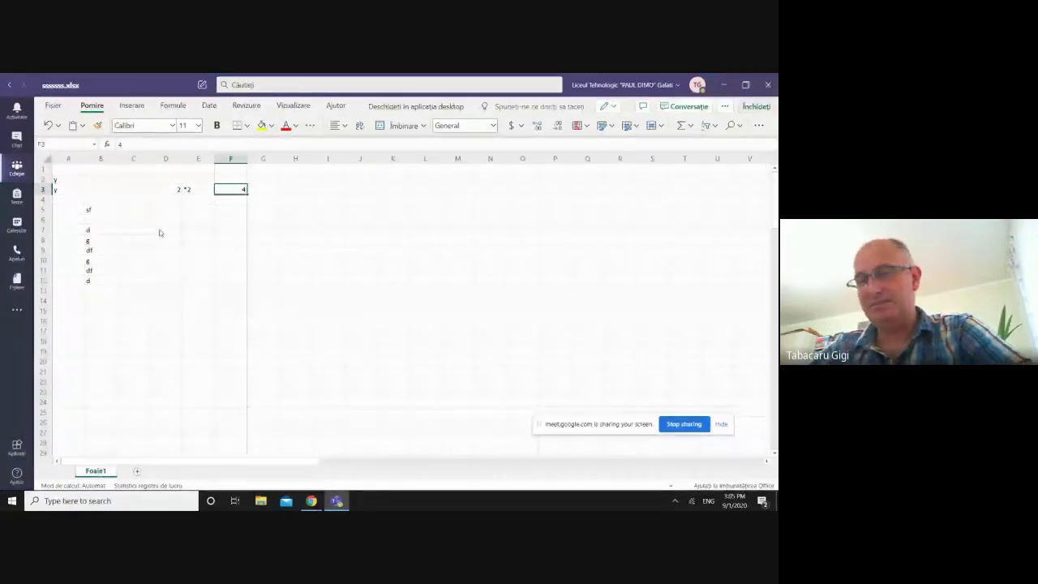
left_click(756, 106)
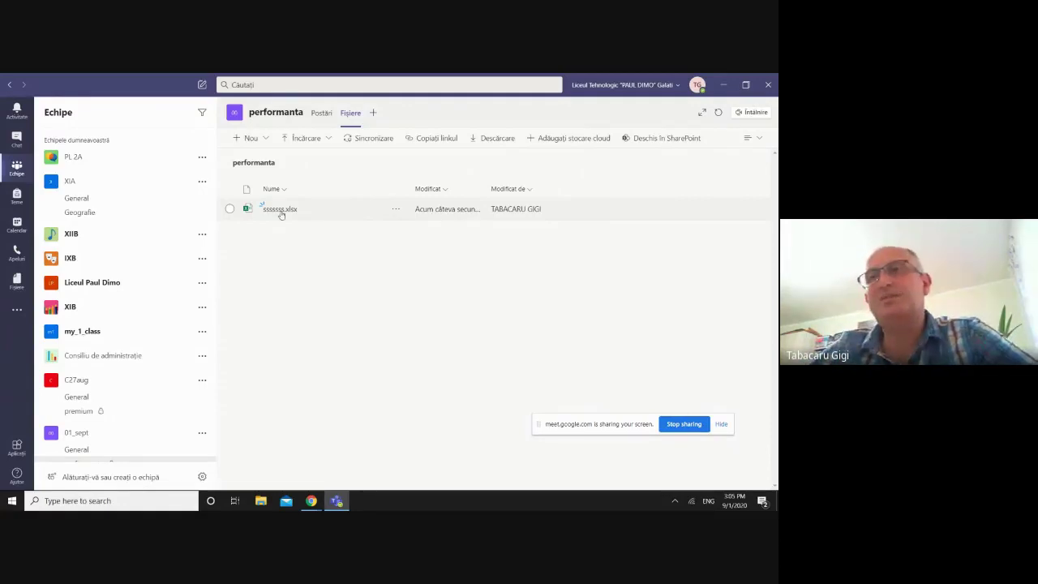
left_click_drag(335, 235, 487, 220)
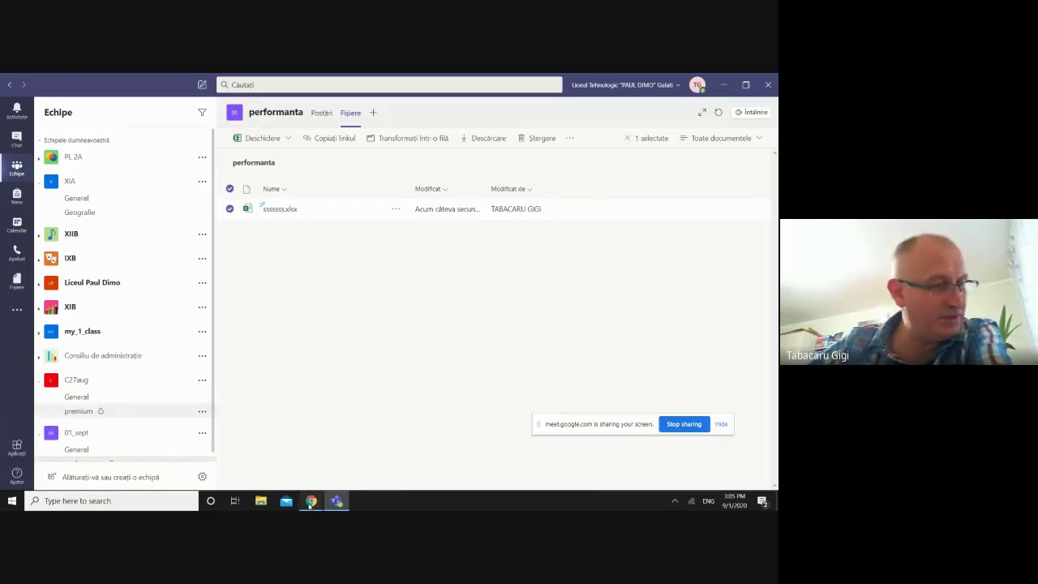
Step: Switch to the Google Meet window in Chrome, move the sharing bar off the chat and read back through the messages
mouse_move(311, 505)
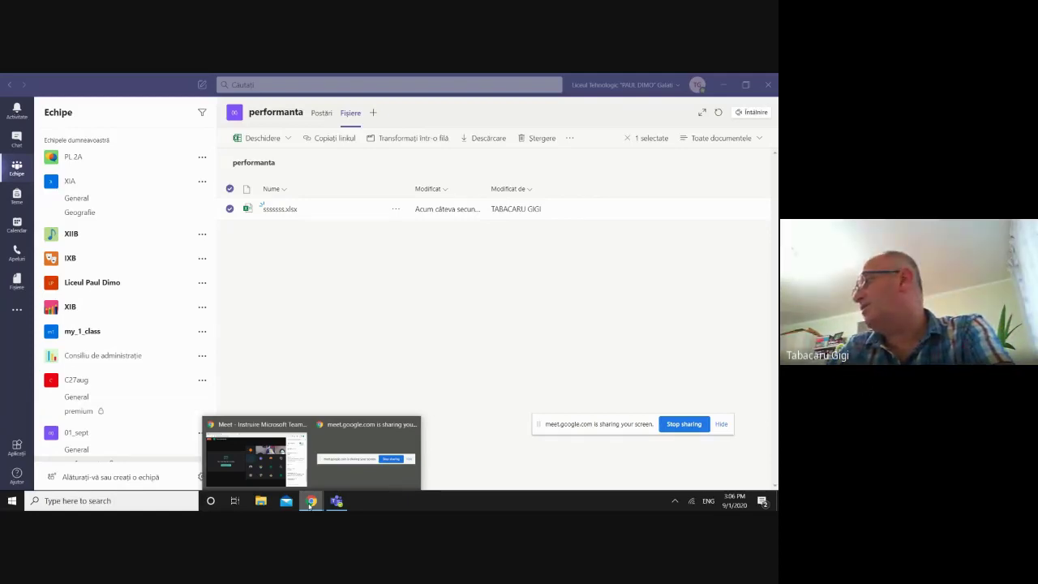
left_click(249, 470)
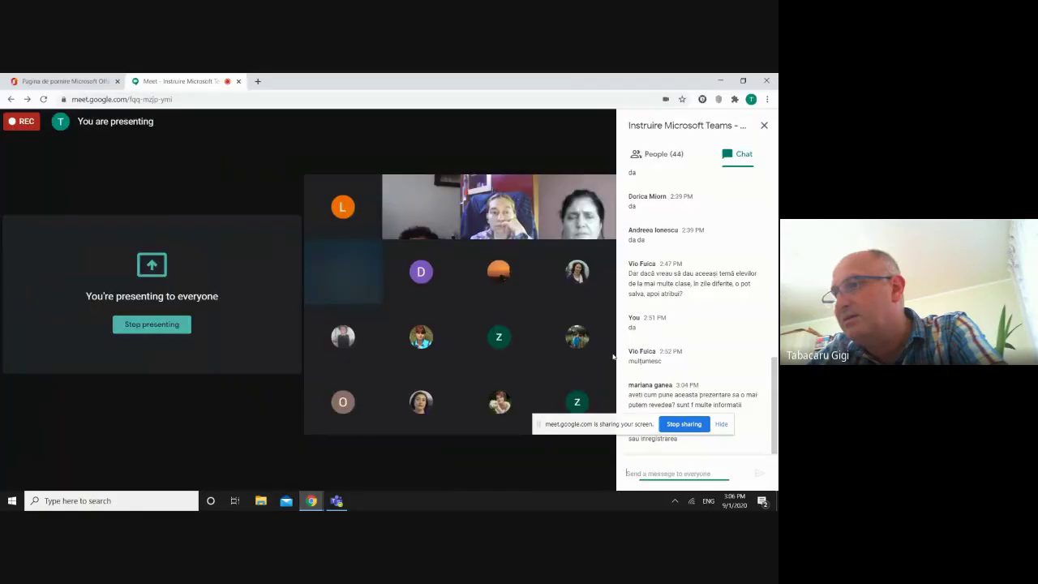
left_click_drag(588, 424, 418, 326)
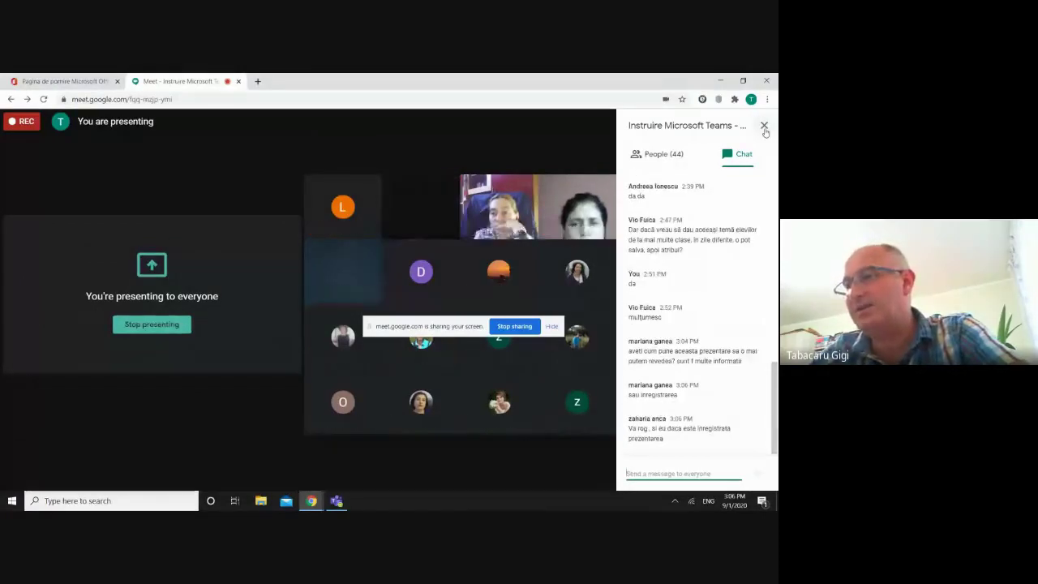
left_click_drag(776, 427, 776, 377)
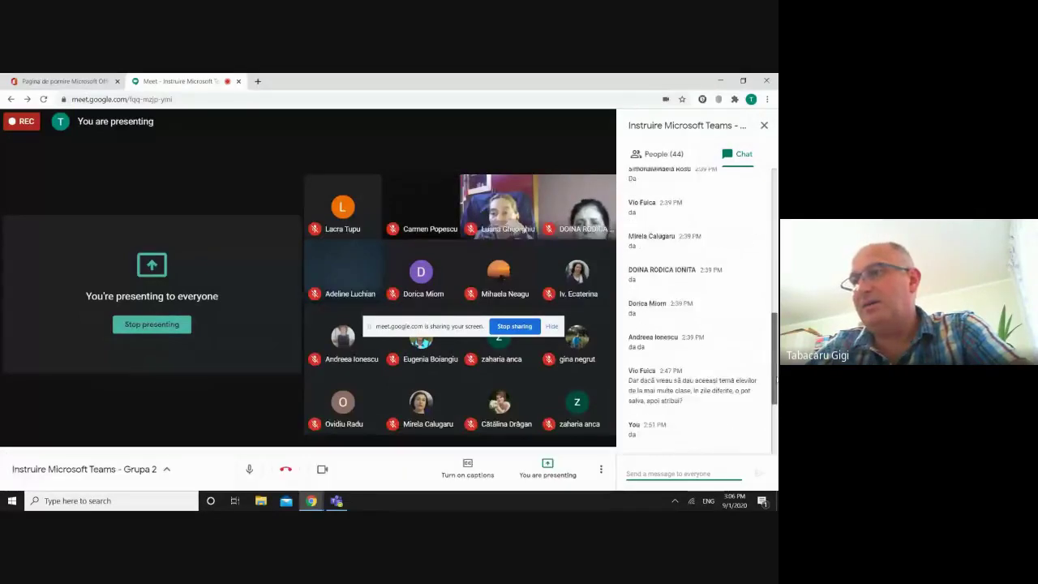
Step: Switch back to Microsoft Teams and dismiss the Google Meet presenting notification
left_click(336, 501)
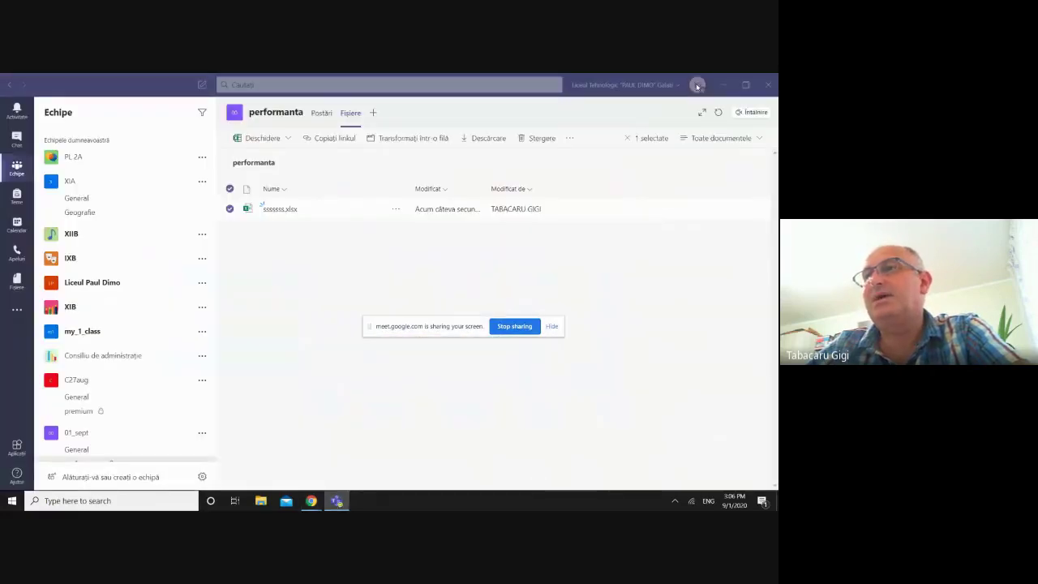
left_click(698, 86)
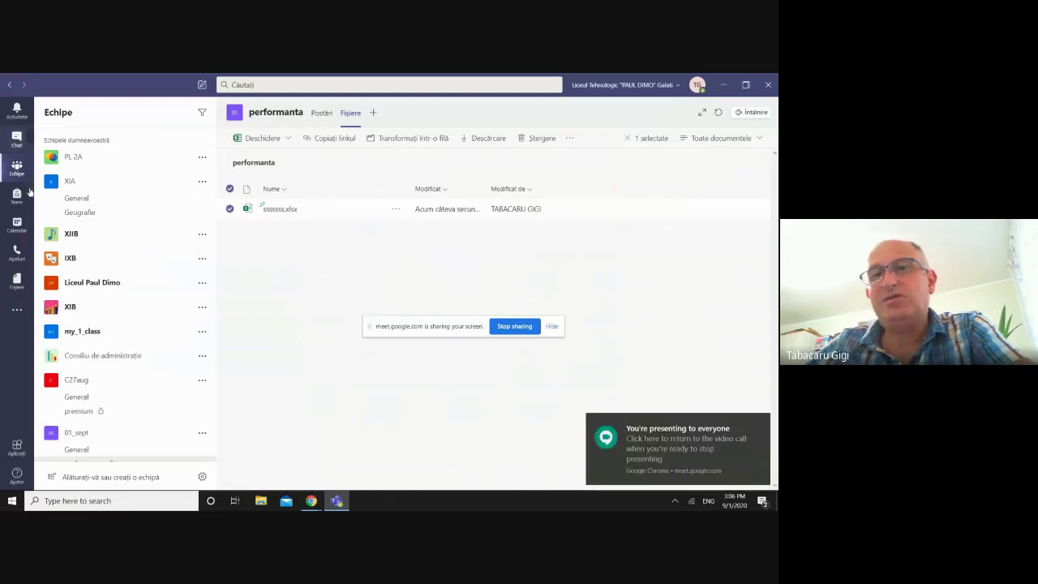
left_click(760, 424)
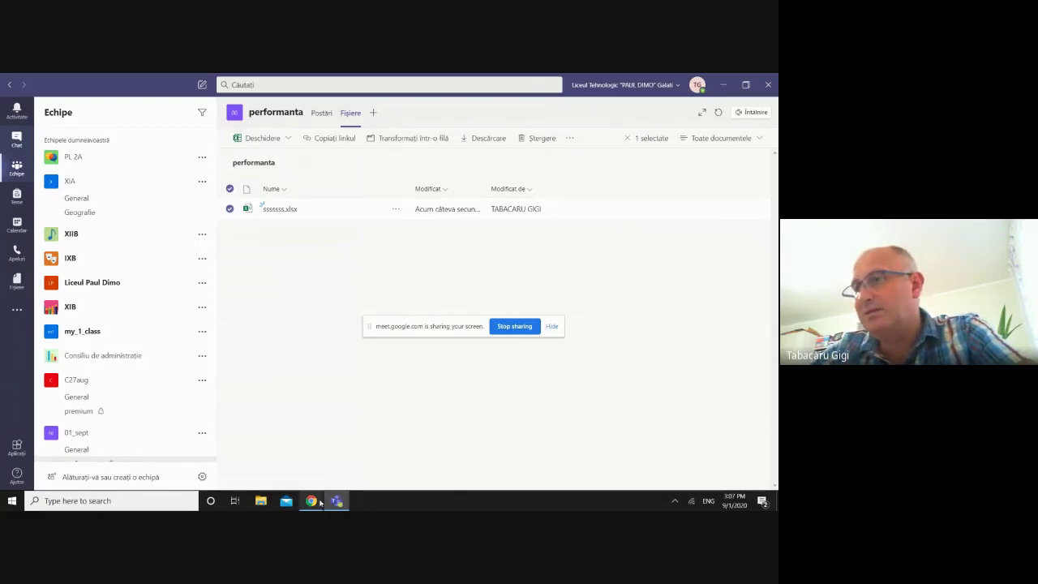
Step: Switch to the Google Meet call in Chrome again to check the participants and chat
mouse_move(318, 501)
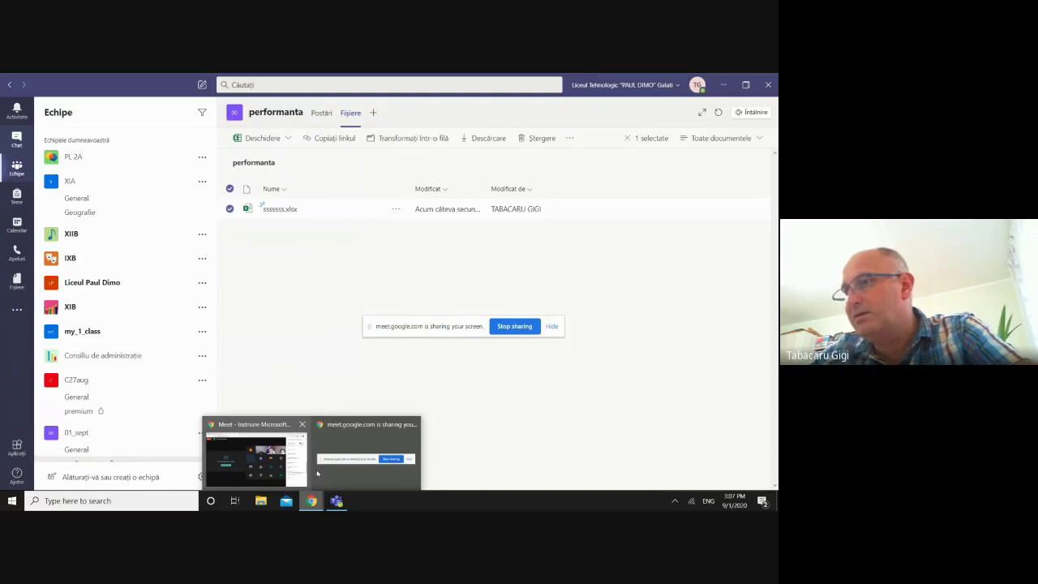
mouse_move(255, 478)
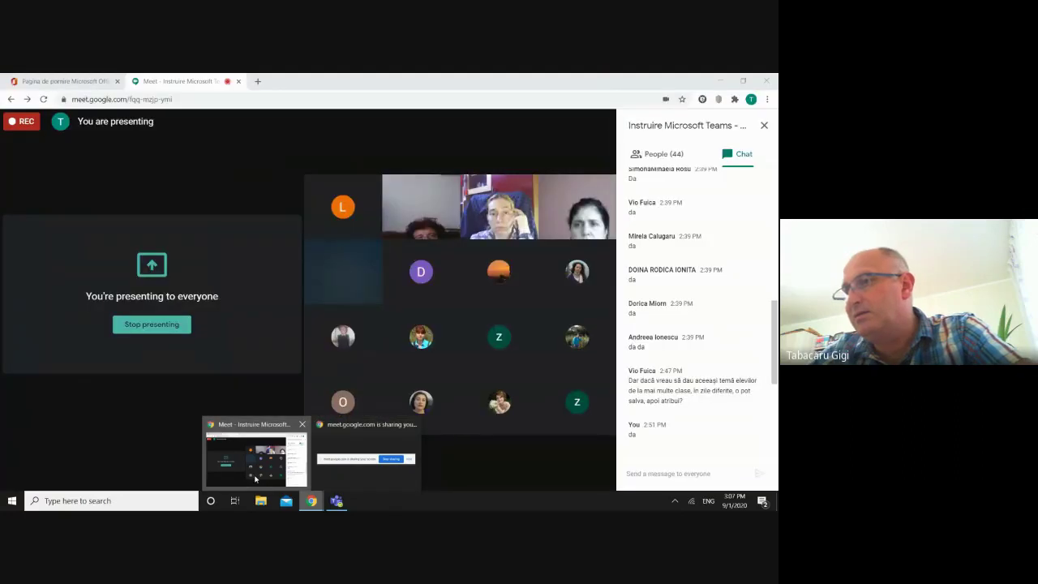
left_click(256, 479)
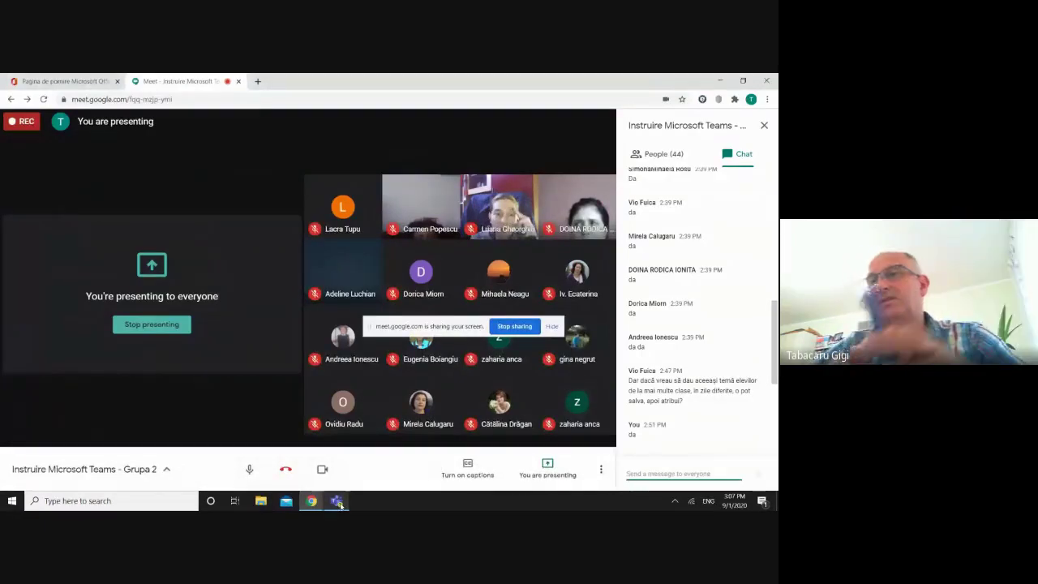
Step: Return to Microsoft Teams and look through the posts, files and assignments of the General channel in 01_sept
left_click(336, 502)
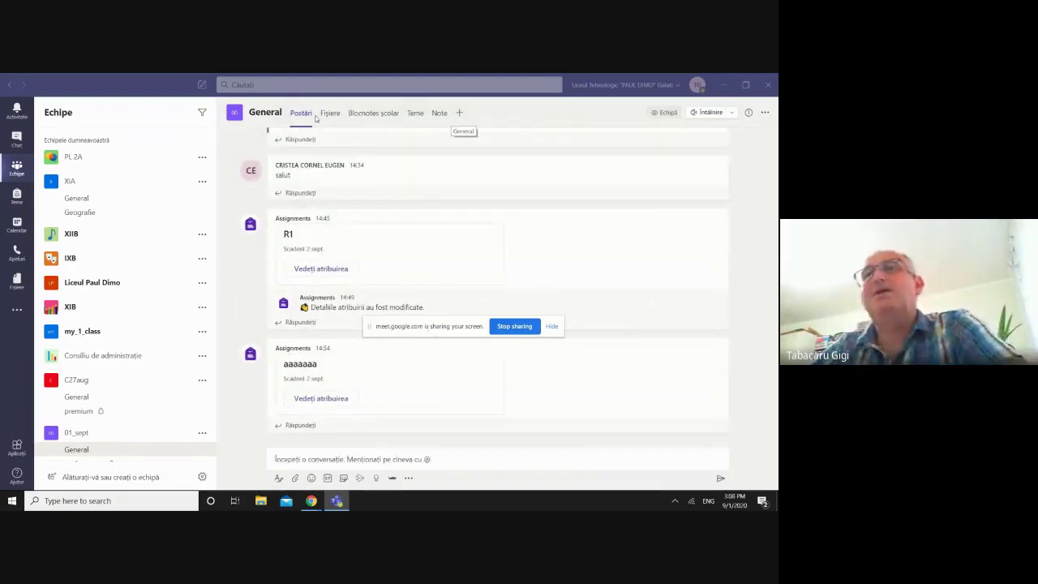
left_click(279, 114)
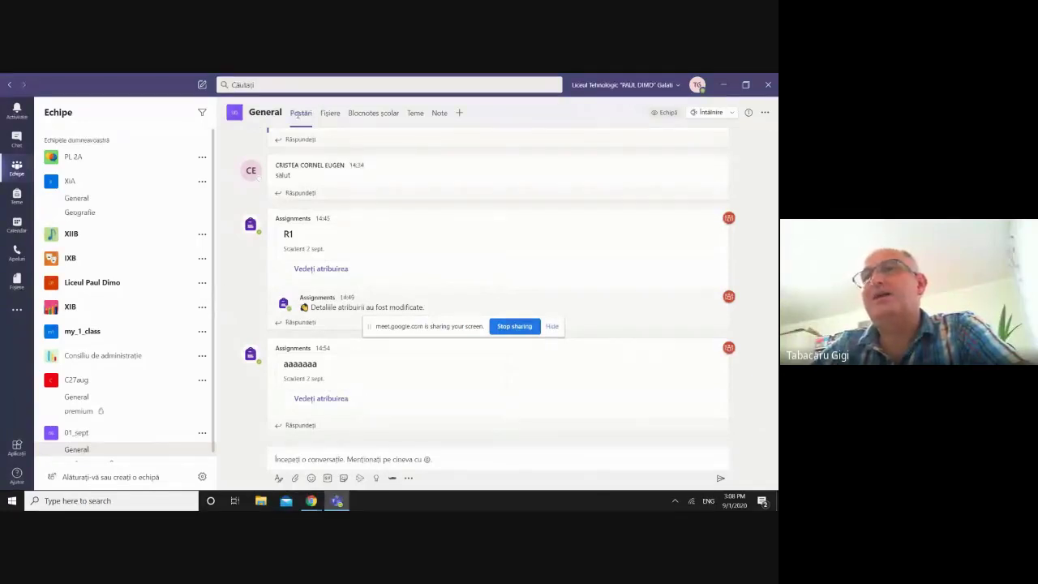
mouse_move(297, 113)
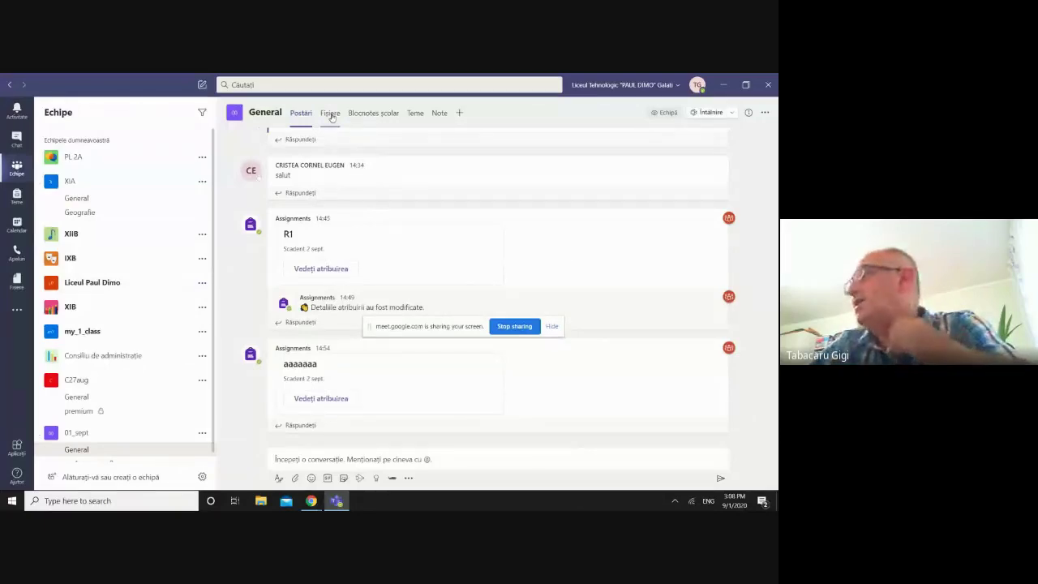
left_click(331, 115)
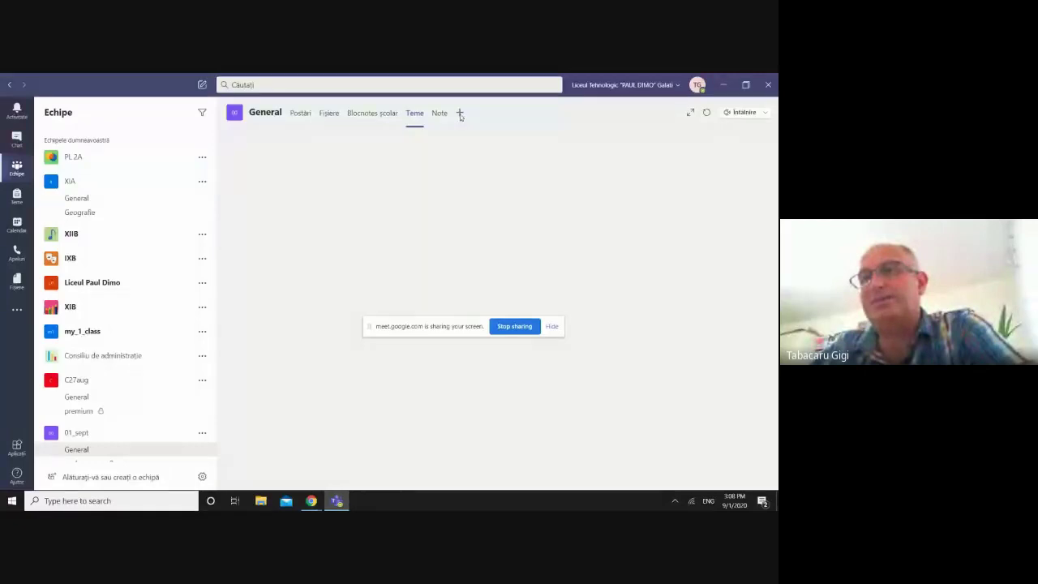
left_click(460, 115)
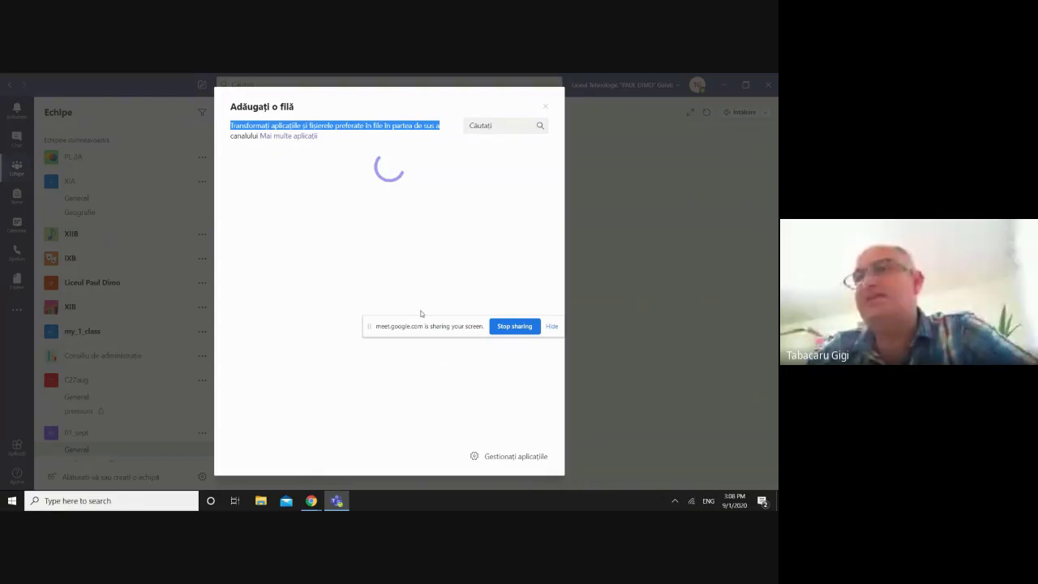
left_click_drag(423, 331, 308, 345)
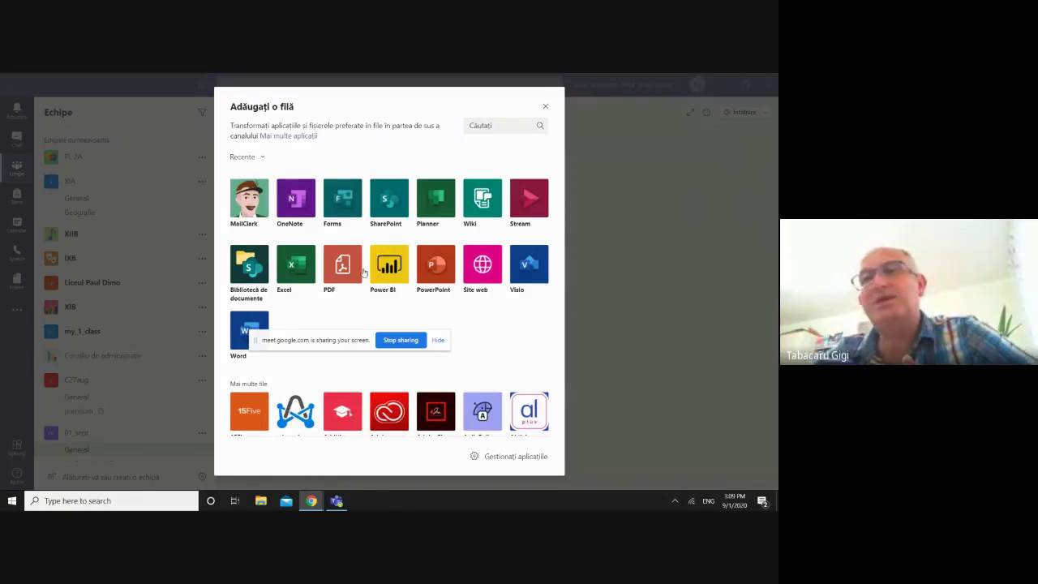
left_click(481, 269)
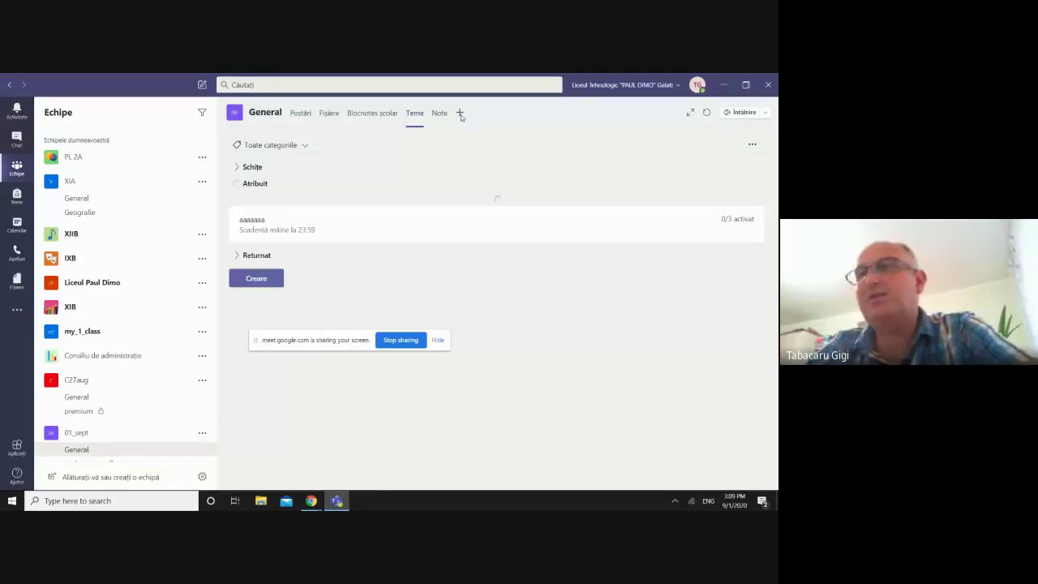
left_click(461, 114)
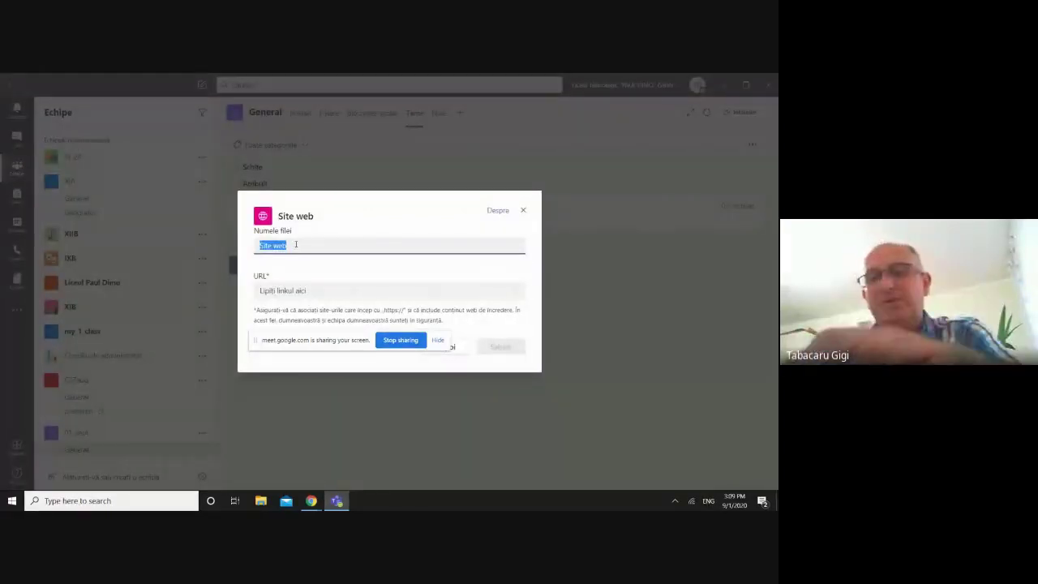
type("c")
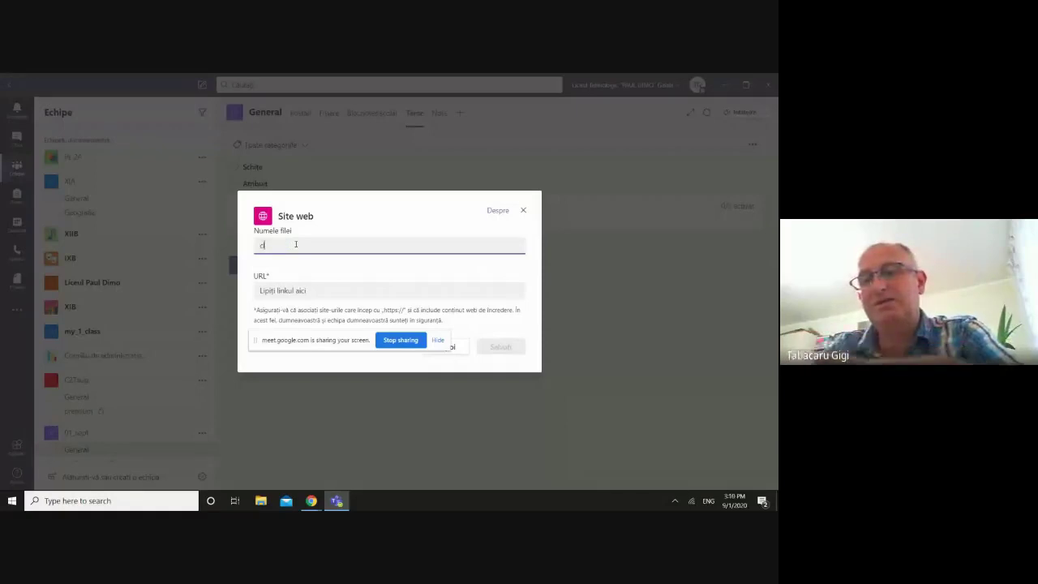
type("lasa virtula")
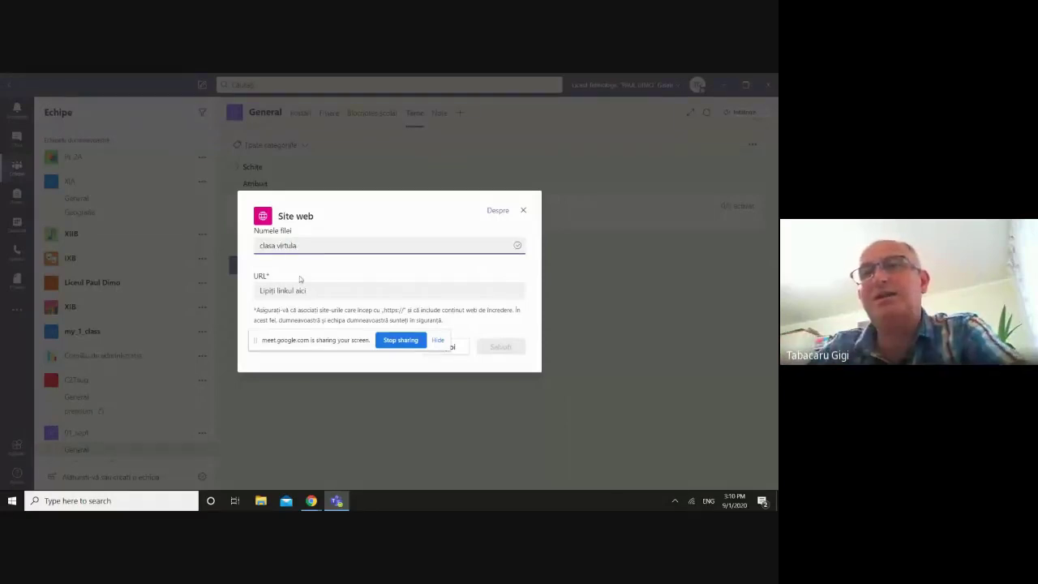
left_click(292, 289)
type("ww")
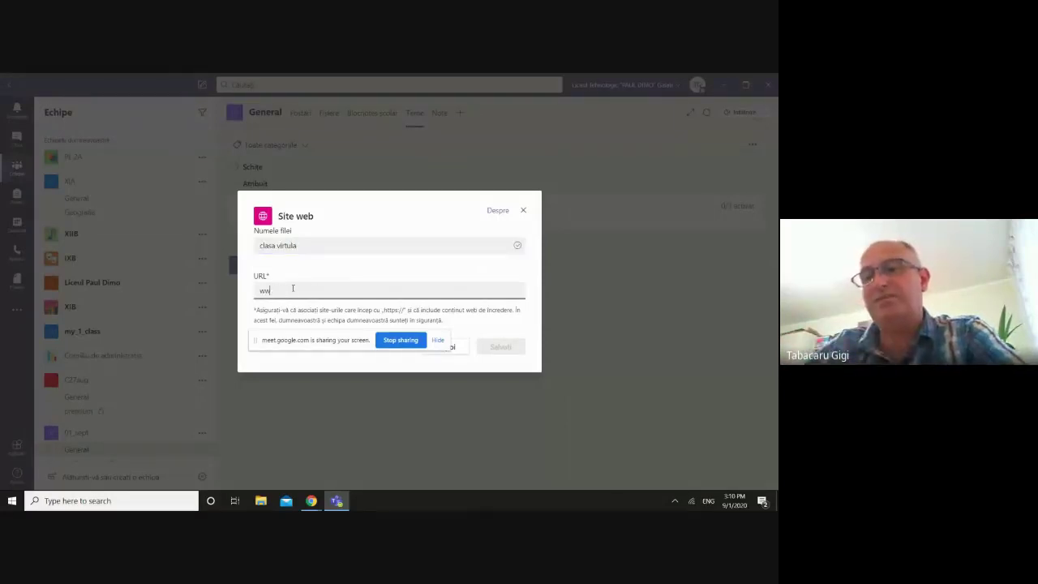
type("w.edu.ro")
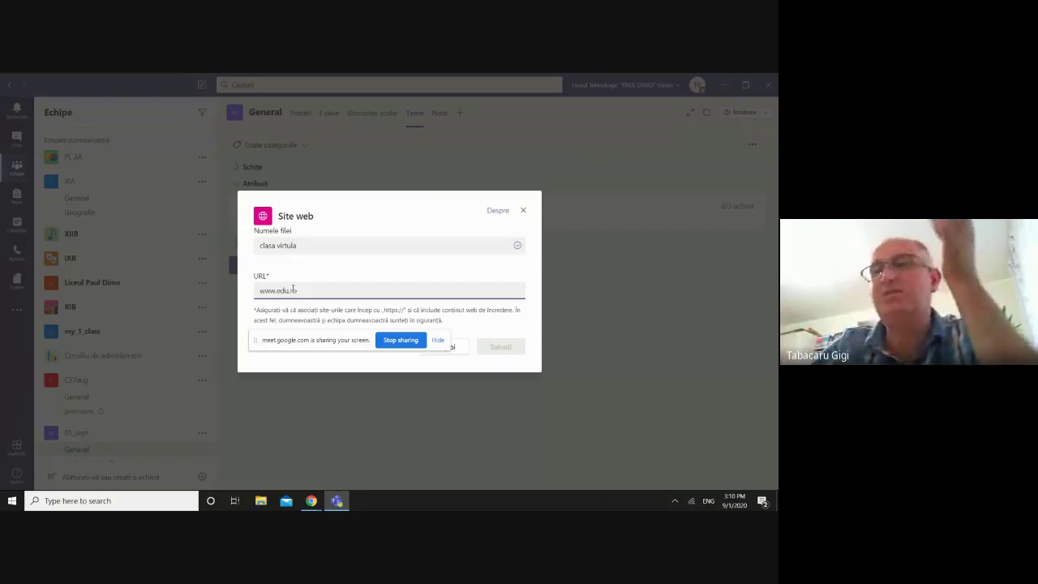
left_click_drag(355, 340, 435, 404)
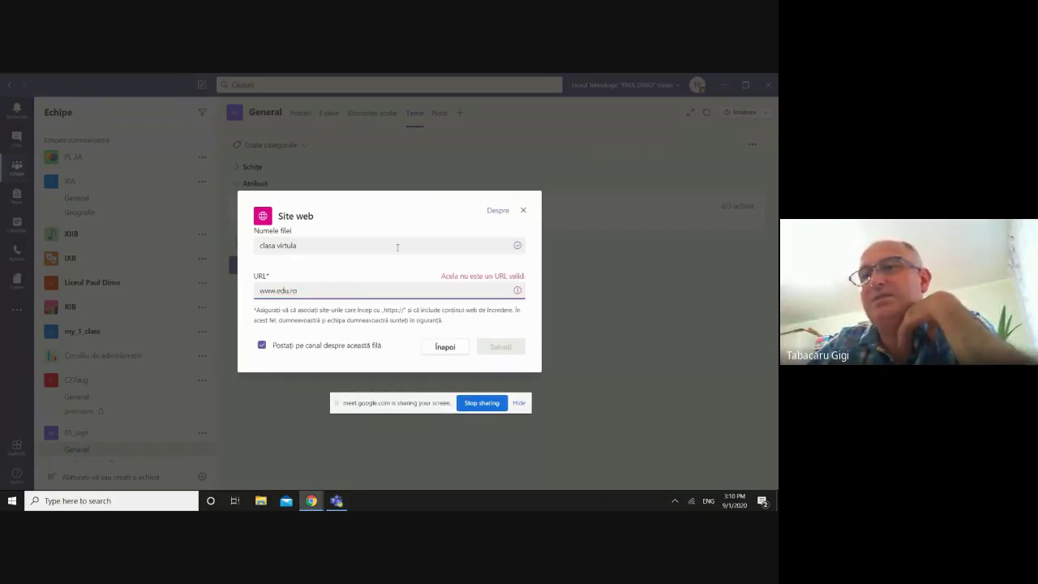
left_click(334, 288)
left_click(334, 288)
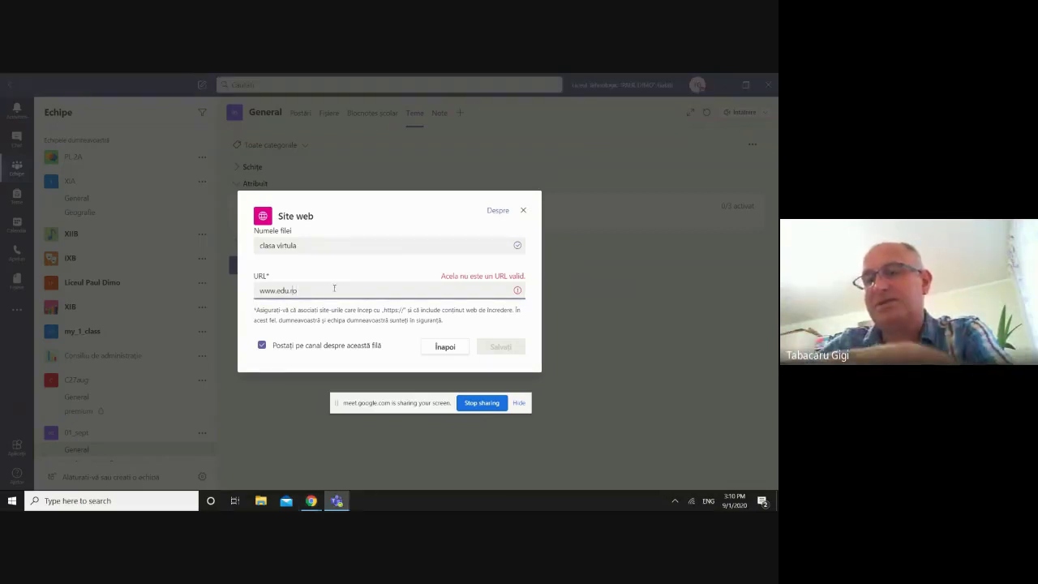
key("ctrl+a")
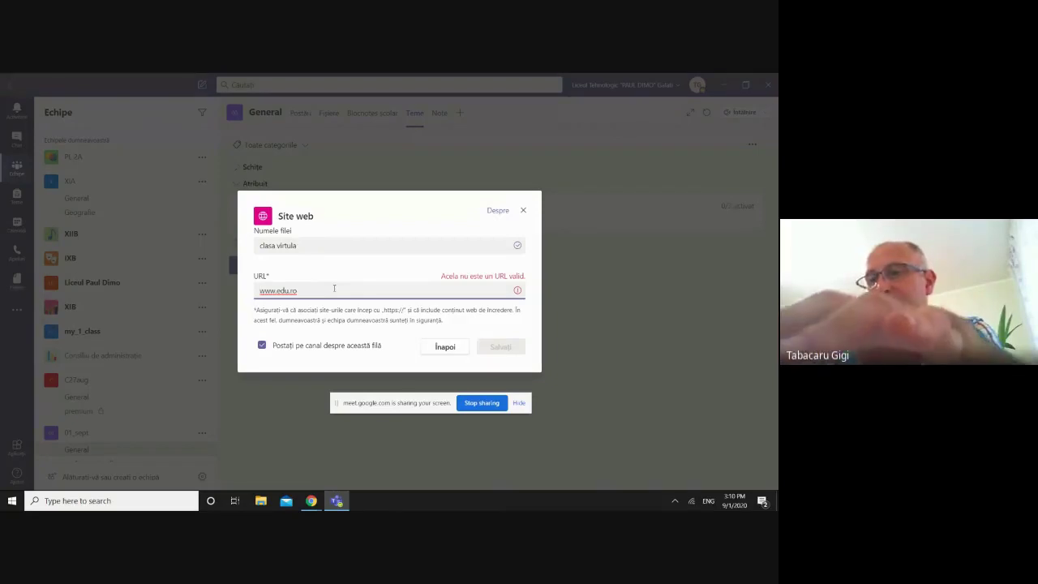
key("Home")
type("http://")
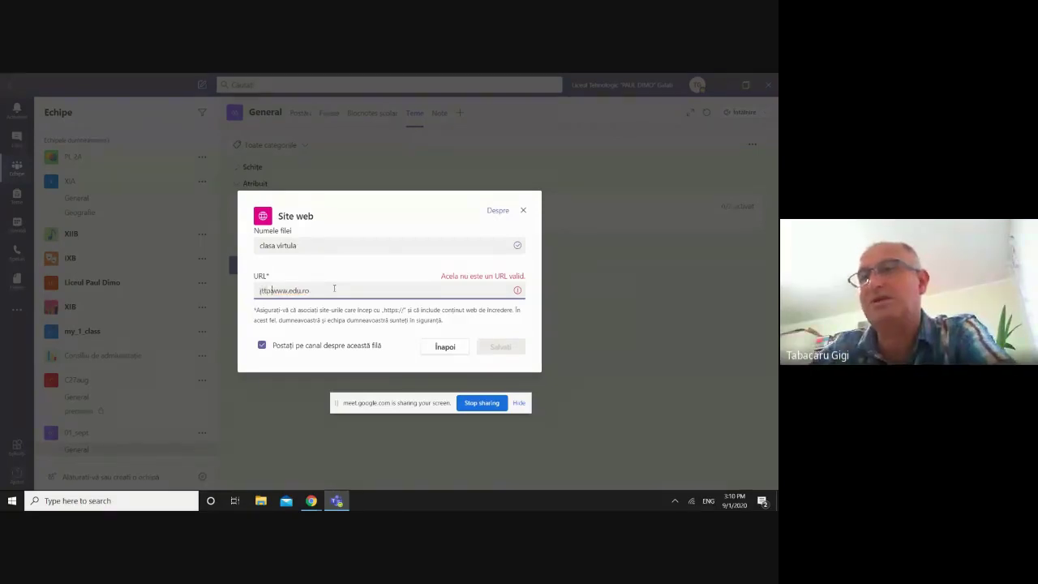
left_click(363, 317)
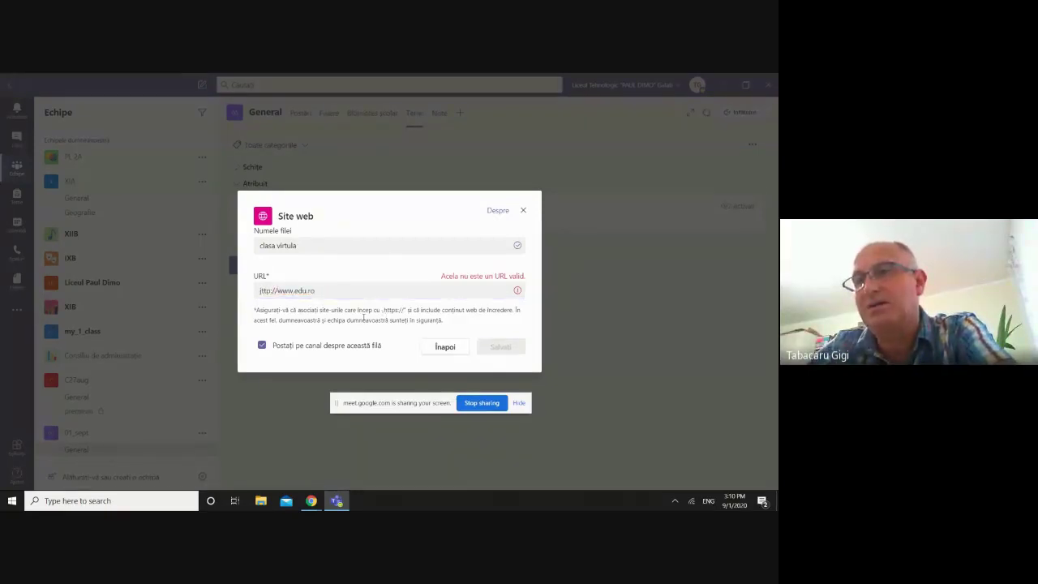
left_click(271, 291)
type("s")
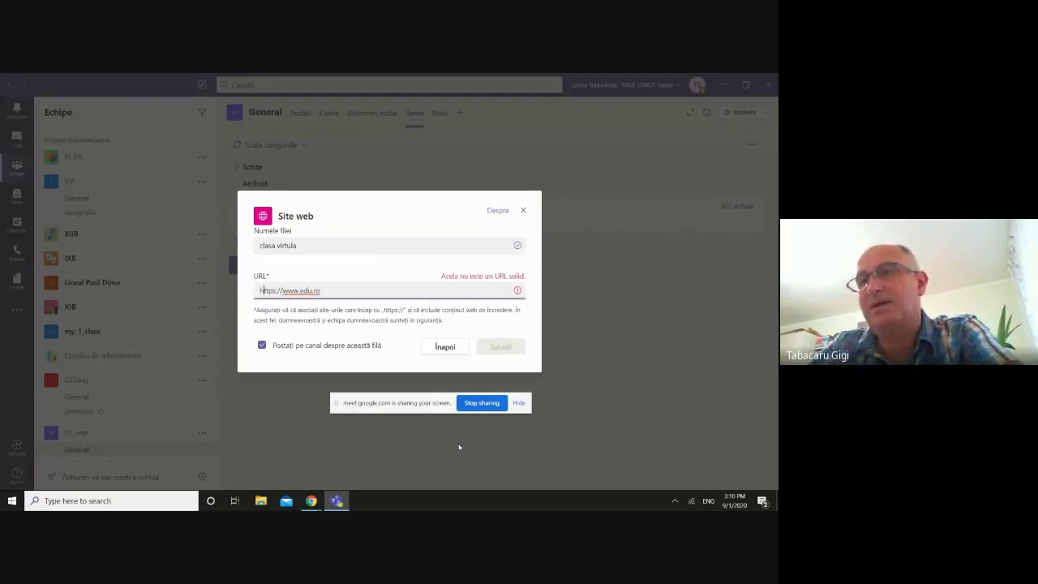
left_click(394, 320)
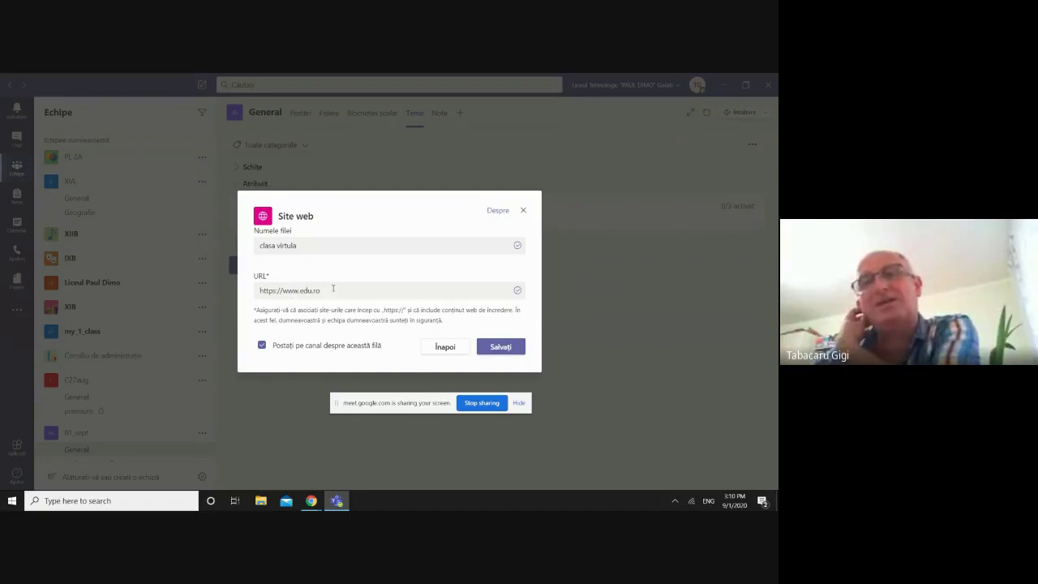
left_click_drag(328, 288, 256, 290)
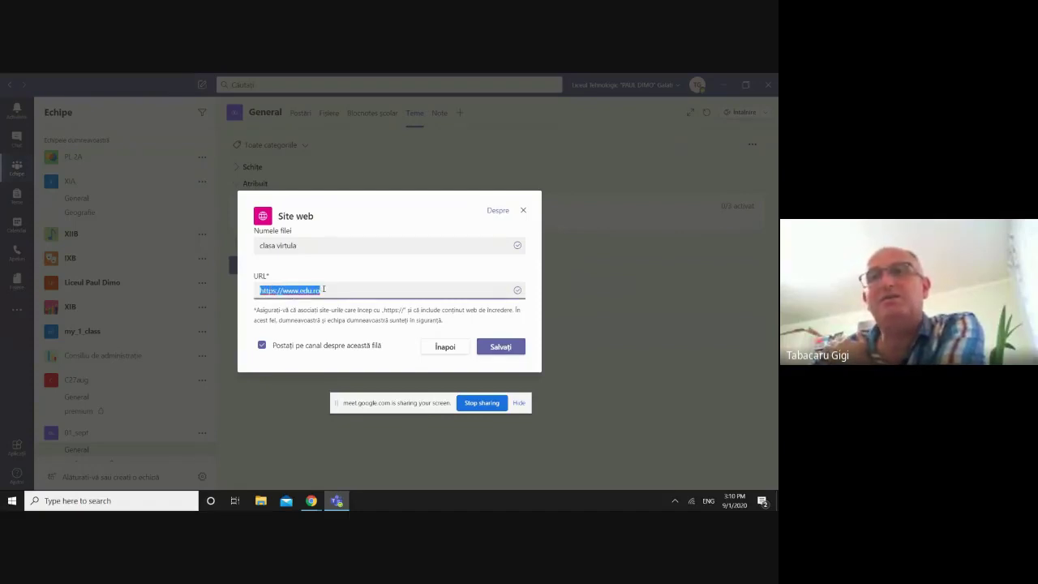
left_click(299, 290)
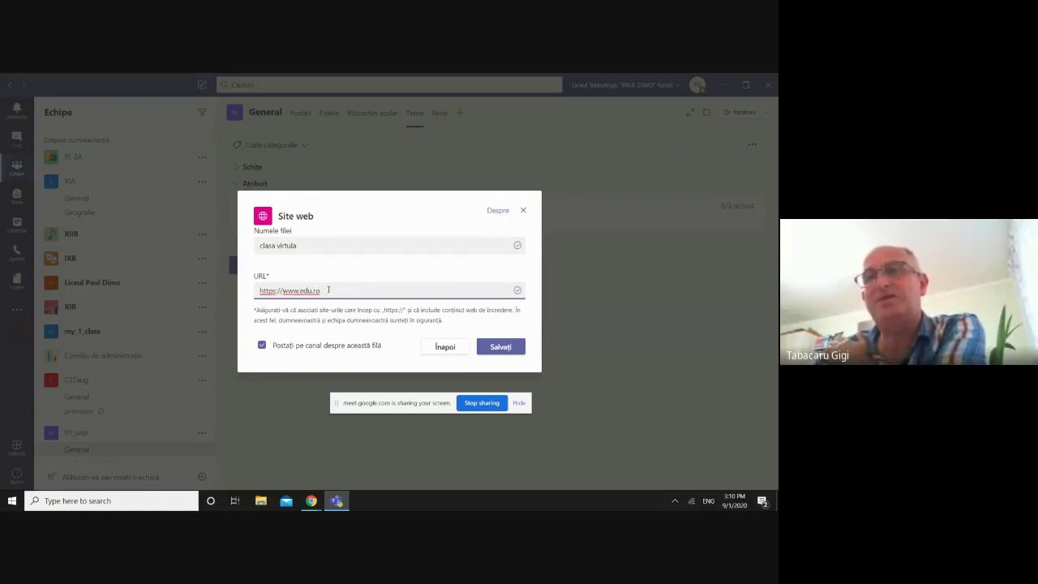
left_click_drag(329, 290, 193, 299)
key("ctrl+c")
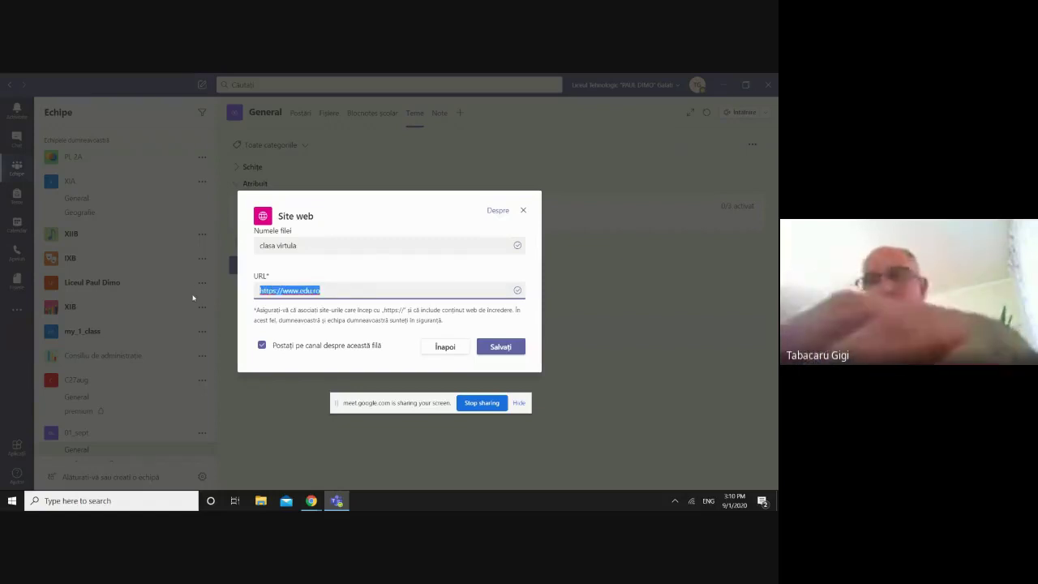
key("BackSpace")
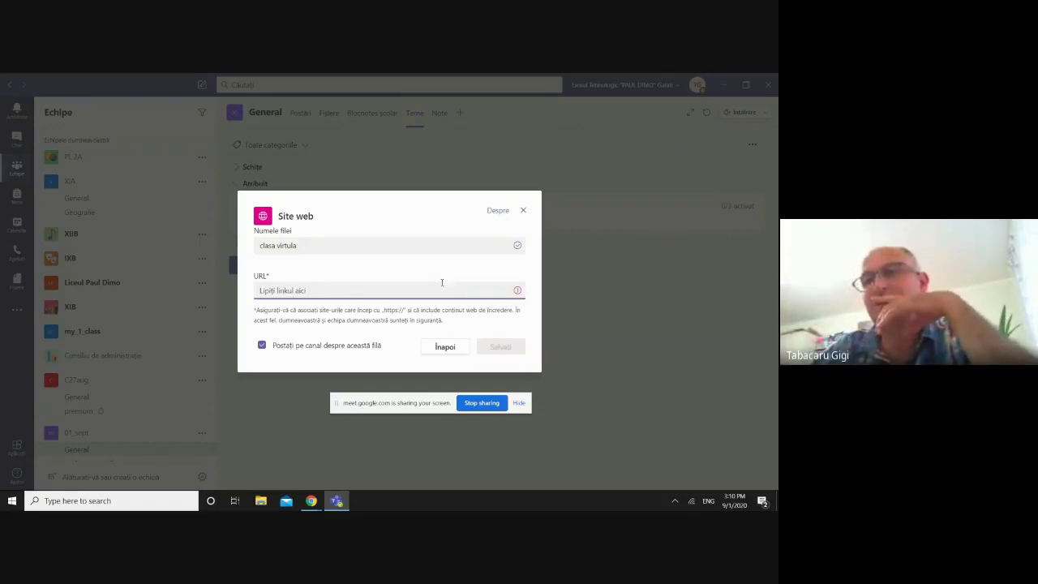
type("s gdfgf")
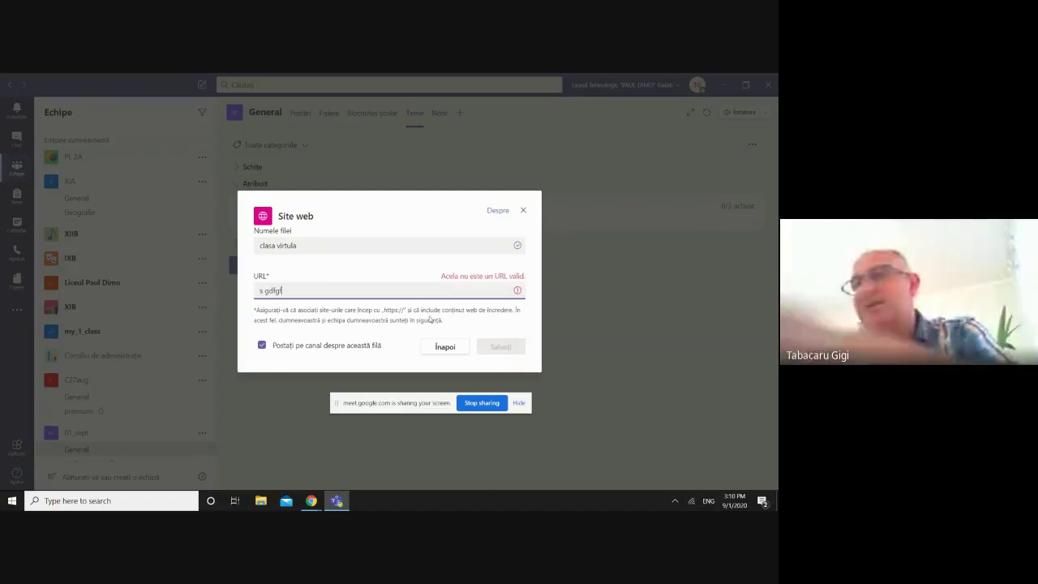
left_click_drag(319, 290, 223, 291)
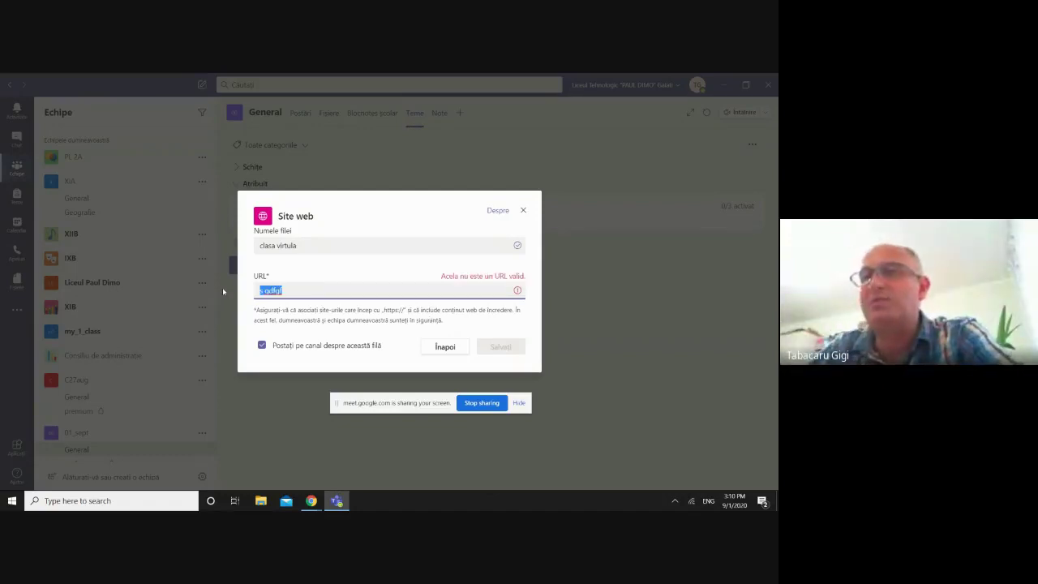
key("ctrl+v")
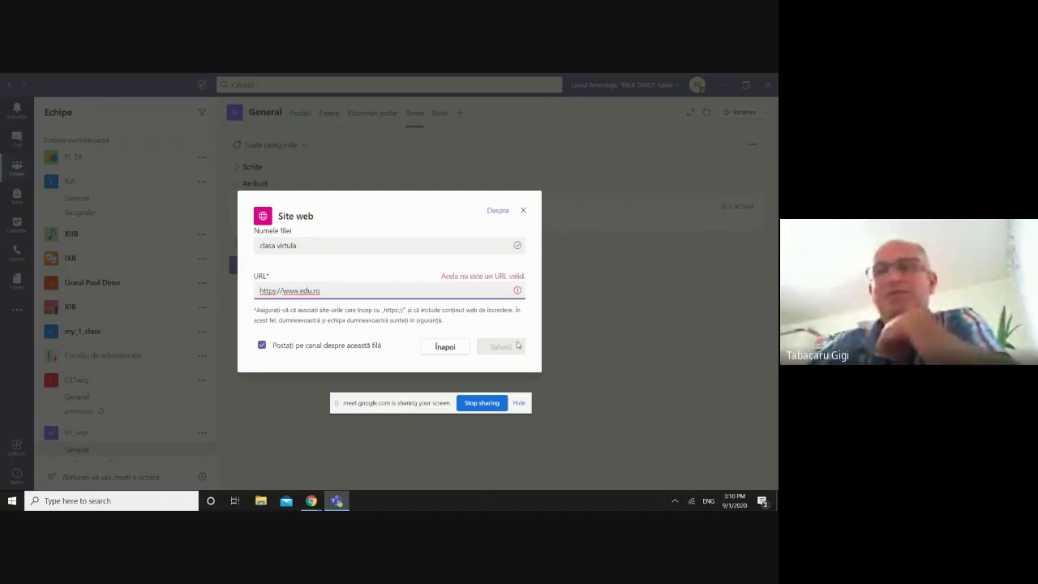
left_click(502, 346)
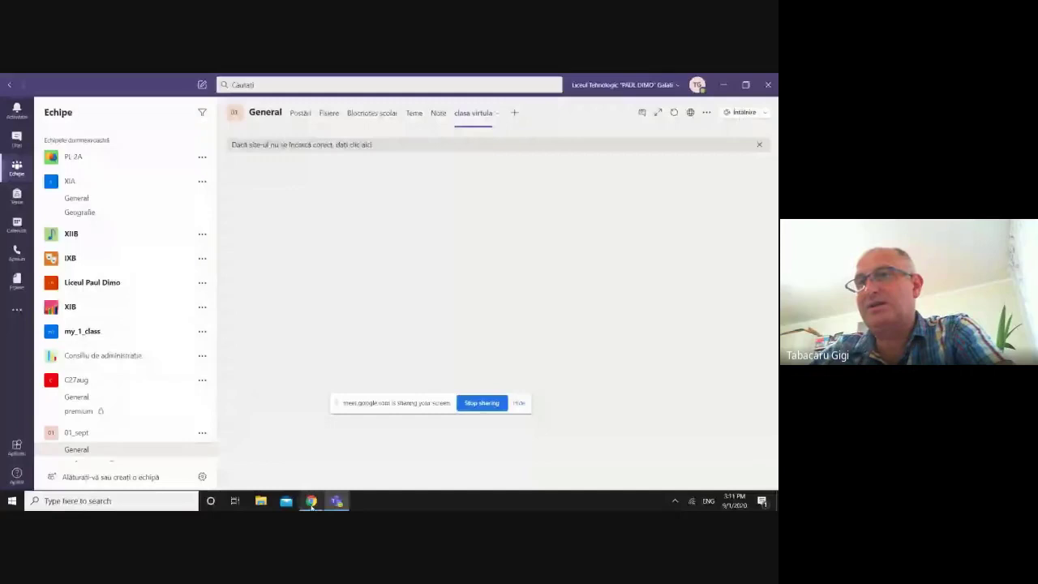
Step: Switch to the Google Meet call in Chrome to view its additional options and read through the chat messages
mouse_move(311, 503)
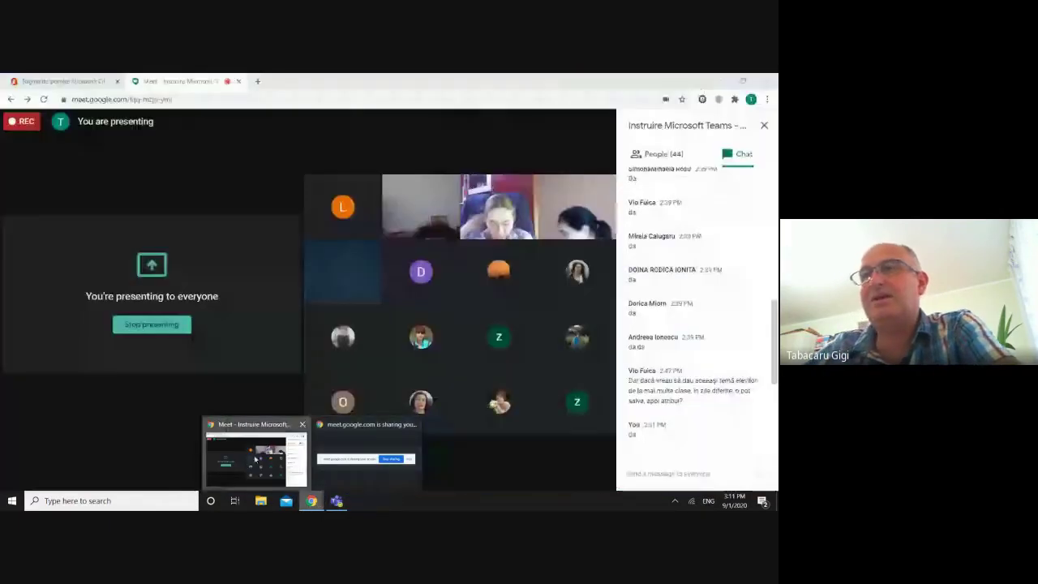
left_click(253, 455)
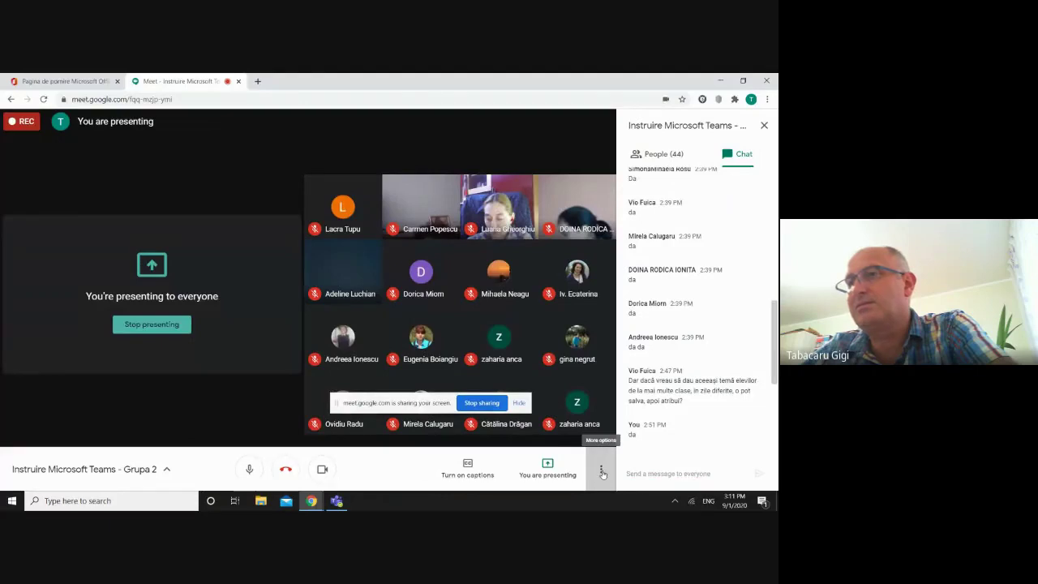
left_click(602, 472)
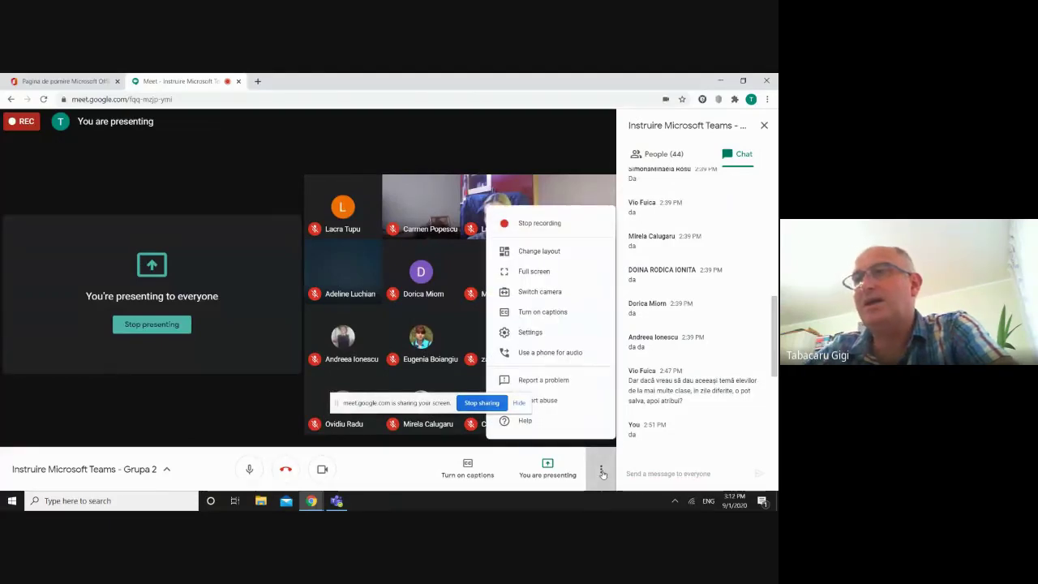
left_click(602, 473)
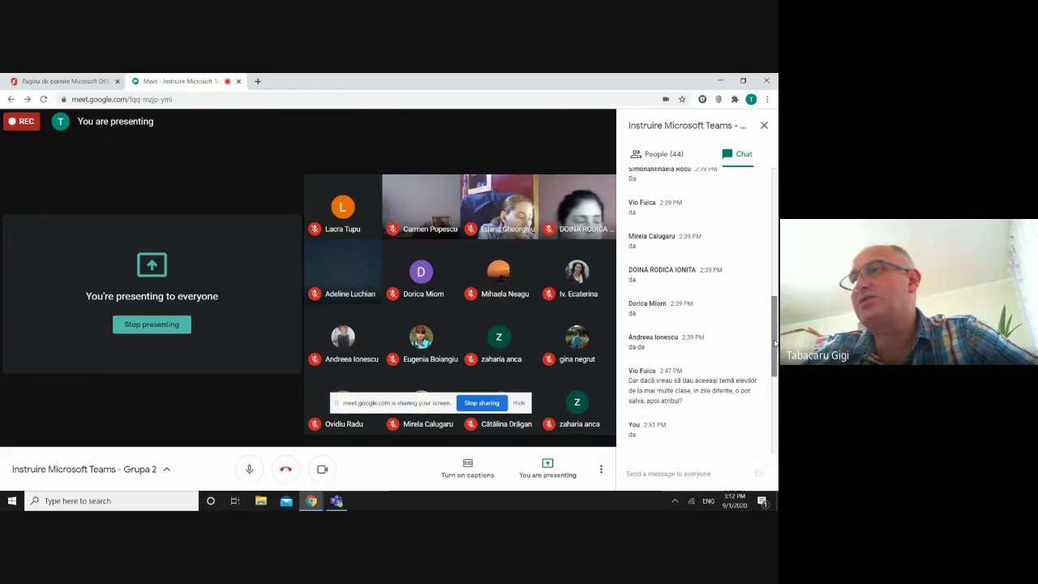
left_click_drag(774, 344, 775, 178)
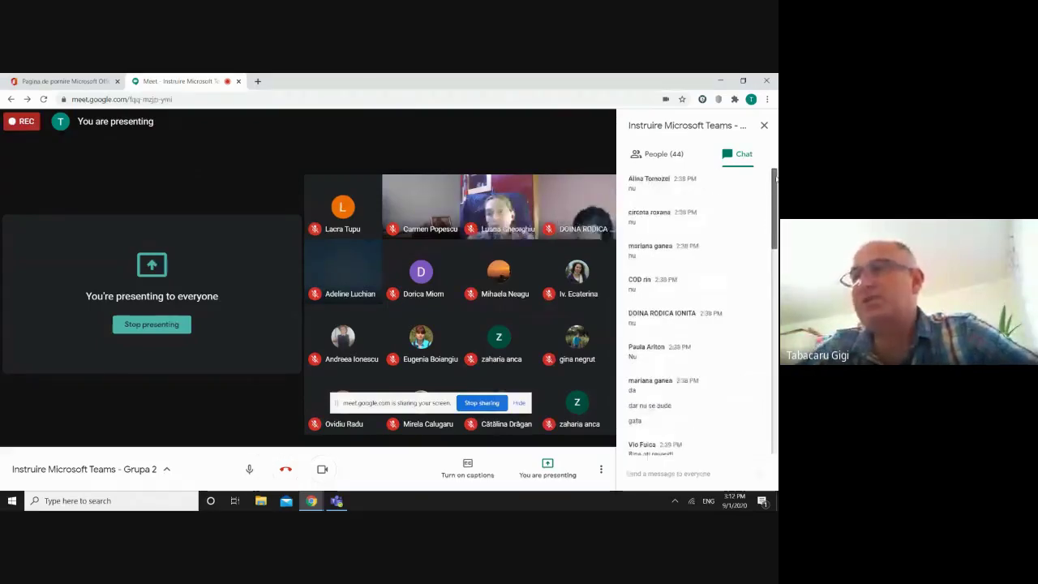
scroll(767, 281, "down", 5)
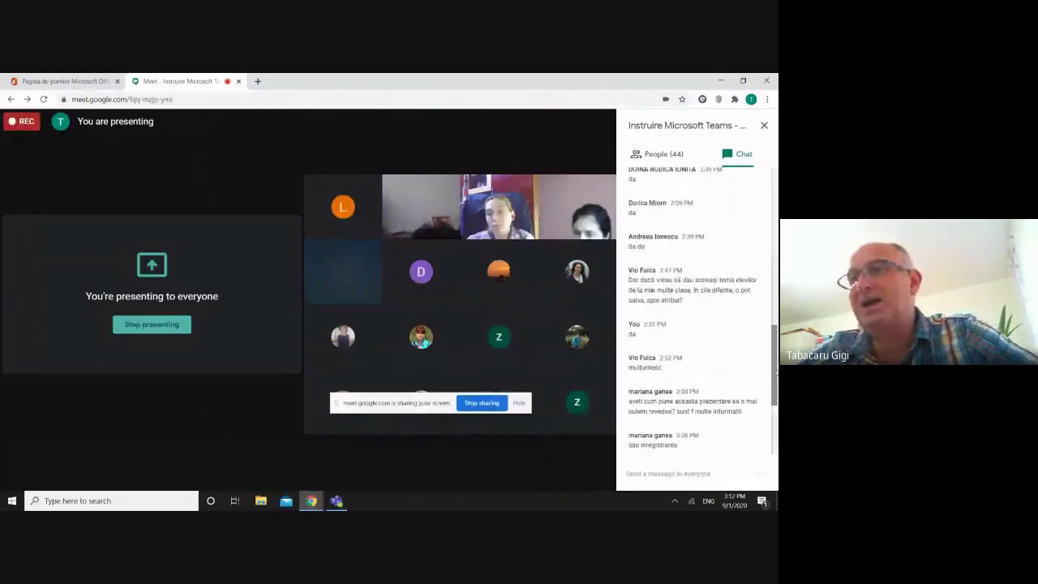
scroll(767, 281, "up", 4)
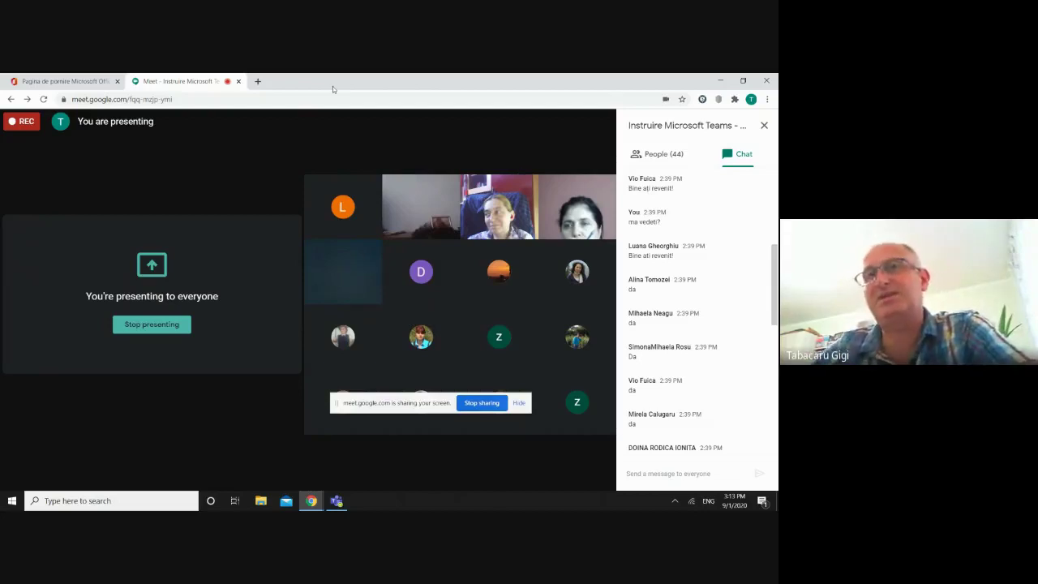
Step: Open Outlook mail from the Office 365 home page and check the Meet call while the inbox loads
left_click(72, 84)
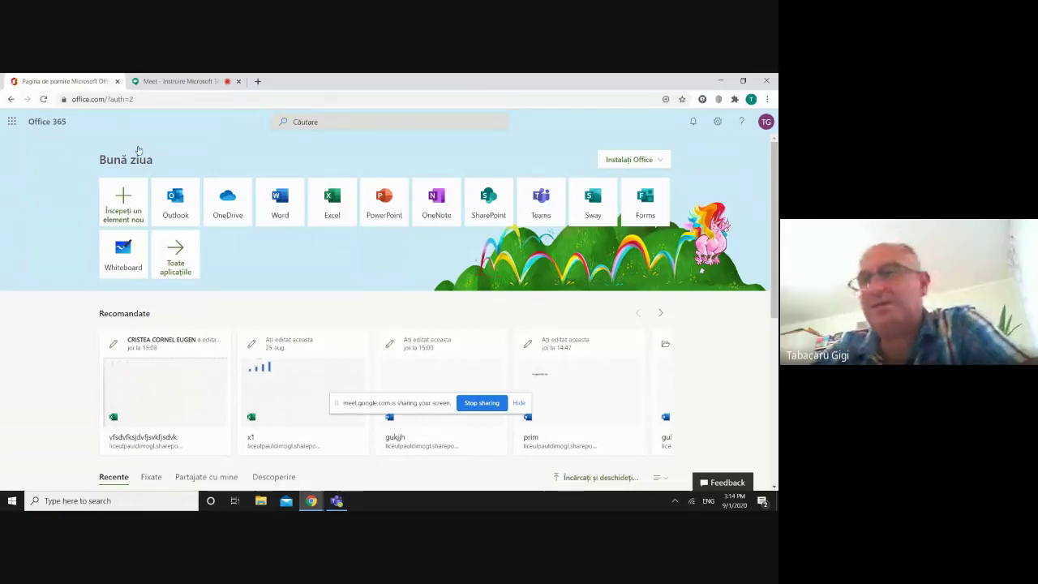
left_click(176, 211)
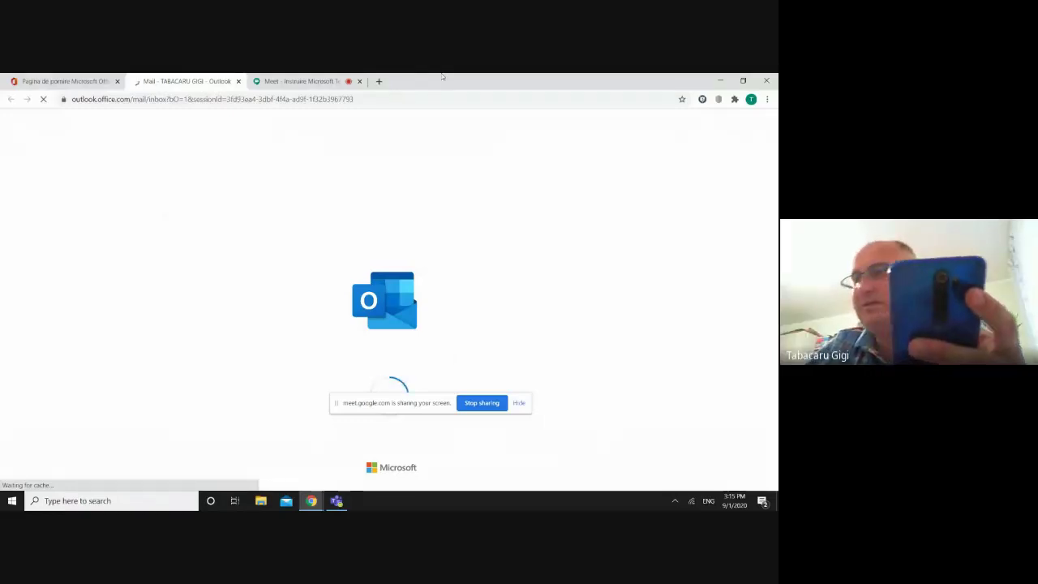
key("ctrl+Tab")
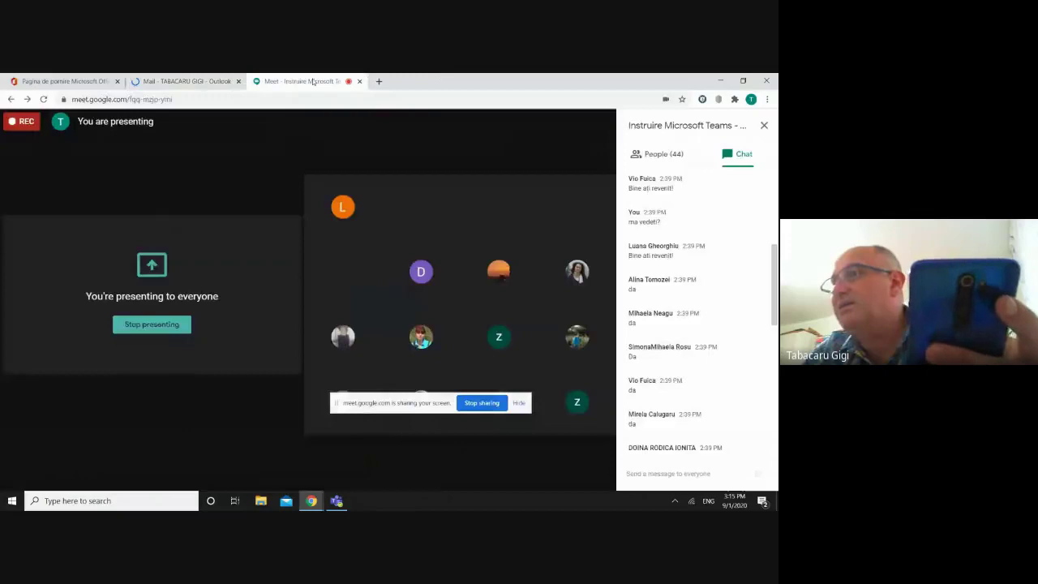
left_click(653, 160)
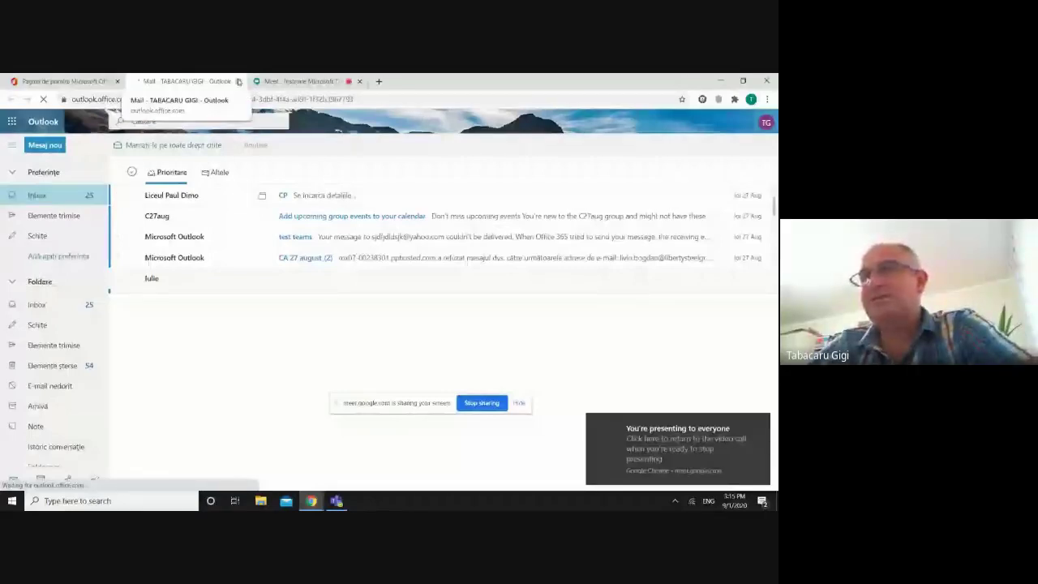
Step: View the clasa virtula website tab in Microsoft Teams, and return to the Meet call to read its chat back to the beginning
key("alt+Tab")
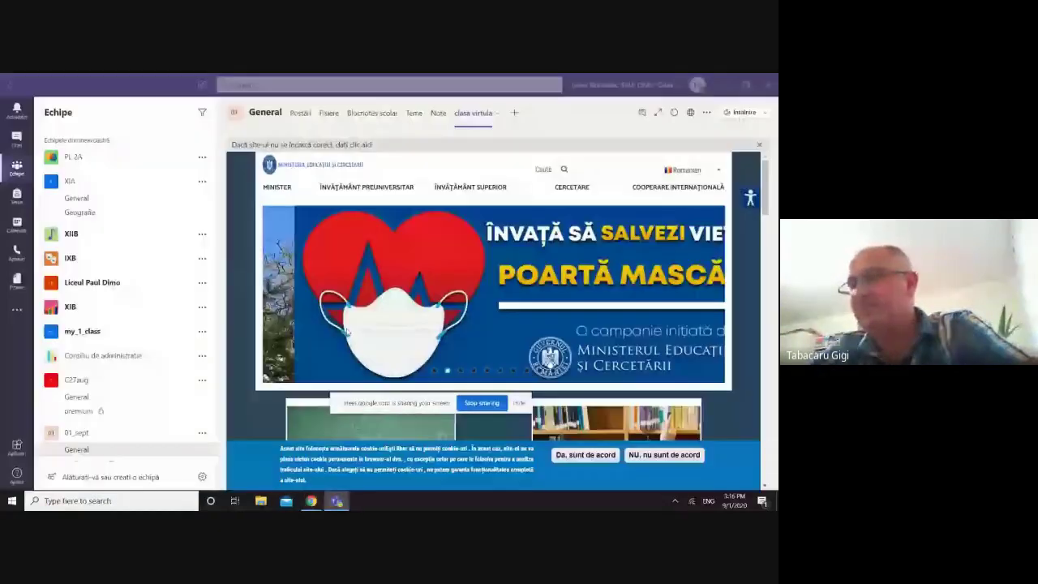
key("alt+Tab")
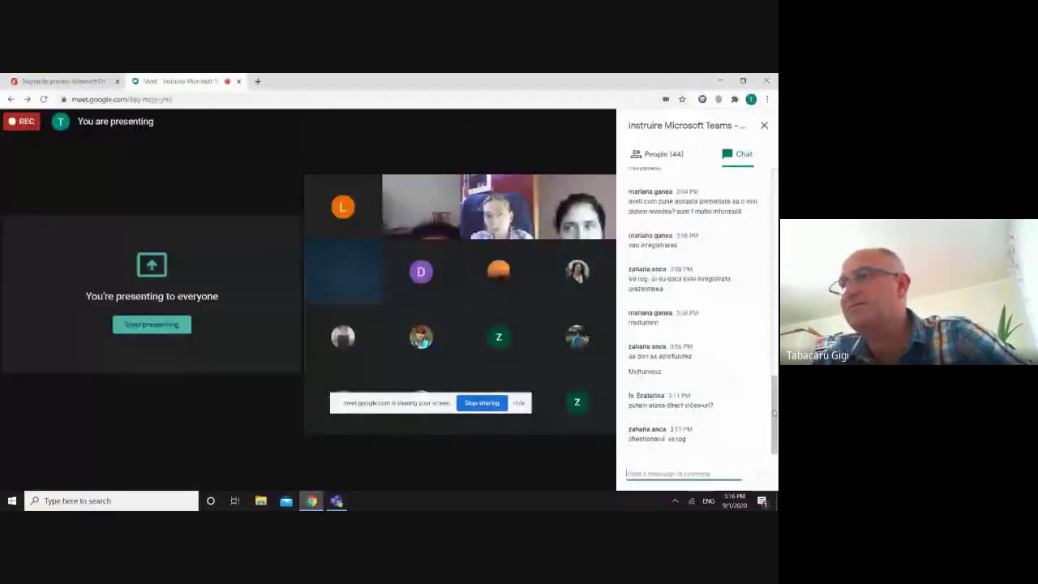
left_click_drag(773, 413, 771, 301)
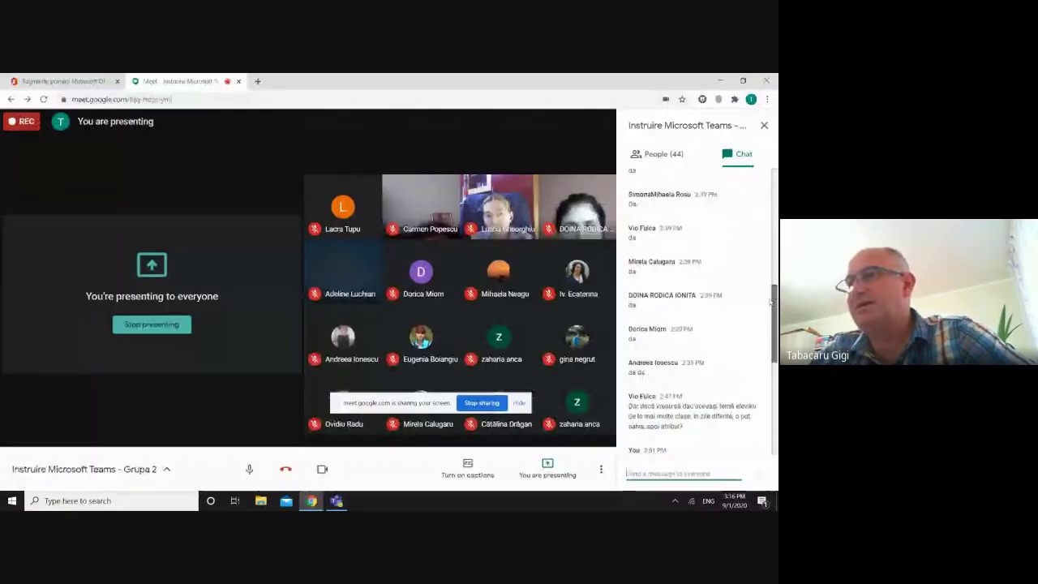
left_click_drag(770, 302, 768, 188)
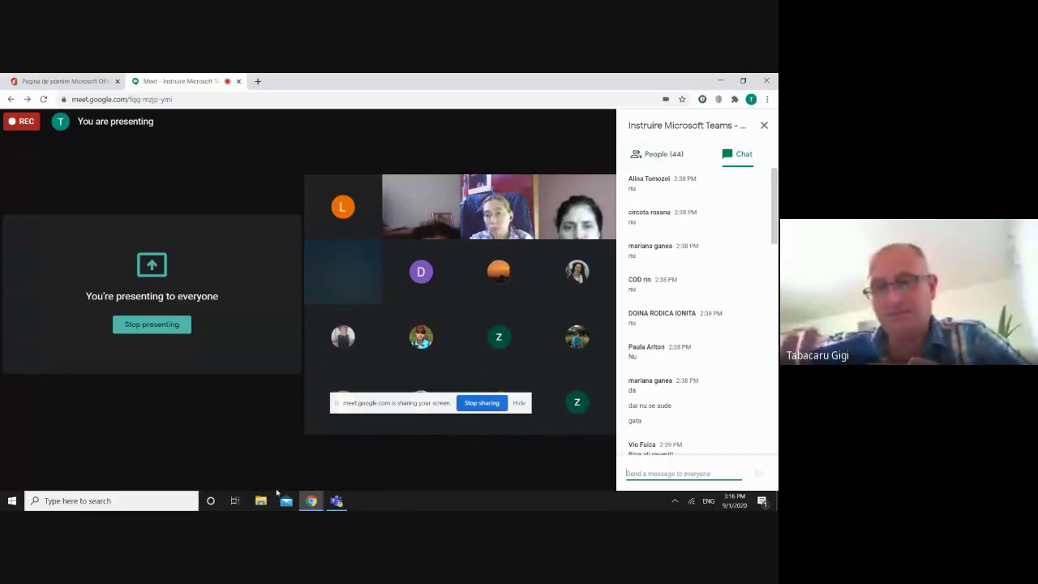
Step: Mute the microphone in the Meet call, turn it back on, and dismiss the incoming mail notification
mouse_move(276, 491)
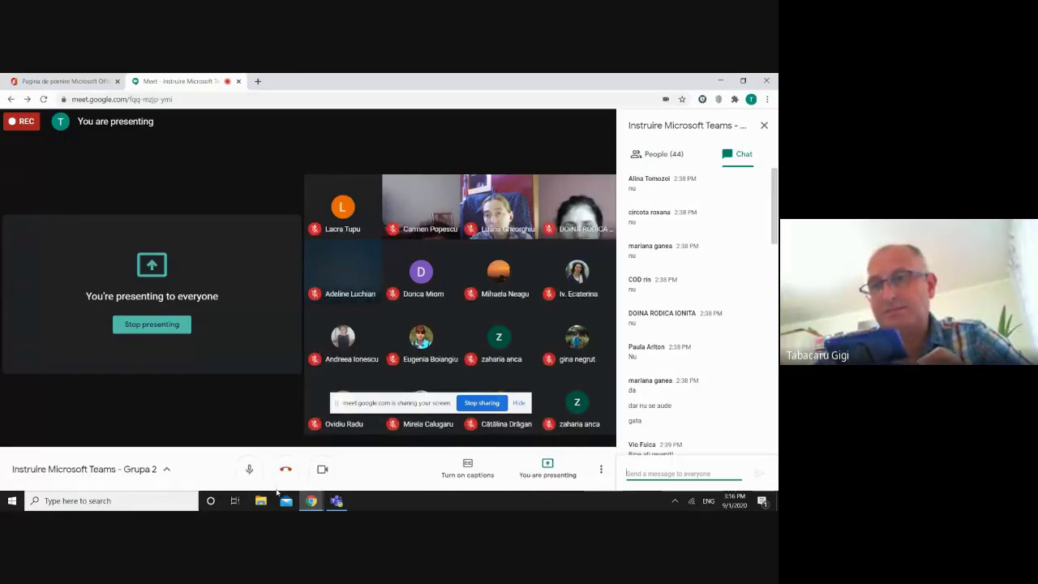
key("ctrl+d")
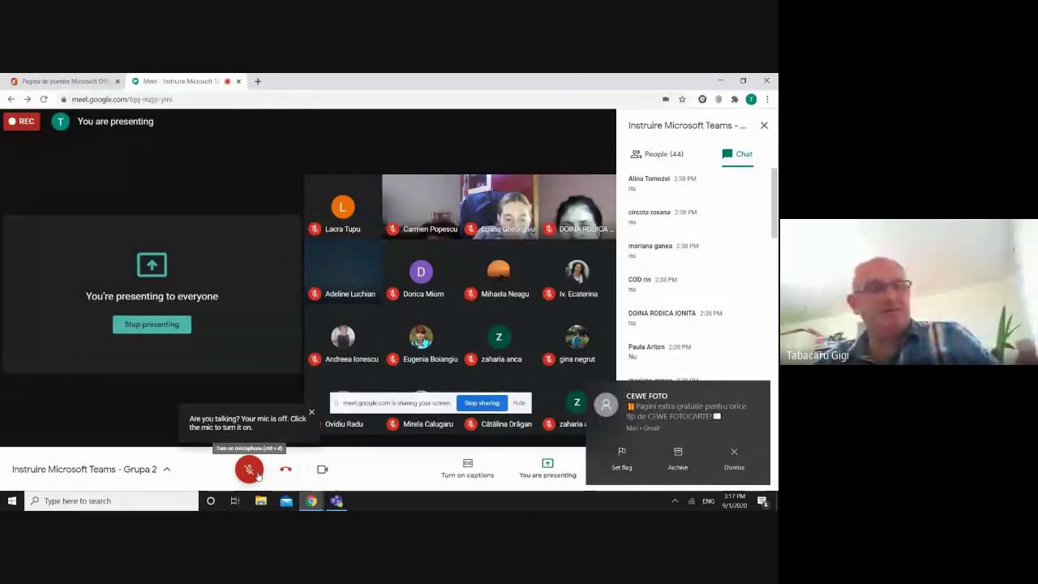
left_click(257, 474)
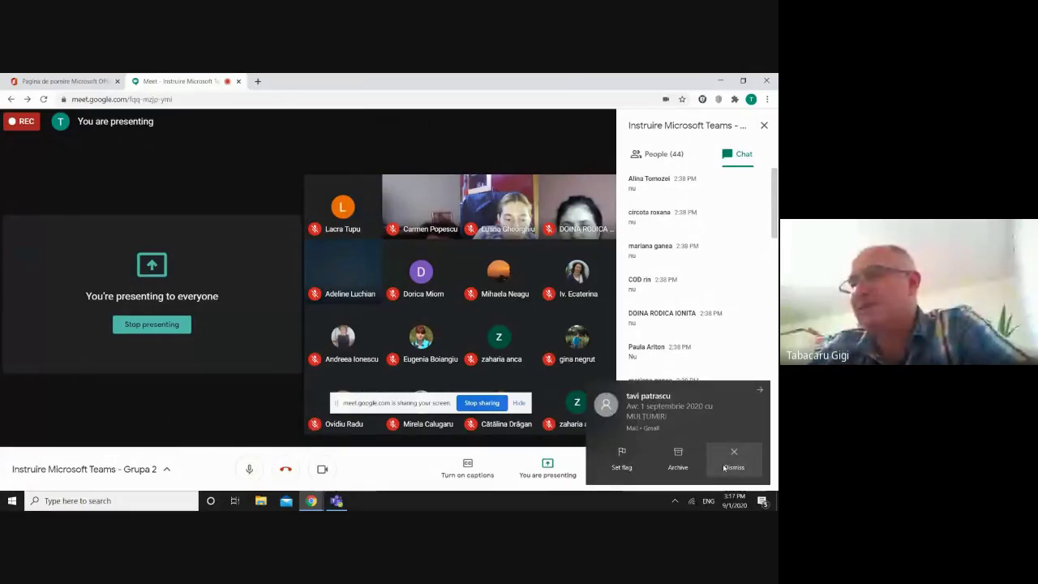
left_click(724, 468)
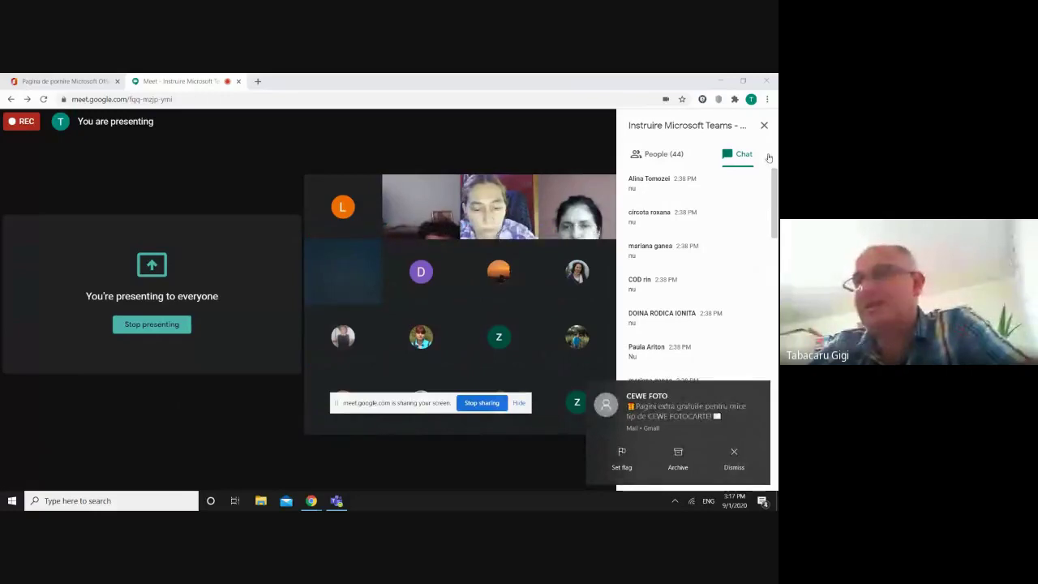